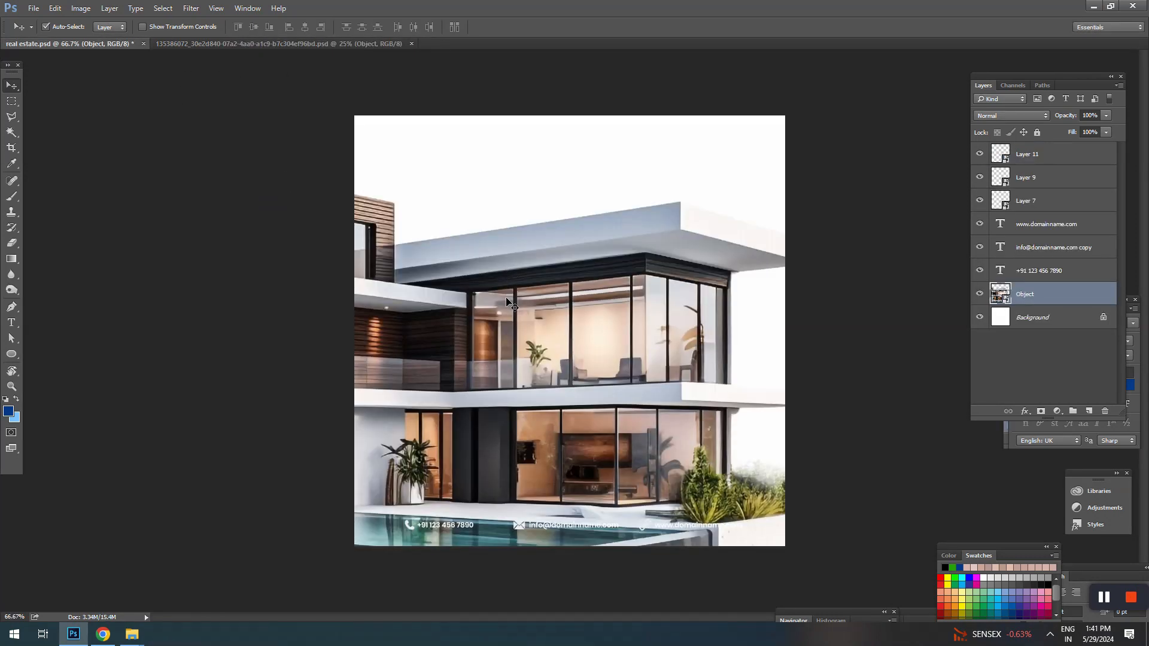
Step: Scale the house image down to about 10.1% width and 11.8% height, and place it in the middle of the canvas
key("ctrl+t")
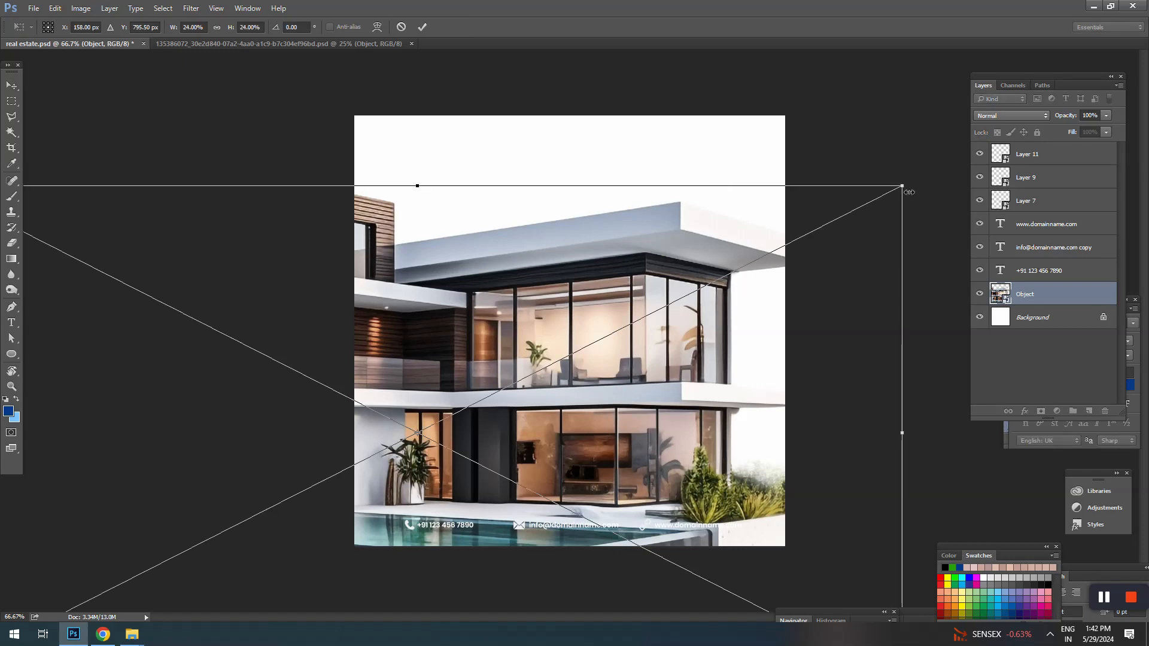
left_click_drag(900, 190, 633, 288)
left_click_drag(527, 356, 680, 245)
left_click_drag(807, 198, 758, 223)
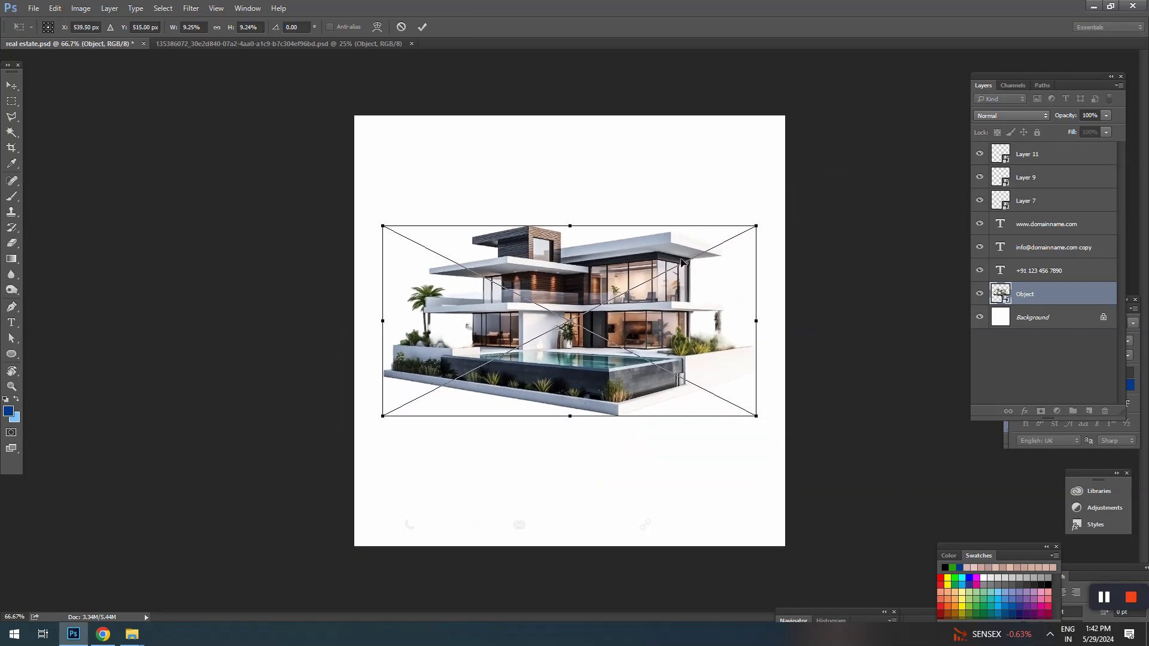
left_click_drag(680, 261, 670, 285)
left_click_drag(749, 252, 764, 239)
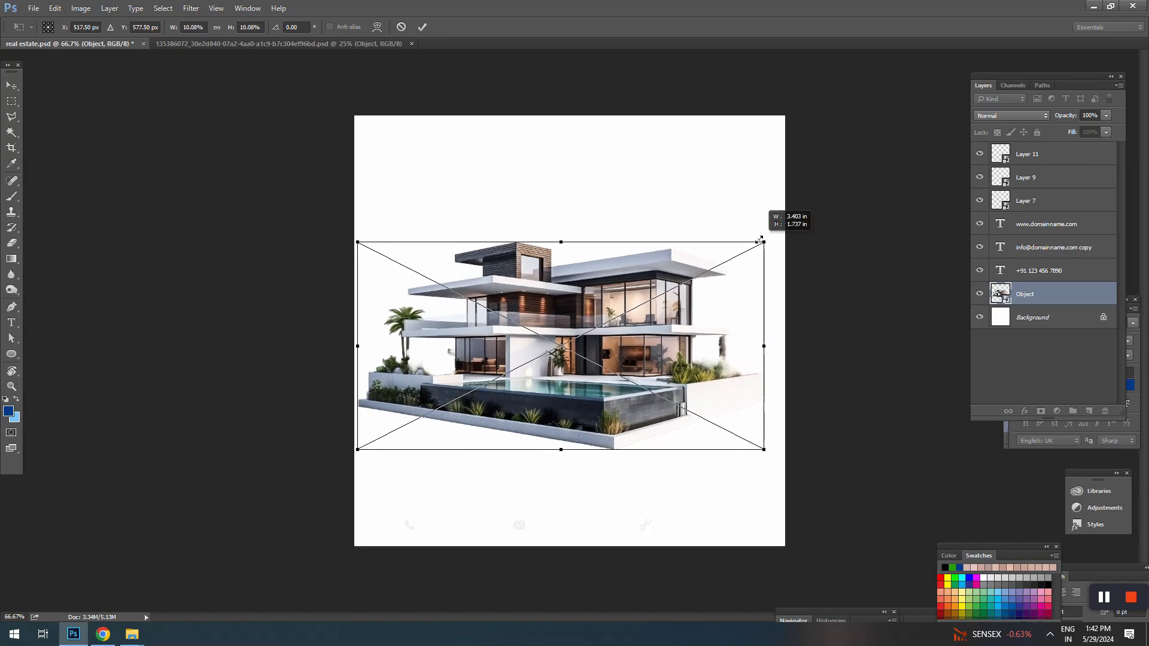
left_click_drag(561, 240, 561, 224)
left_click_drag(584, 262, 626, 274)
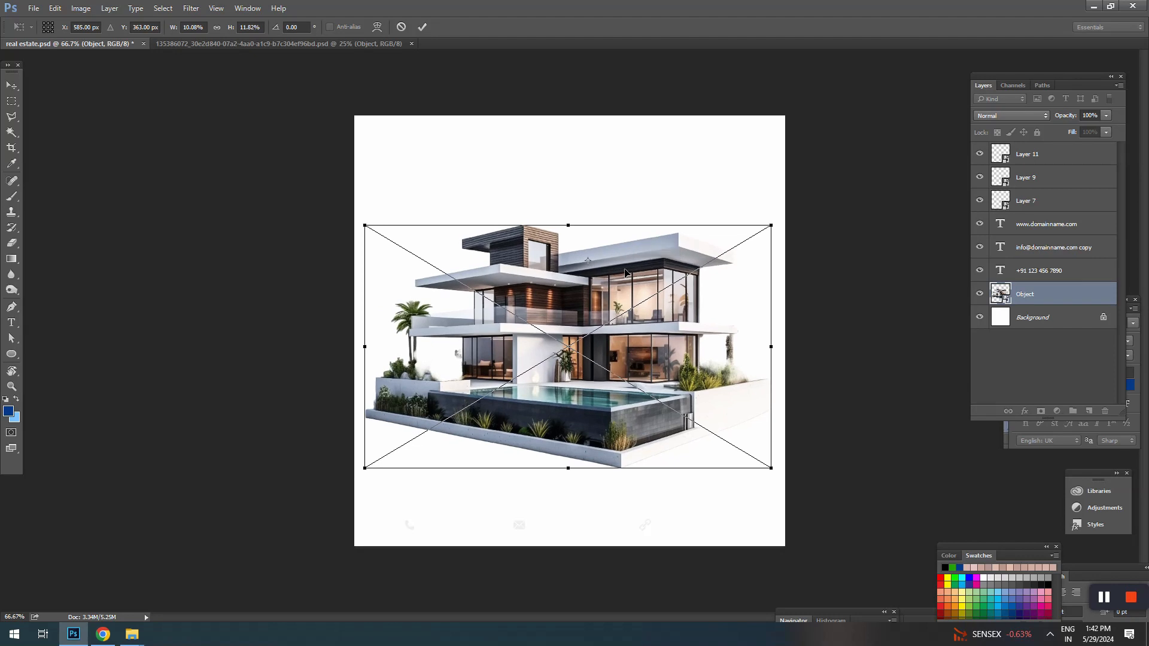
key("Return")
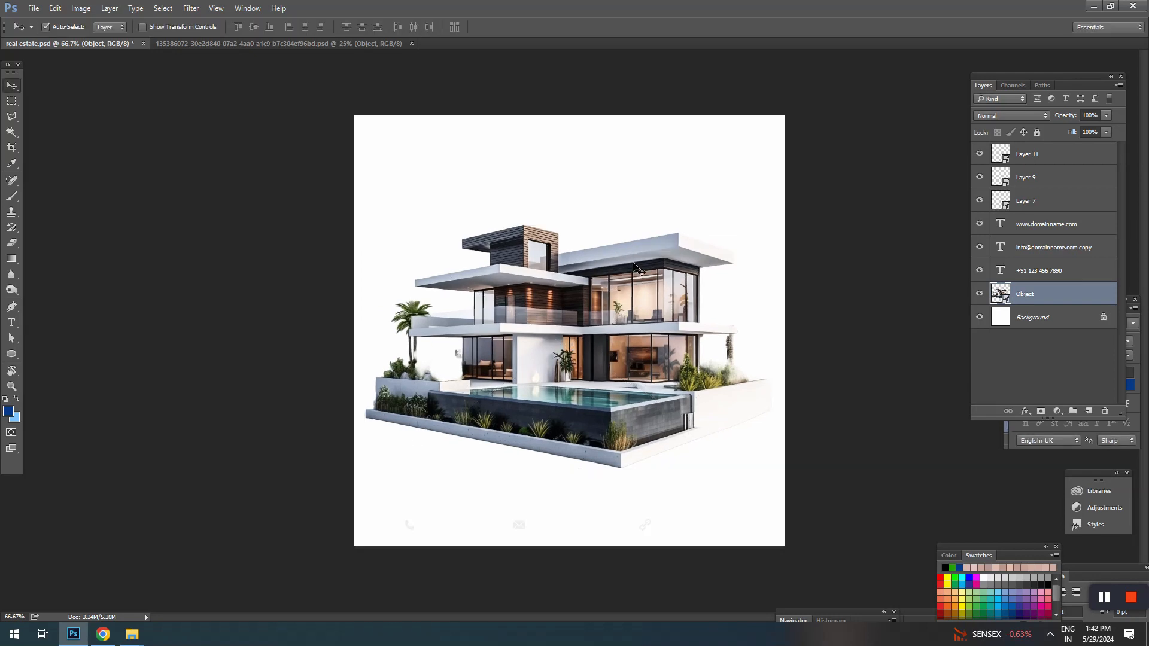
Step: Place the blue sky JPG from the home folder directly above the Background layer, scaled to about 127.5% across the canvas top
right_click(689, 205)
left_click(693, 207)
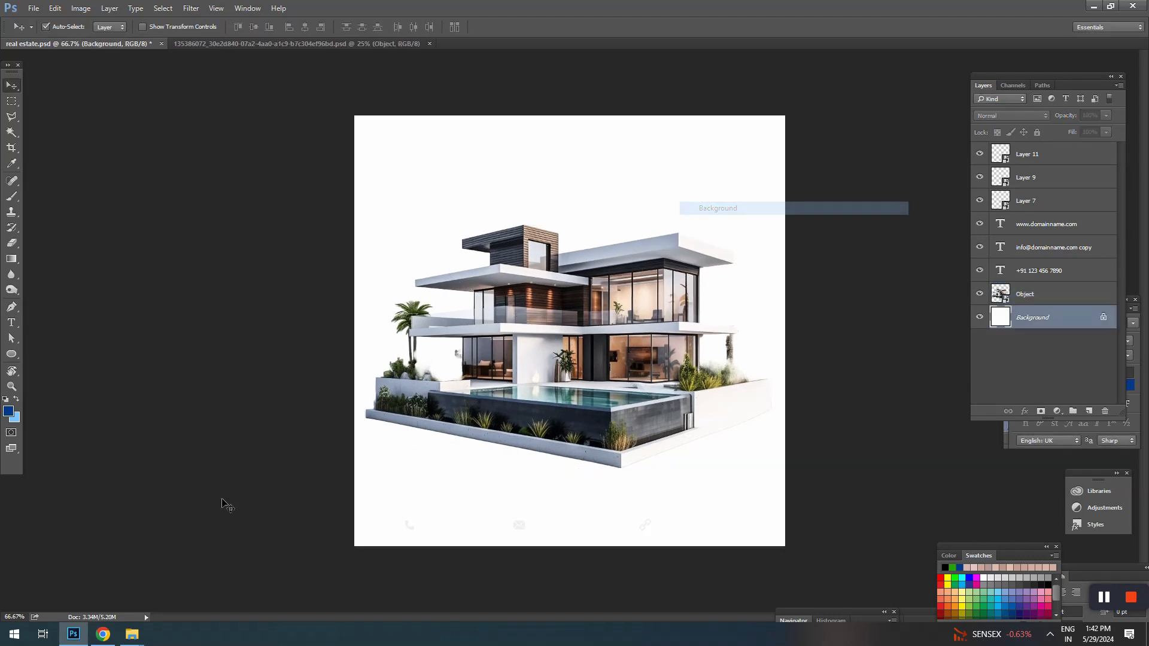
left_click(131, 634)
left_click(440, 618)
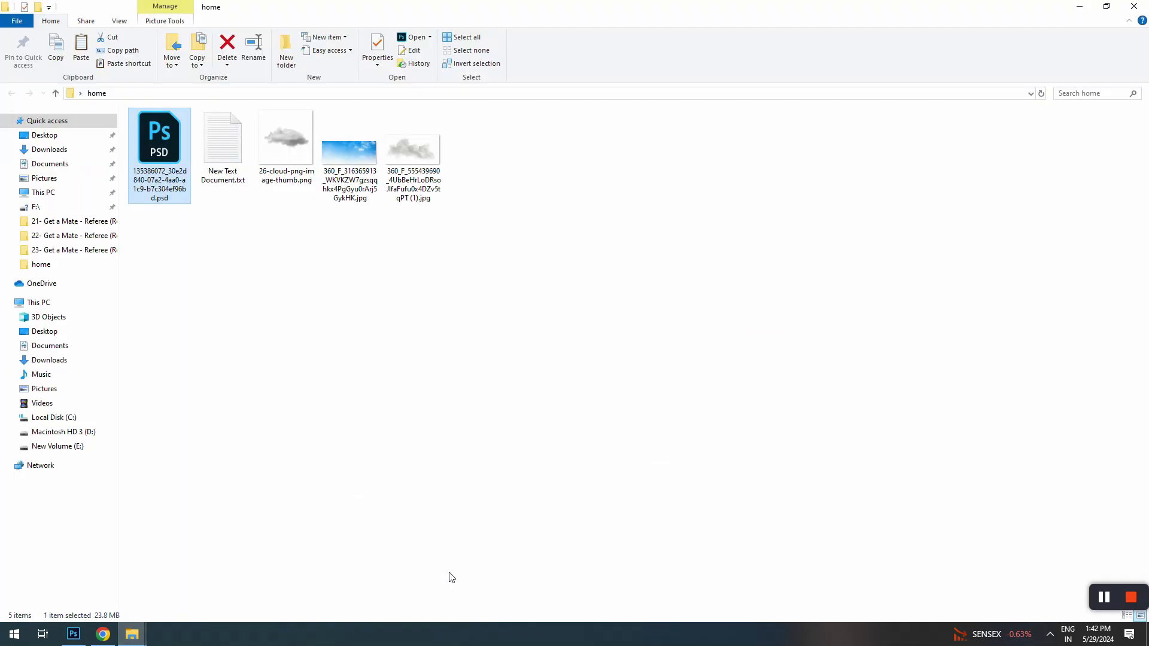
left_click_drag(366, 203, 786, 240)
left_click_drag(727, 323, 728, 205)
key("Return")
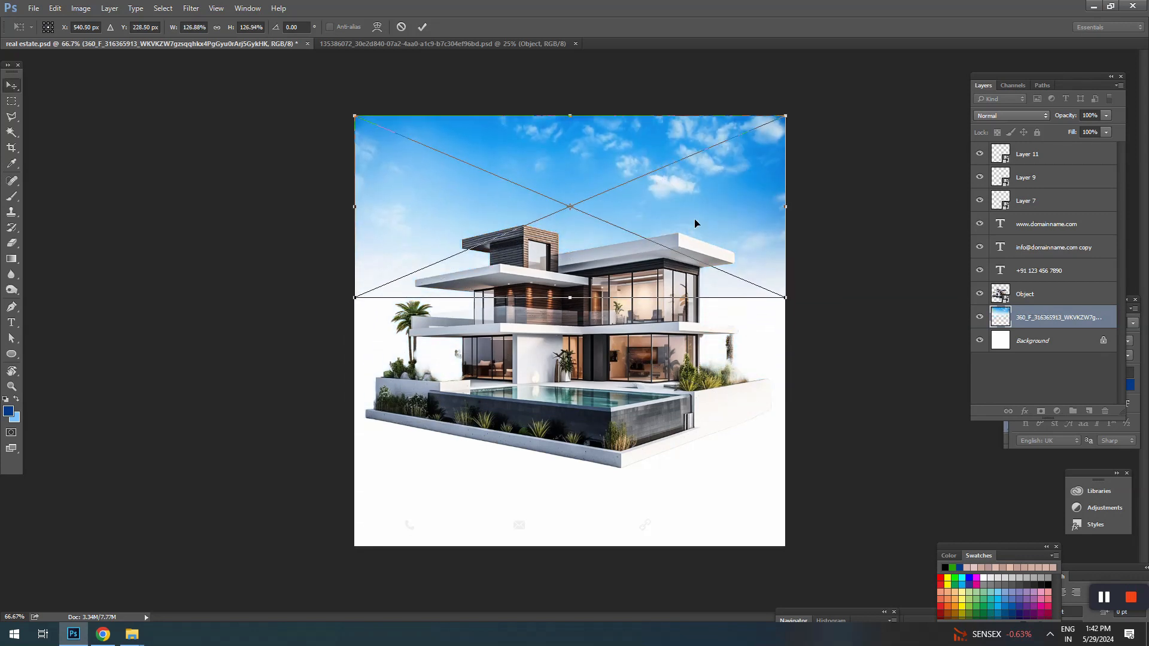
key("ctrl+t")
left_click_drag(786, 298, 786, 297)
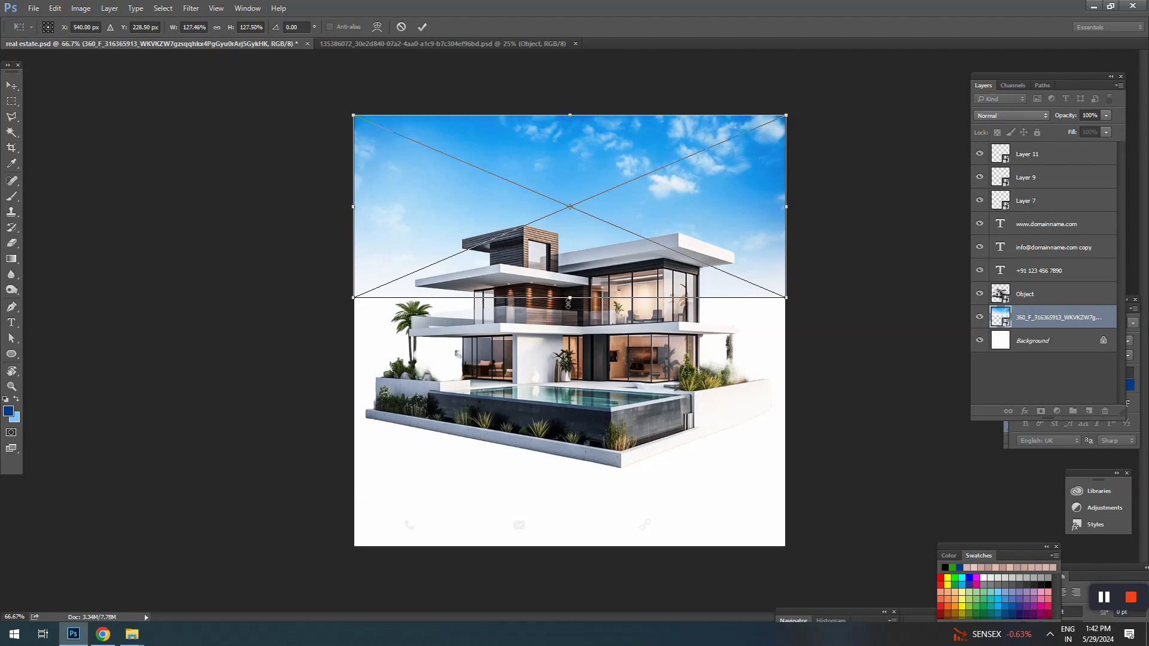
key("Return")
Step: Move the house slightly lower on the canvas and lock the sky image layer
left_click_drag(630, 291, 632, 314)
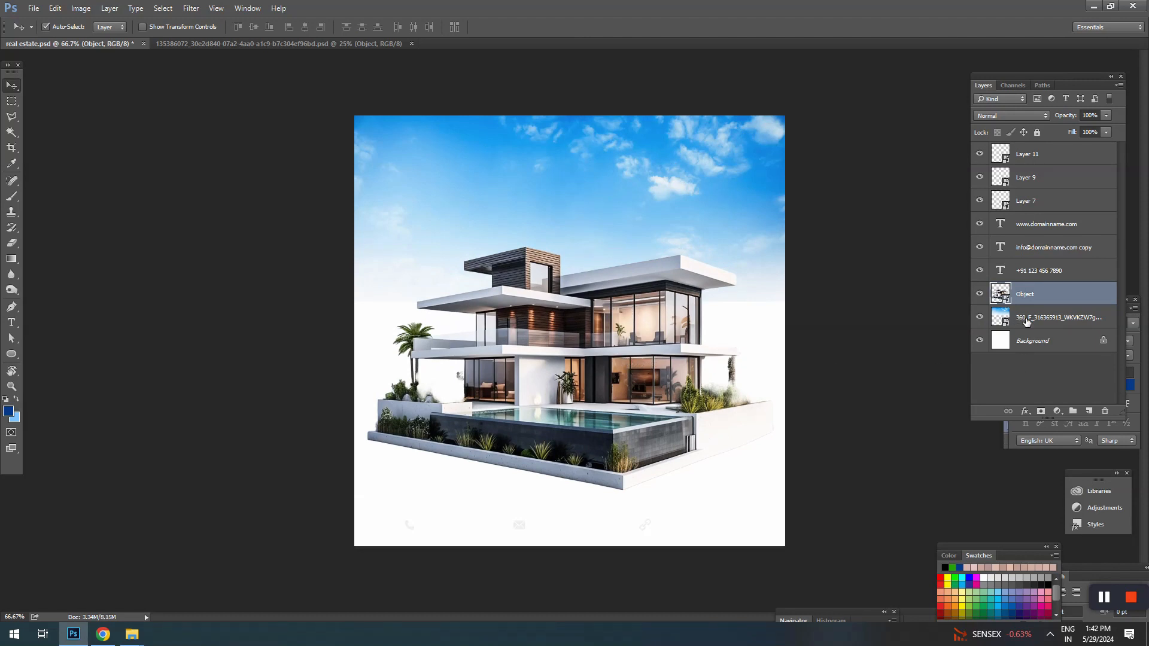
left_click(1026, 322)
left_click(1037, 132)
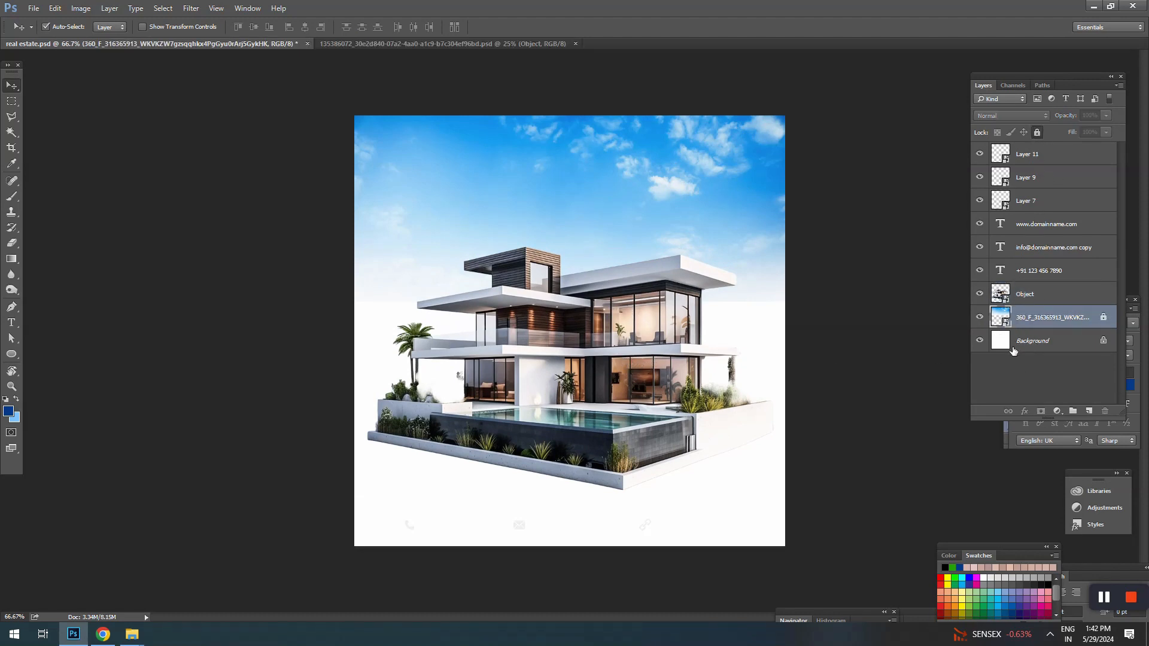
Step: Draw a dark blue rectangle about 1079 by 243 px along the canvas bottom, directly above the Background layer
left_click(1011, 347)
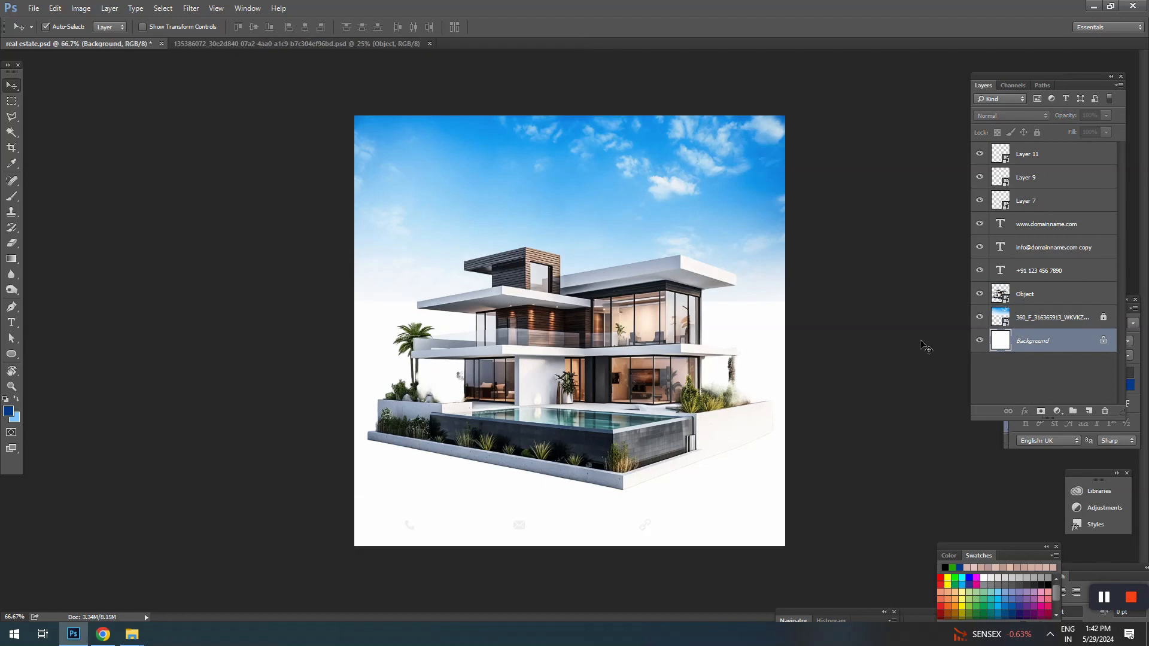
left_click(11, 353)
left_click(48, 354)
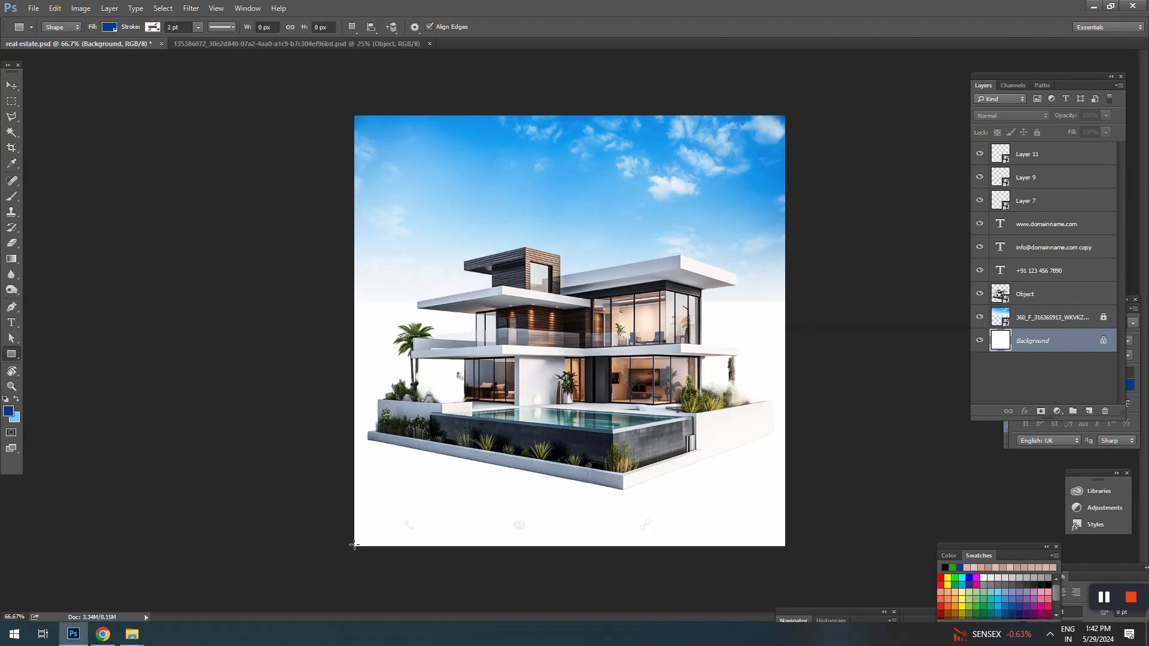
left_click_drag(353, 546, 785, 451)
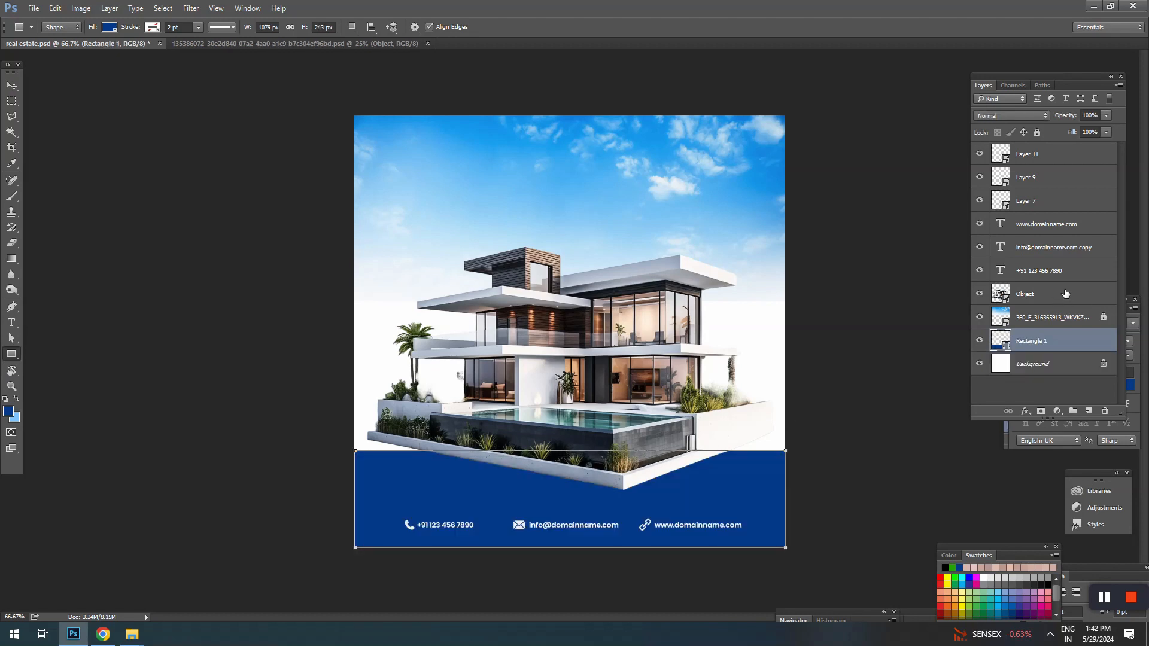
key("a")
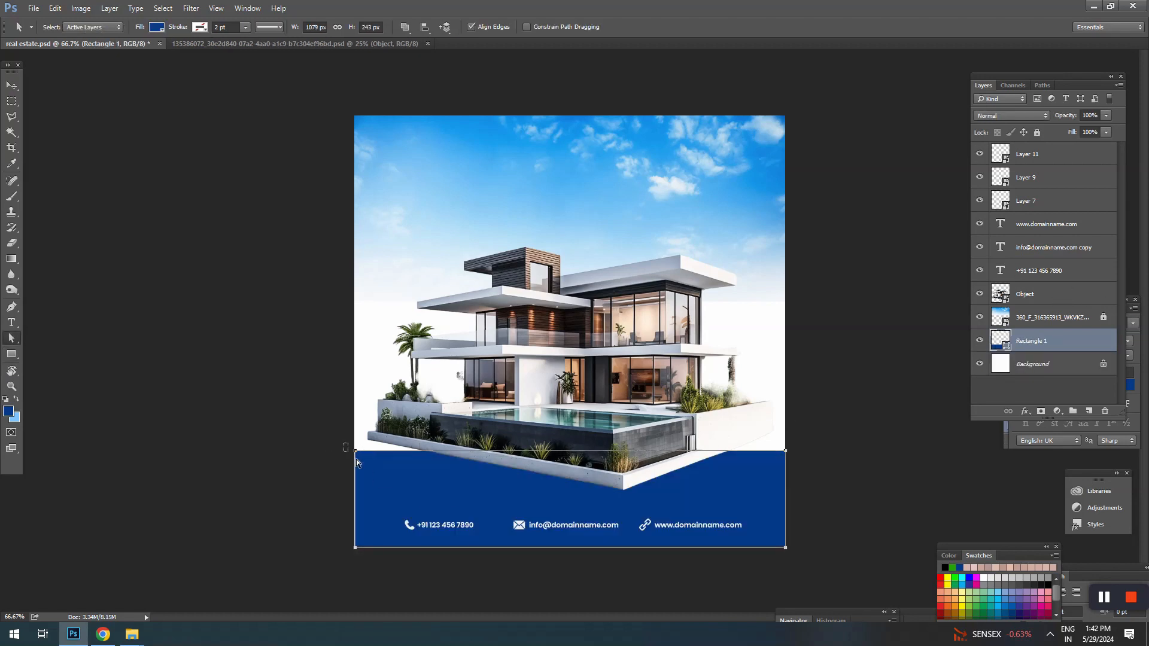
key("Down")
key("Down")
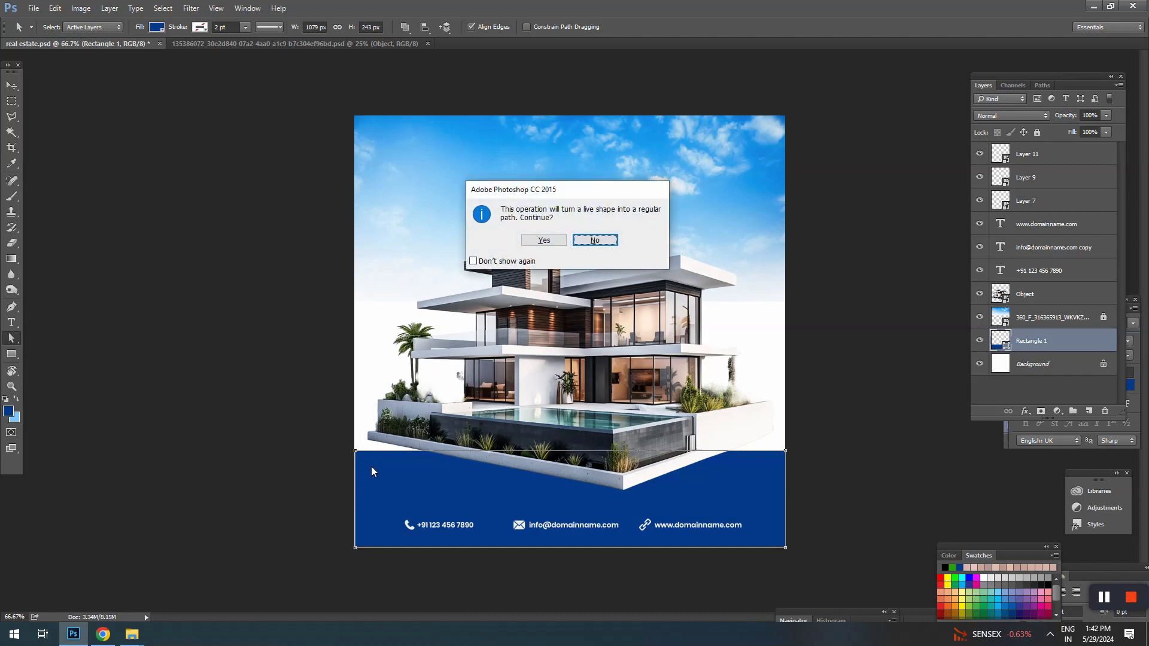
left_click(583, 241)
key("v")
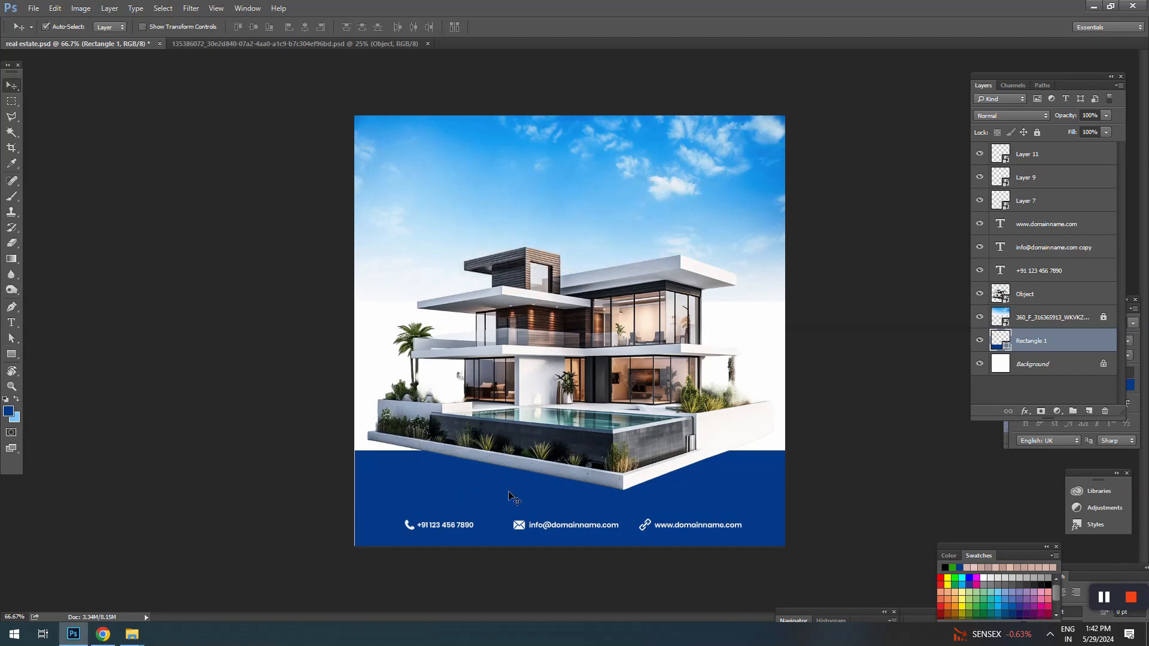
key("a")
left_click_drag(344, 445, 367, 461)
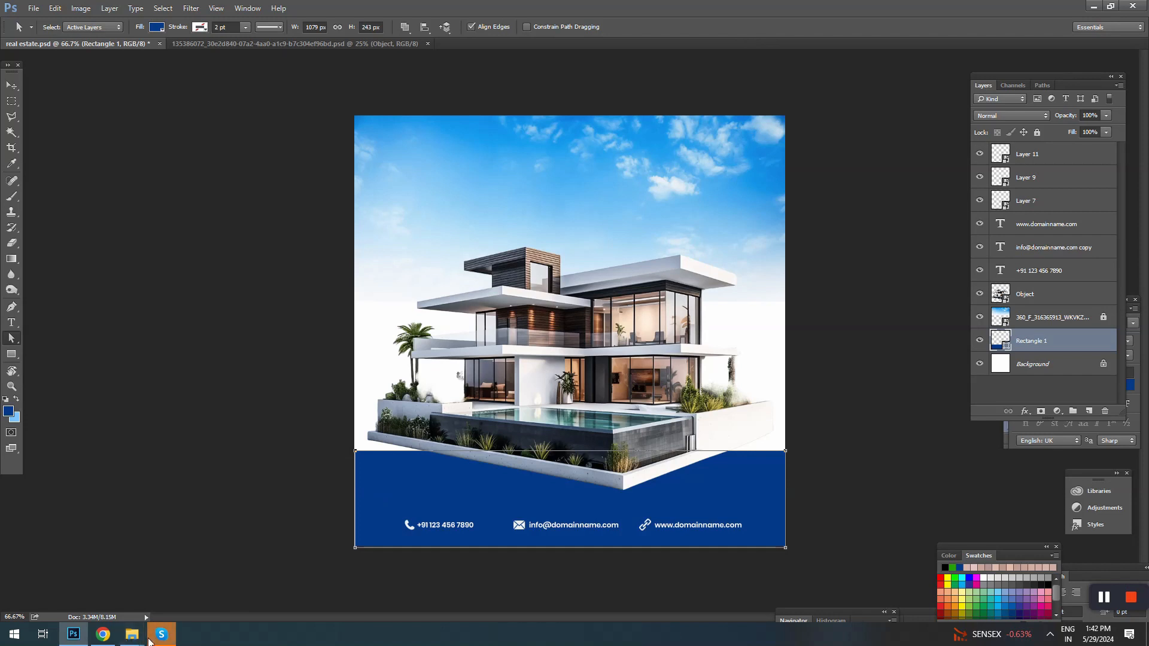
mouse_move(150, 639)
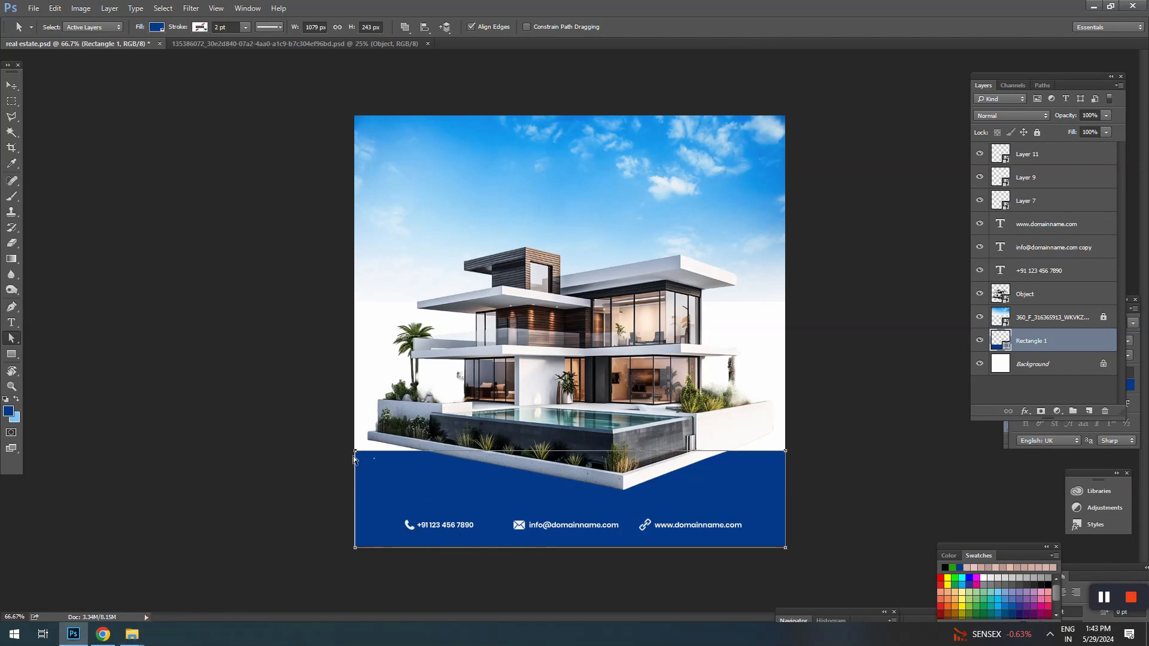
left_click_drag(352, 448, 359, 463)
key("Delete")
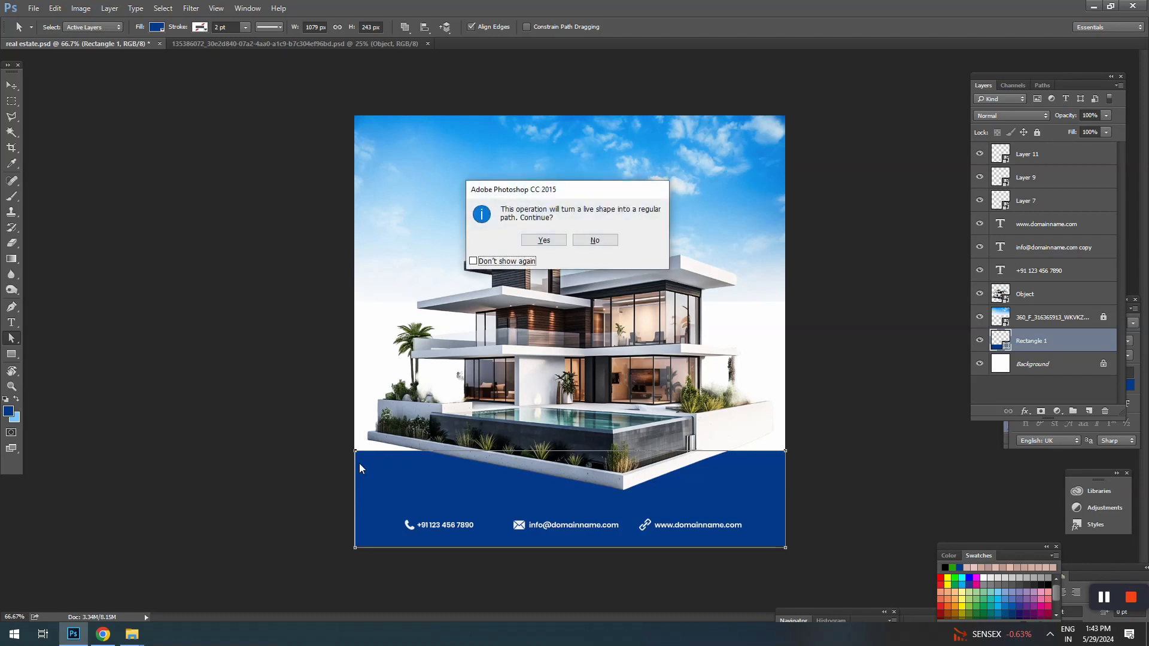
left_click(602, 242)
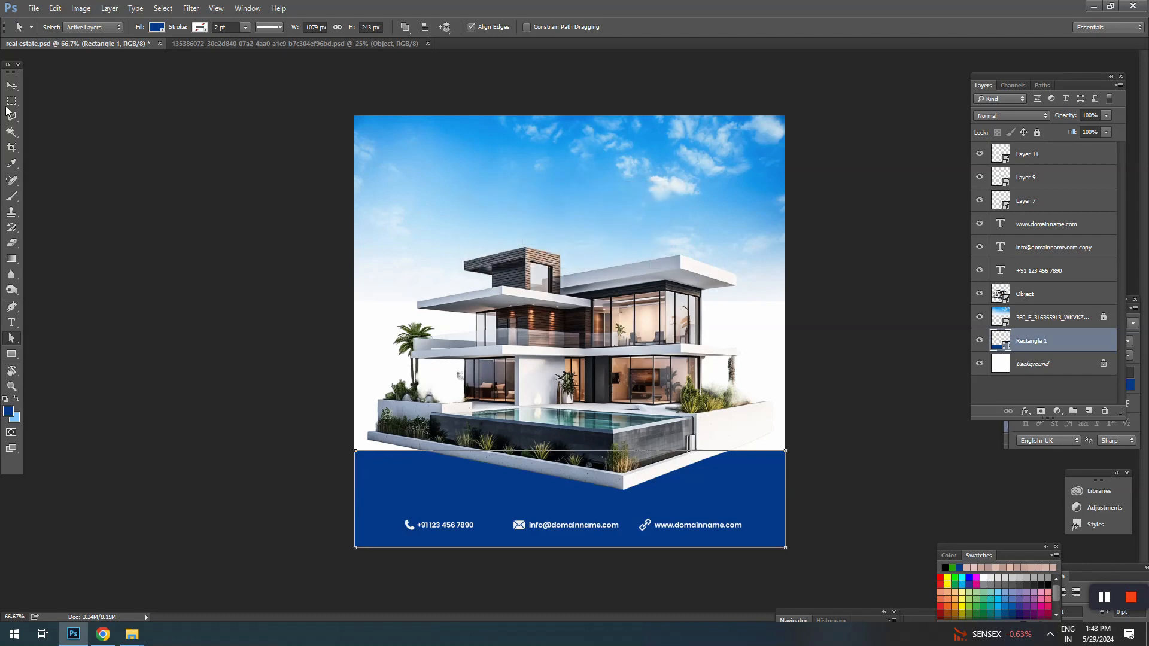
left_click(12, 86)
left_click(122, 223)
left_click(378, 477)
key("a")
key("Delete")
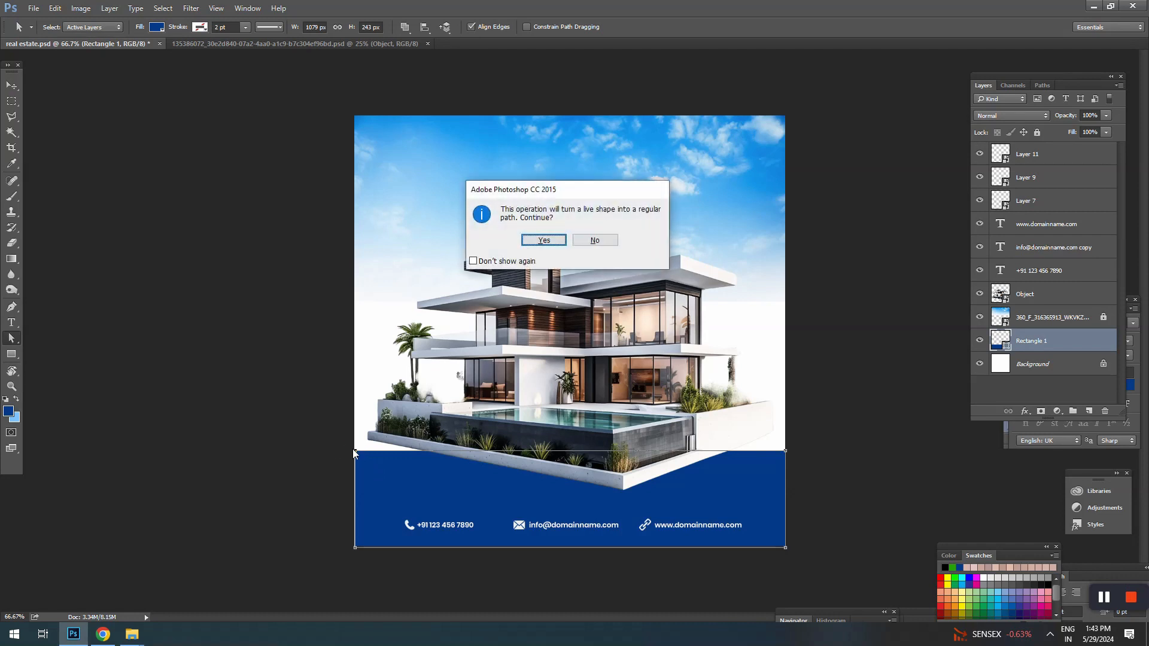
left_click(596, 246)
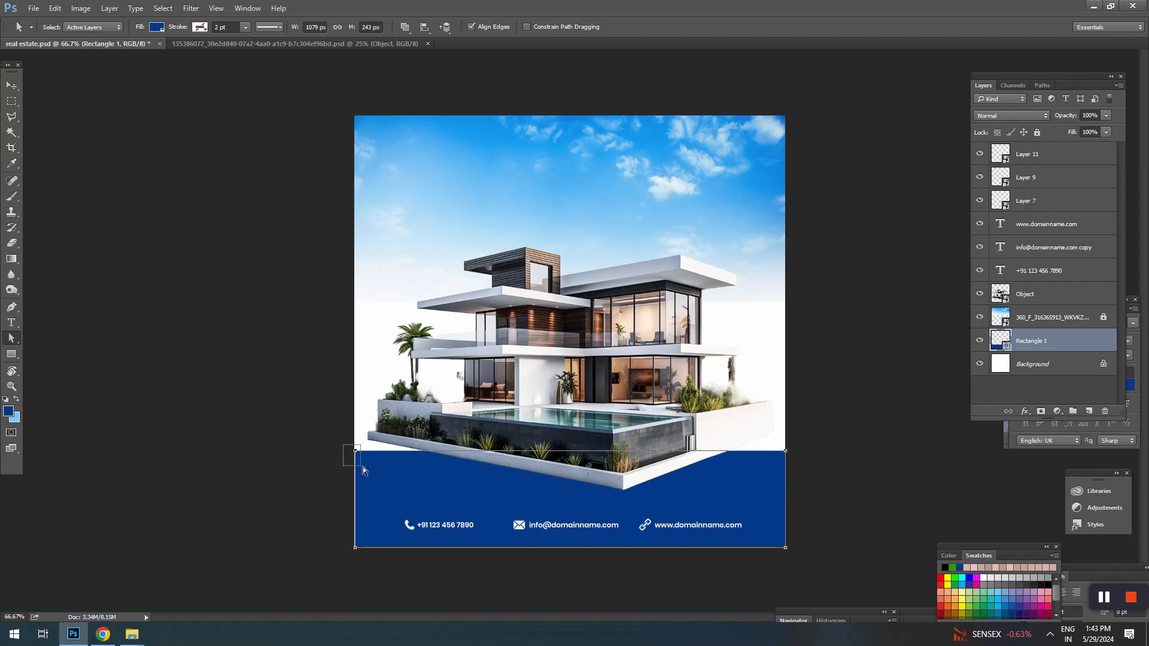
key("Delete")
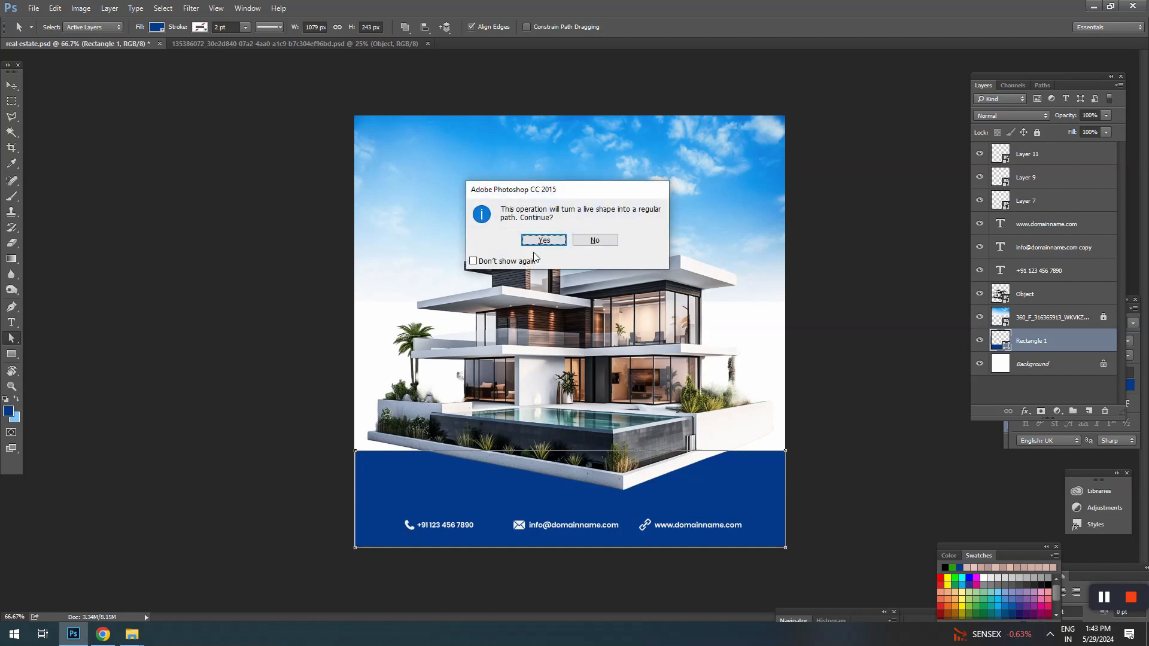
left_click(594, 240)
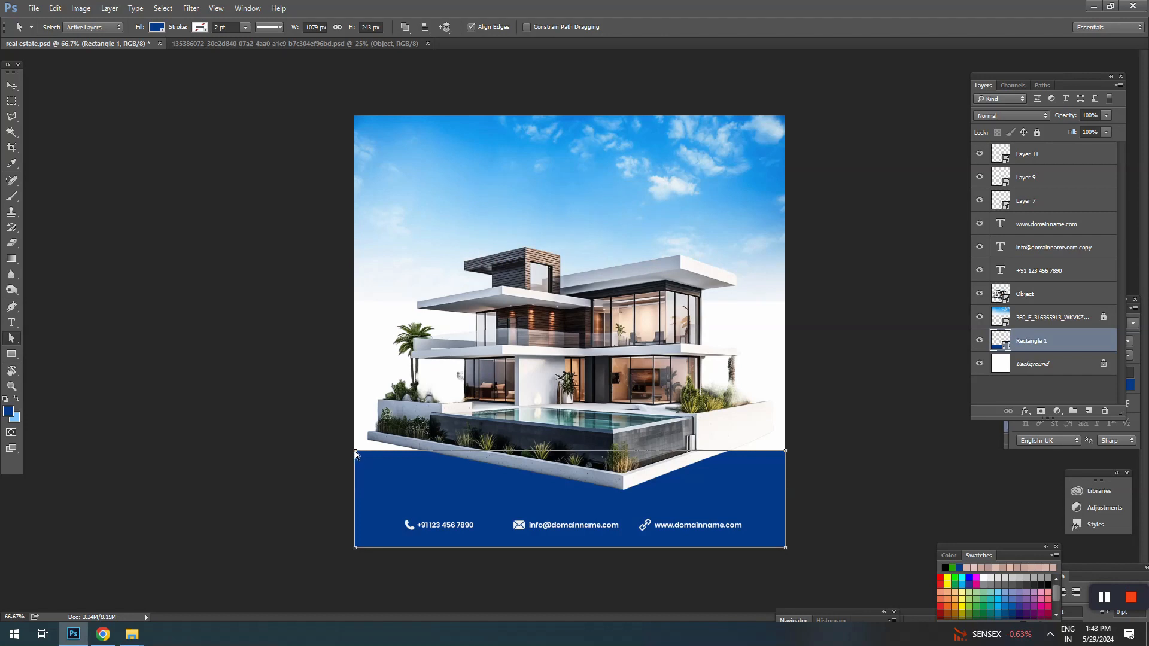
Step: Slant the blue band by lowering its upper left corner and raising its upper right one, and widen it to about 100.5%
mouse_move(355, 452)
left_mouse_down()
mouse_move(356, 486)
mouse_move(355, 470)
left_mouse_up()
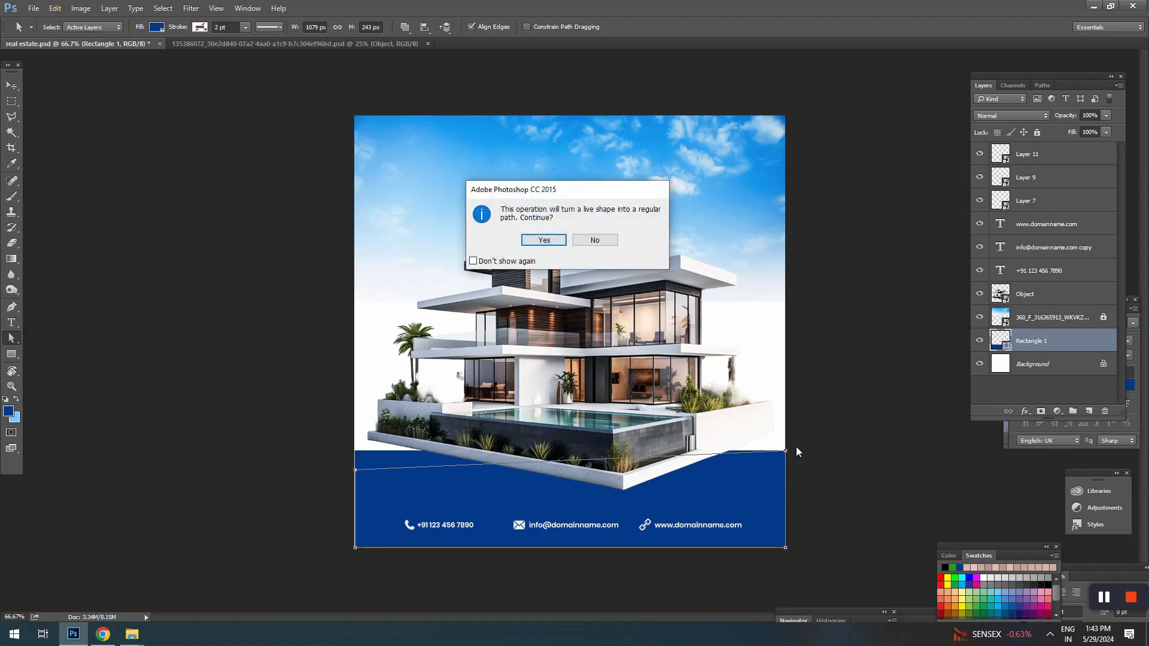
left_click(544, 240)
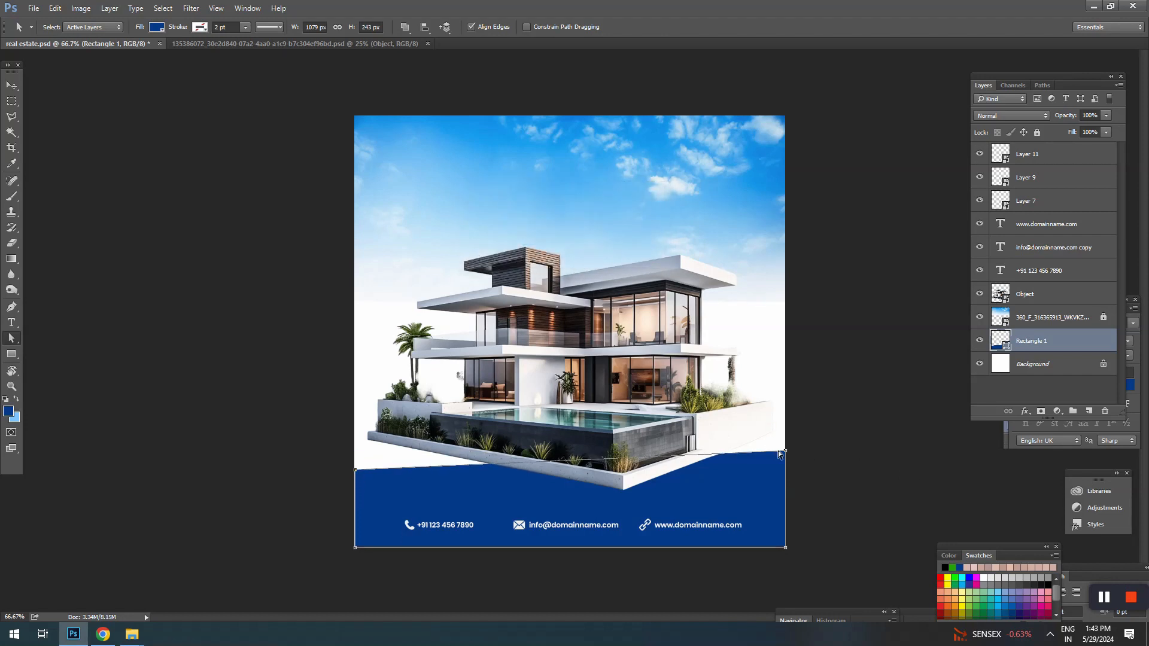
left_click_drag(779, 454, 786, 435)
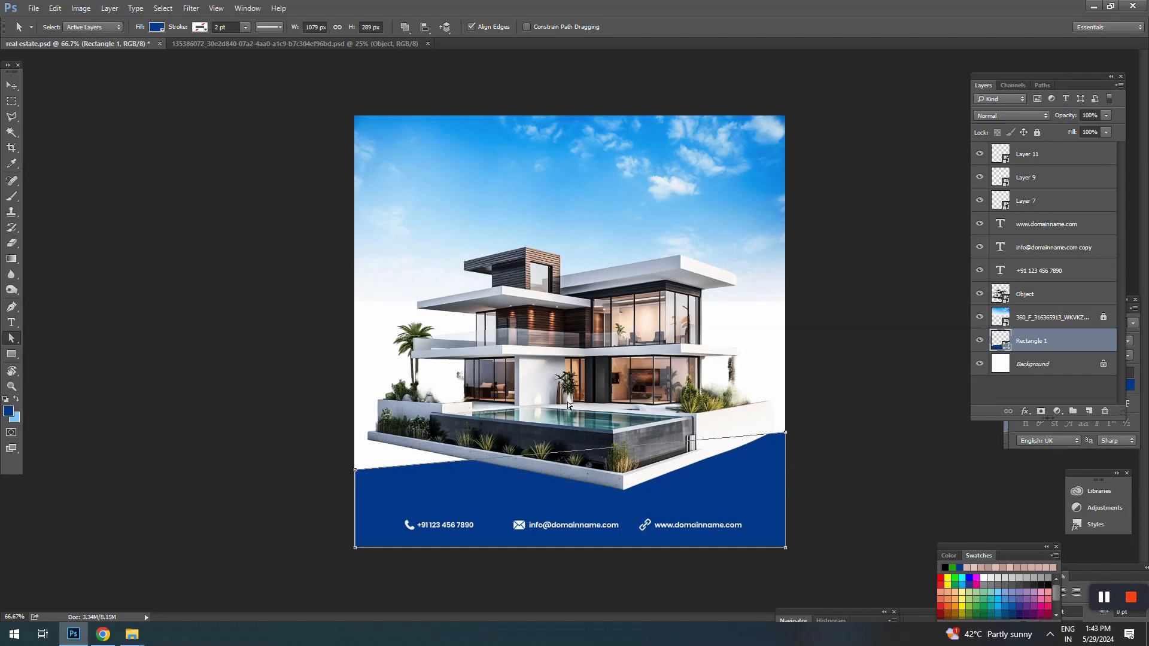
key("v")
key("ctrl+t")
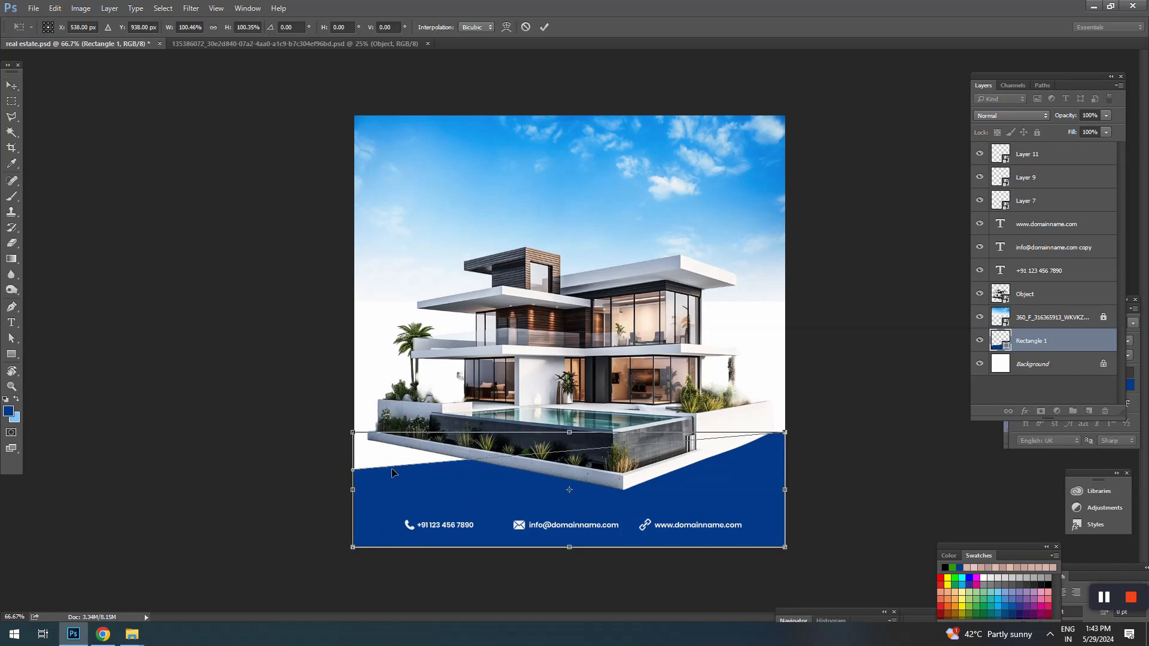
key("Return")
Step: Change the bottom band's fill colour to dark red a70e0e
double_click(993, 345)
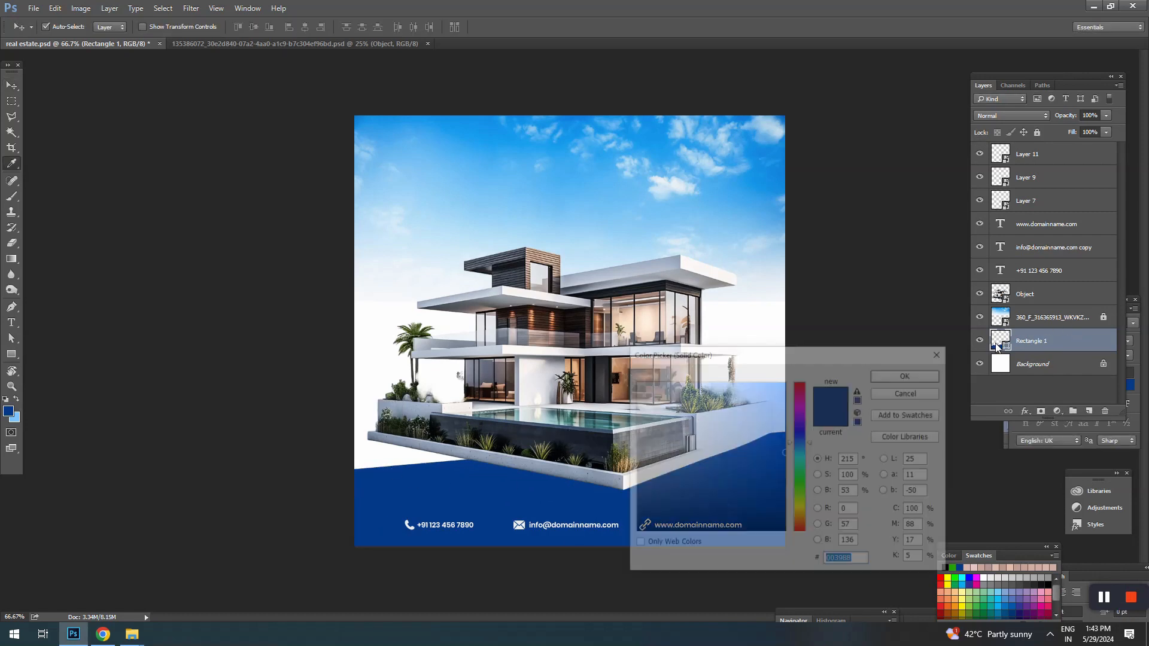
left_click(800, 393)
left_click_drag(784, 393, 784, 414)
mouse_move(828, 358)
left_mouse_down()
mouse_move(911, 165)
mouse_move(901, 151)
mouse_move(871, 171)
left_mouse_up()
left_click_drag(857, 226, 845, 224)
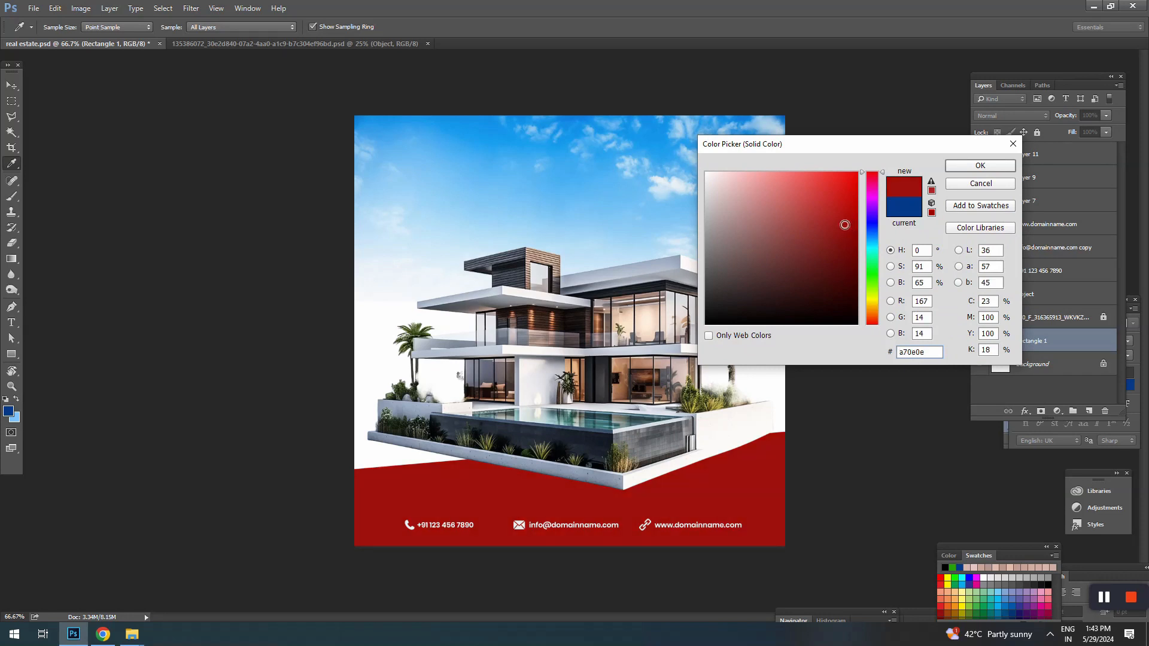
left_click(978, 166)
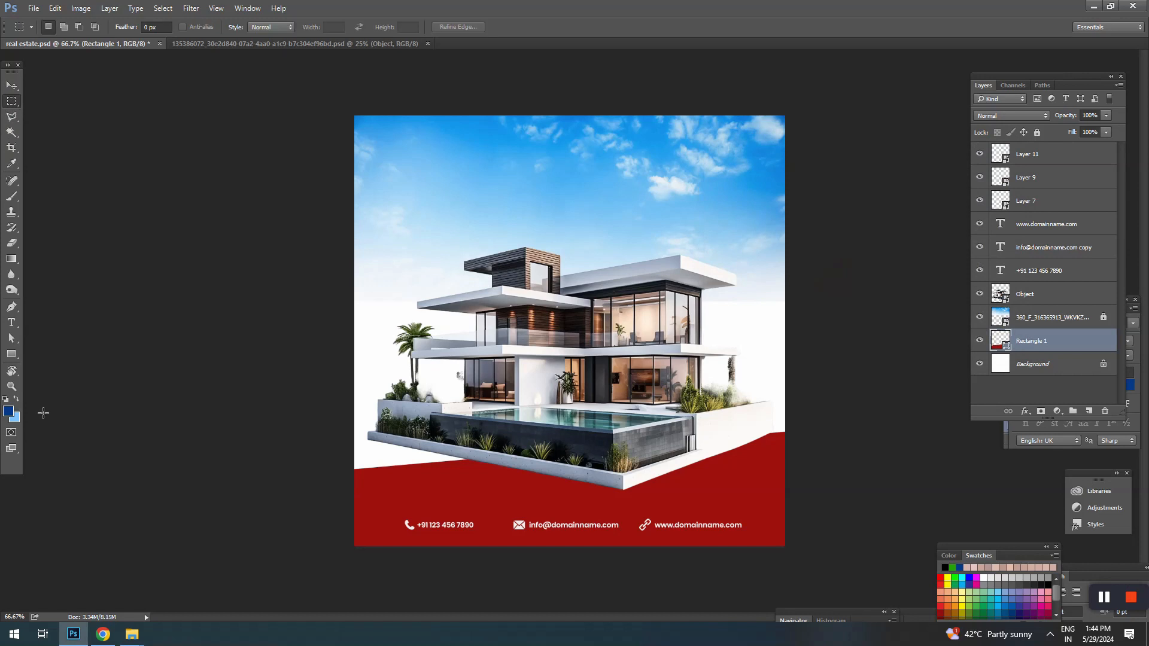
Step: Draw a rounded rectangle about 666 by 666 px with a 100 px corner radius over the house area
left_click(12, 353)
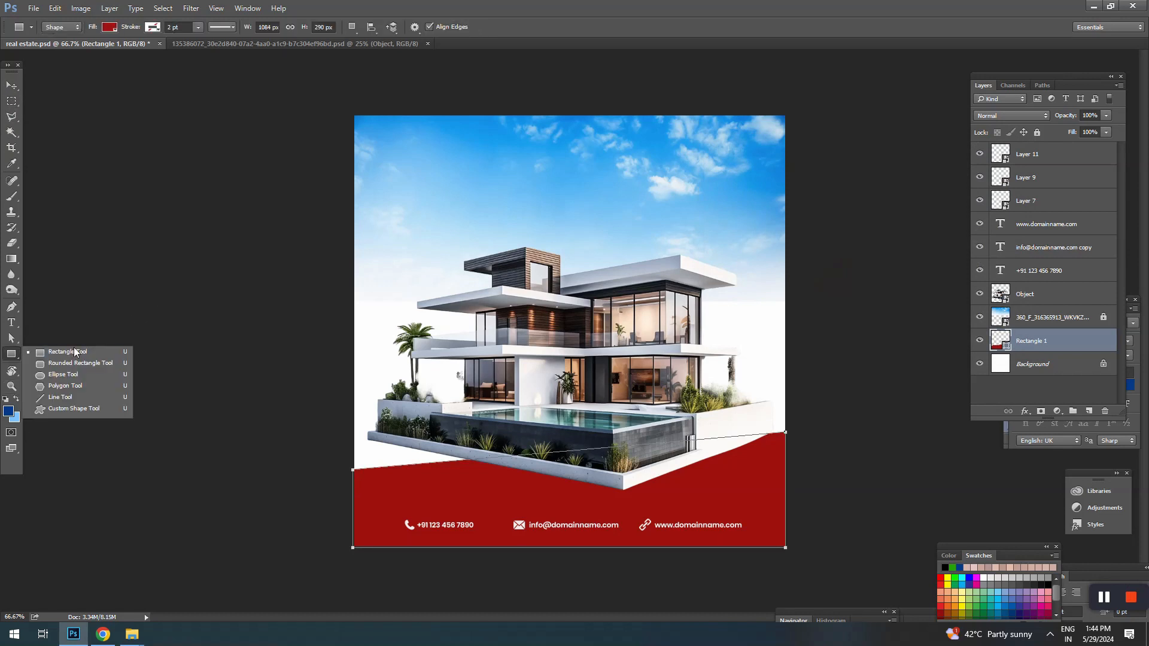
left_click(48, 365)
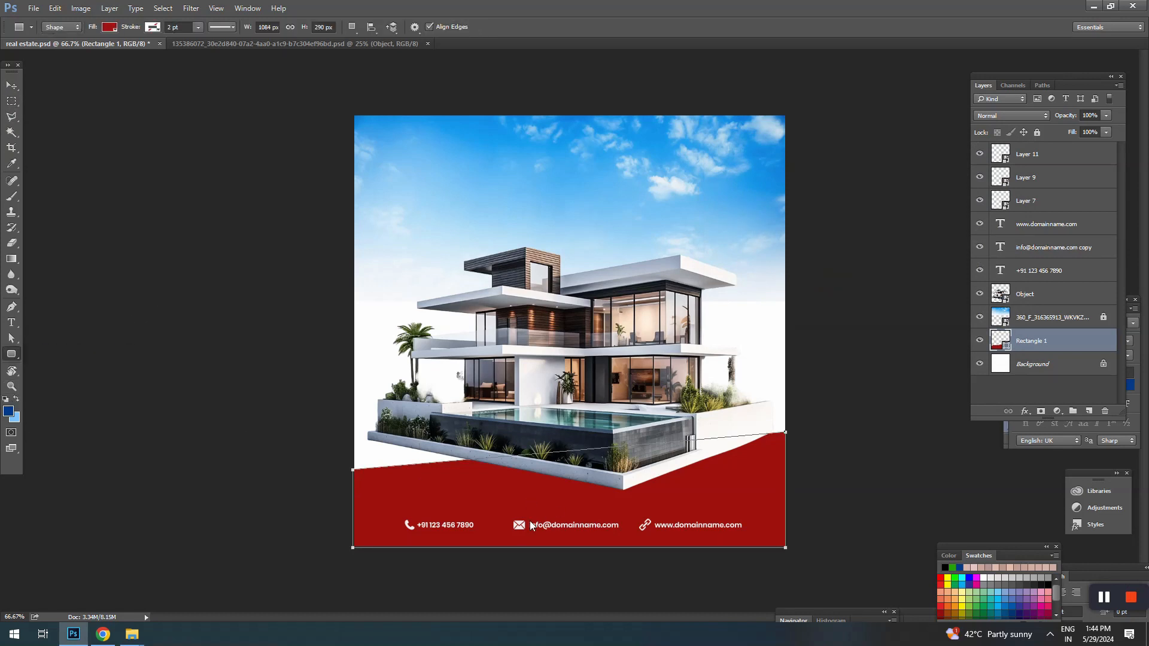
left_click(436, 207)
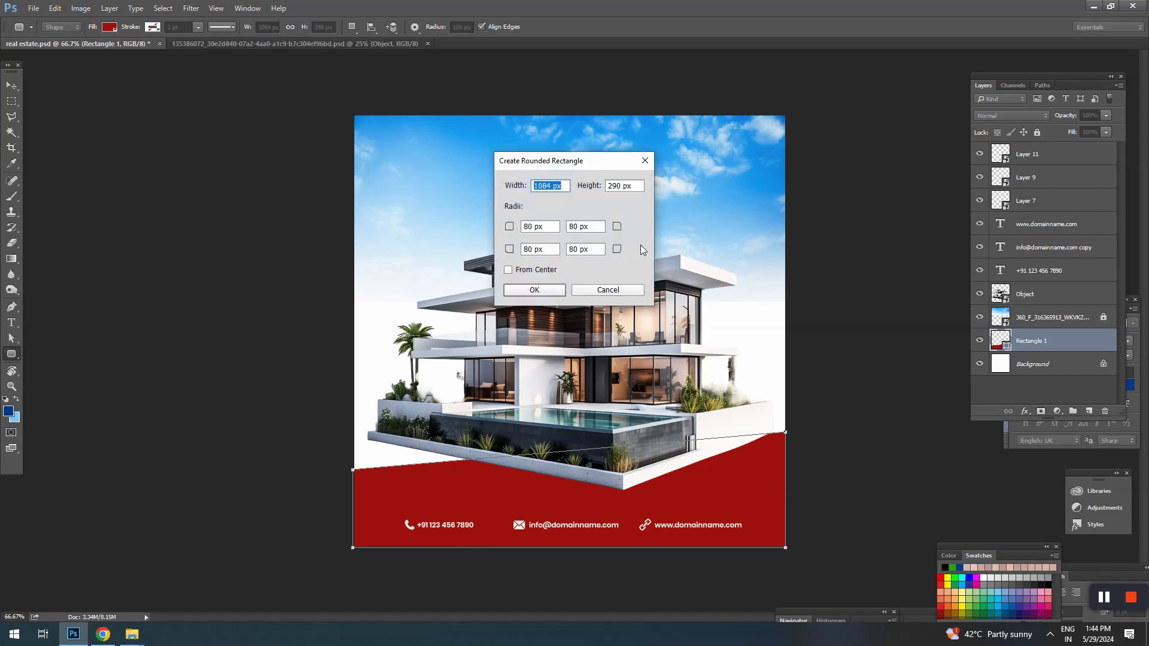
left_click(609, 286)
left_click_drag(411, 171, 675, 435)
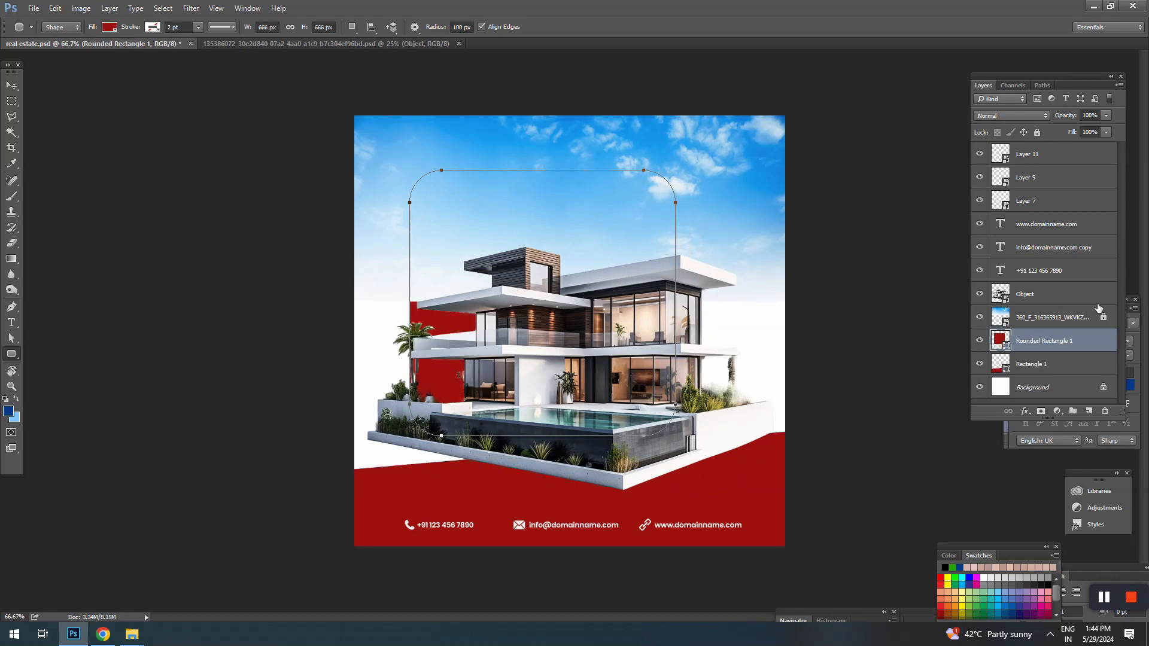
Step: Move the rounded rectangle's layer above the sky image layer and centre the shape horizontally behind the house, slightly higher
key("v")
left_click_drag(1039, 347, 1031, 309)
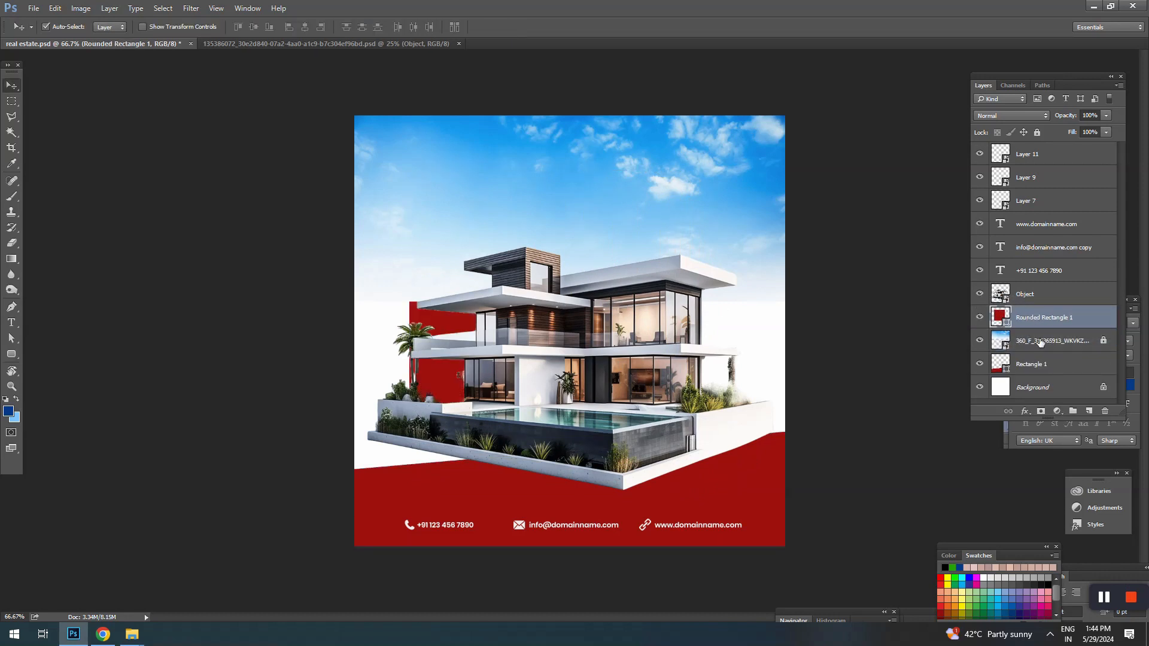
left_click_drag(624, 215, 650, 206)
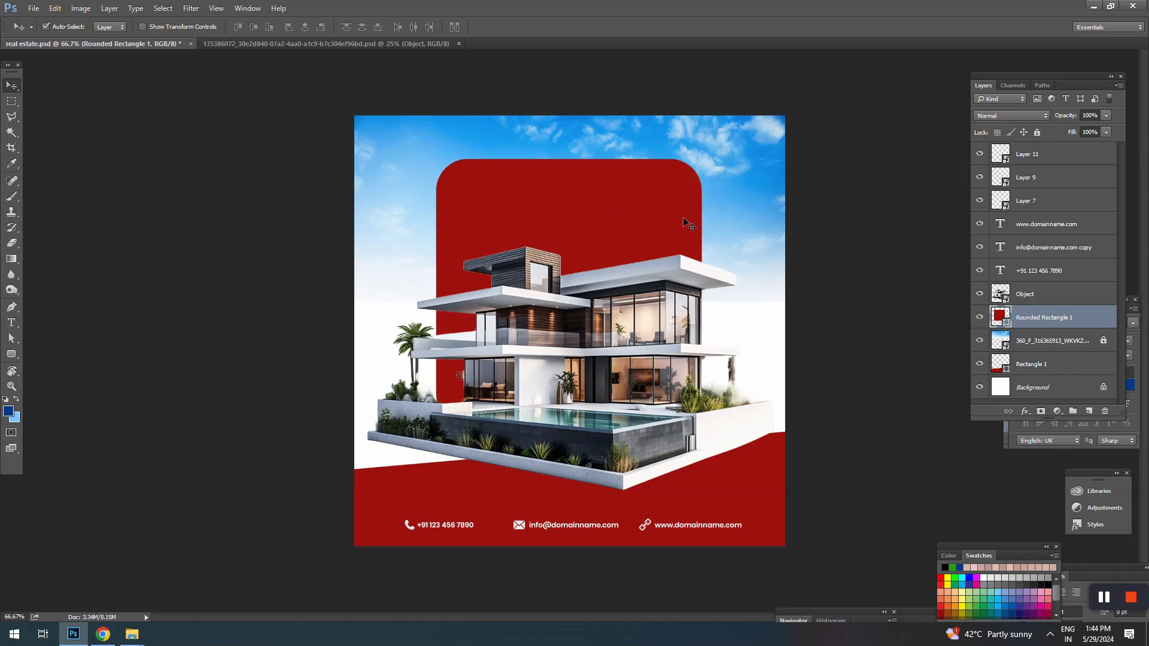
Step: Enlarge the rounded rectangle slightly around its centre
key("ctrl+t")
left_click_drag(702, 157, 706, 154)
key("Return")
Step: Scale the house image down around its centre to about 9.11% width and 10.69% height
left_click(664, 315, "ctrl")
key("ctrl+t")
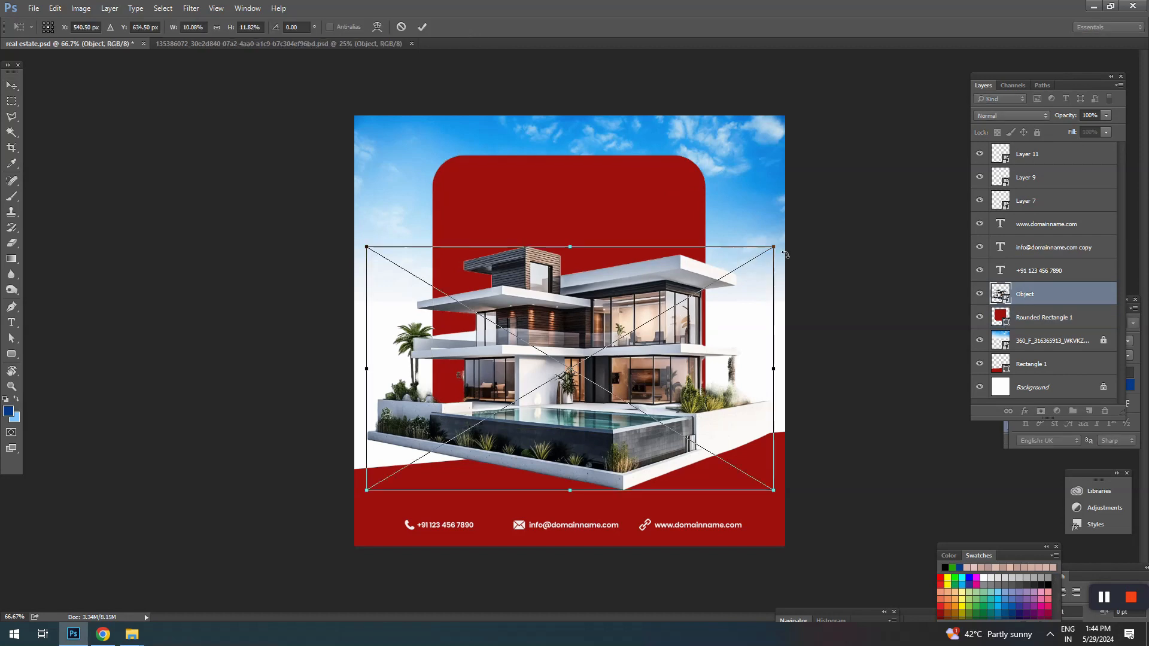
left_click_drag(773, 247, 754, 259)
left_click_drag(693, 288, 693, 298)
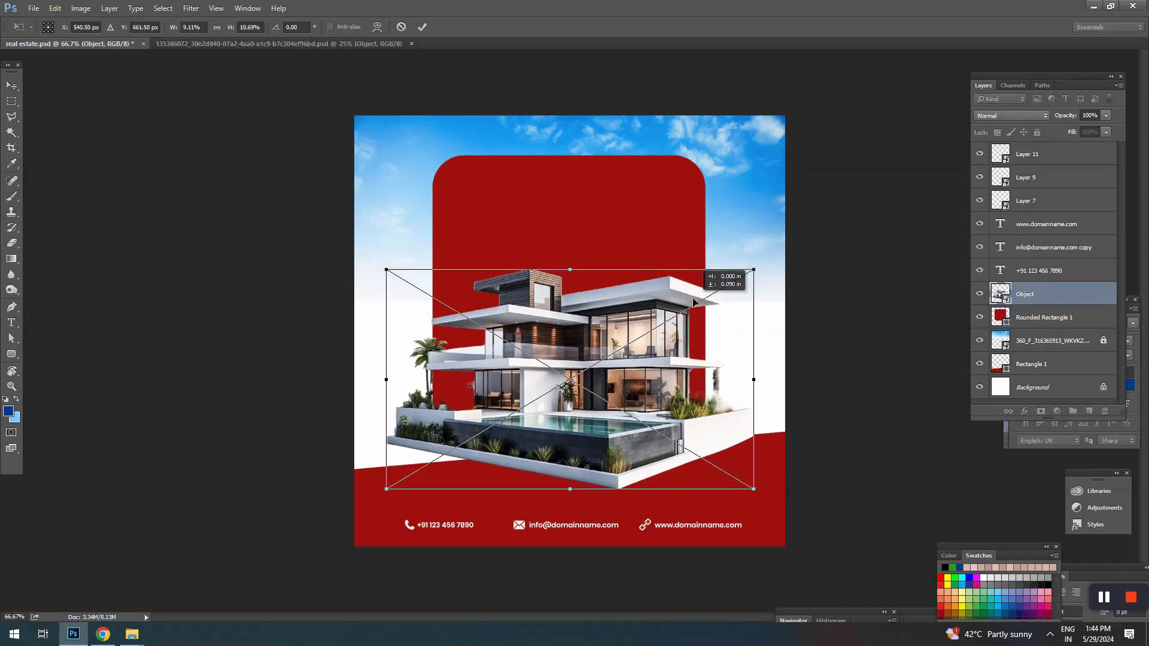
key("ctrl+z")
key("Return")
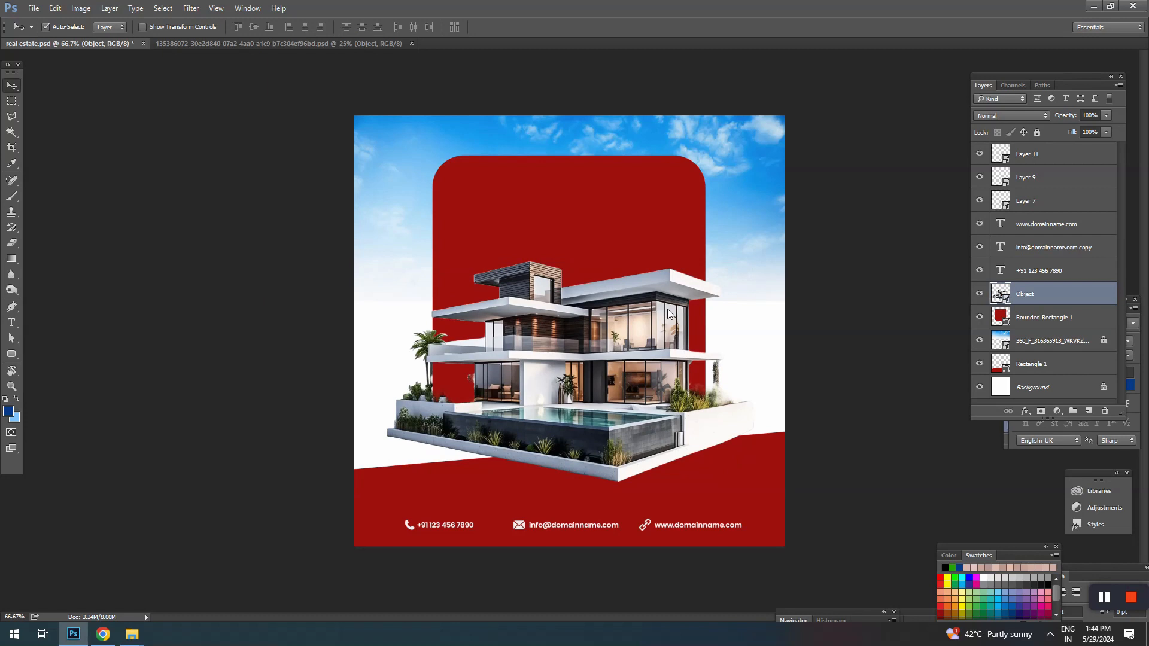
left_click(346, 270)
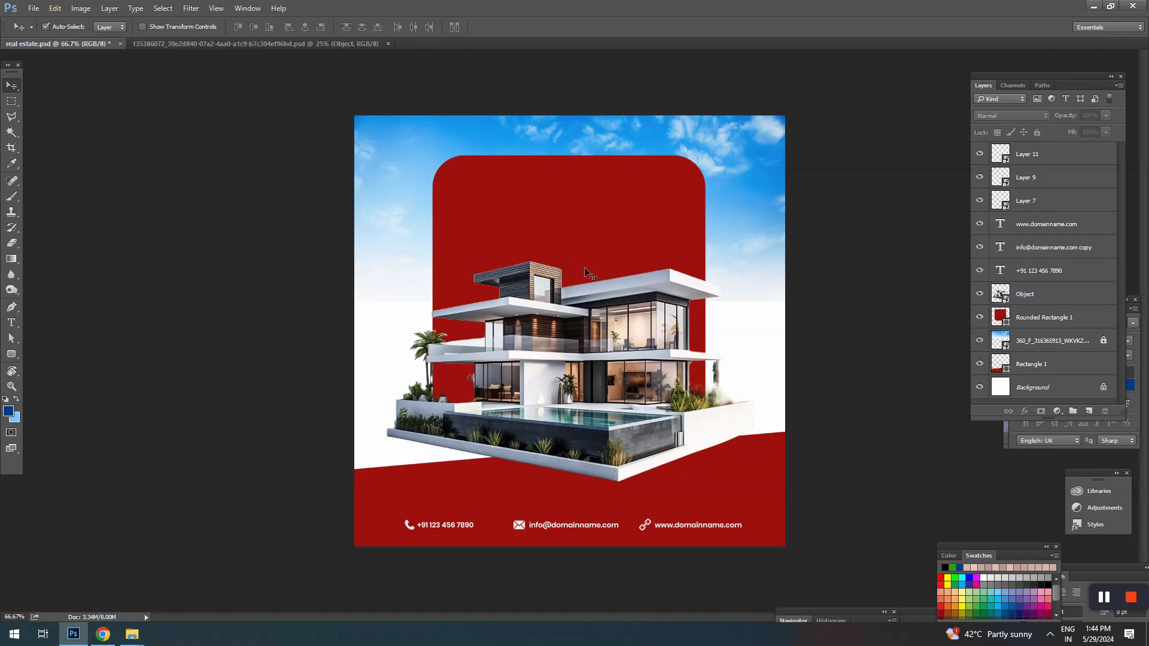
Step: Add a Gradient Overlay layer style to the rounded rectangle
left_click(584, 268)
key("m")
right_click(587, 226)
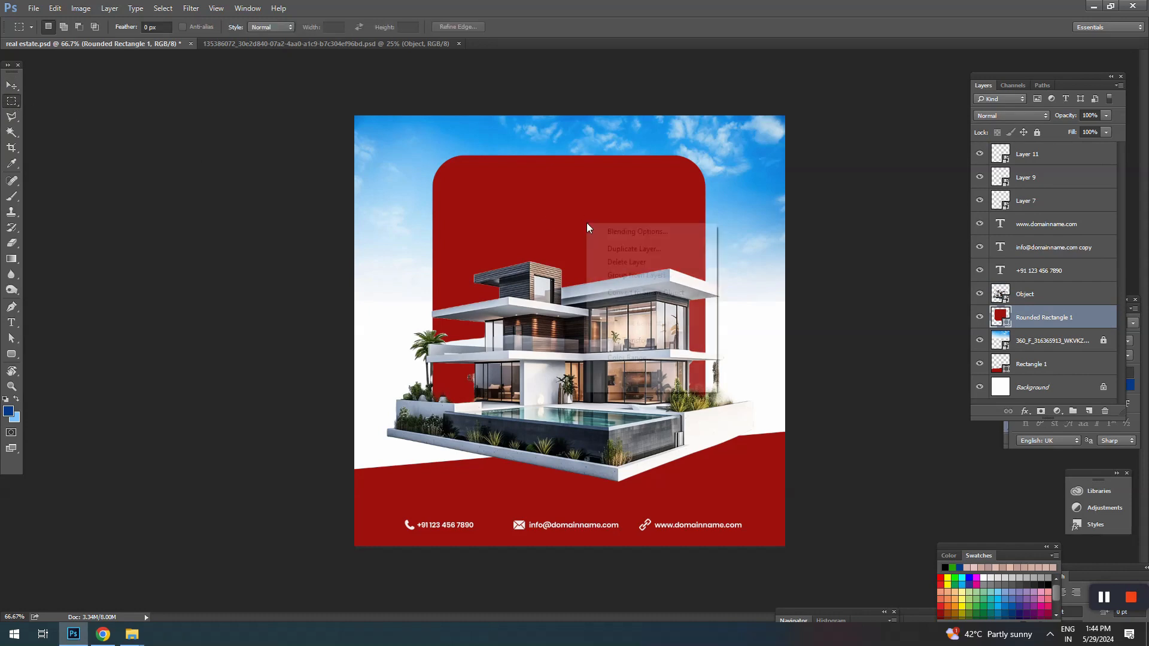
left_click(615, 232)
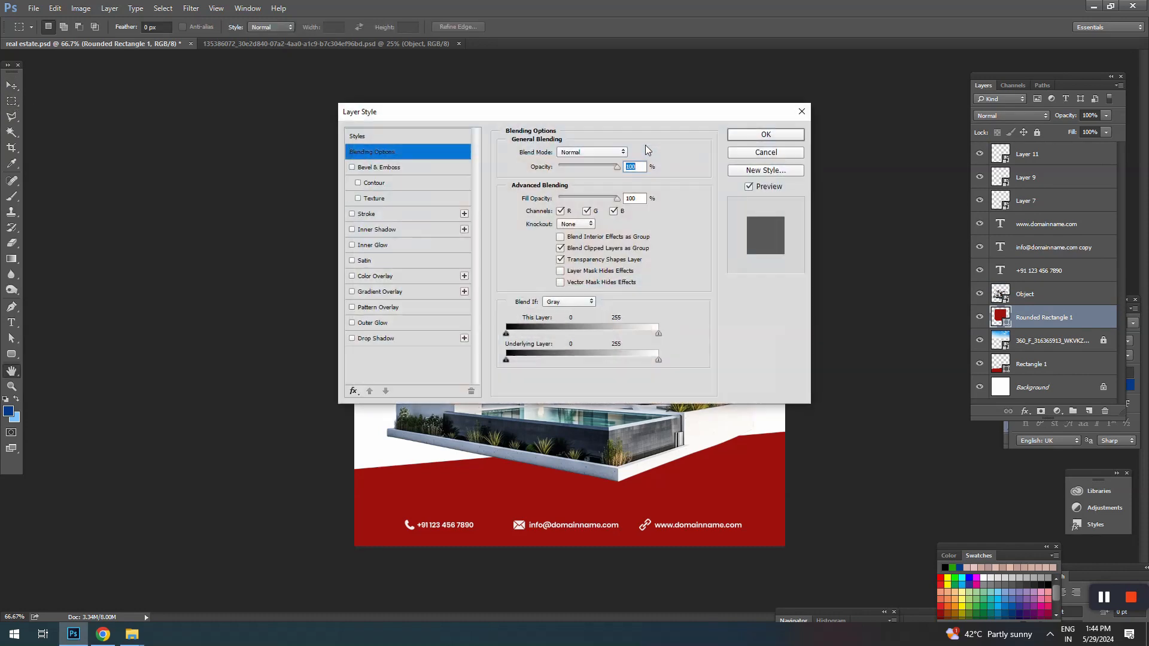
left_click_drag(579, 110, 841, 62)
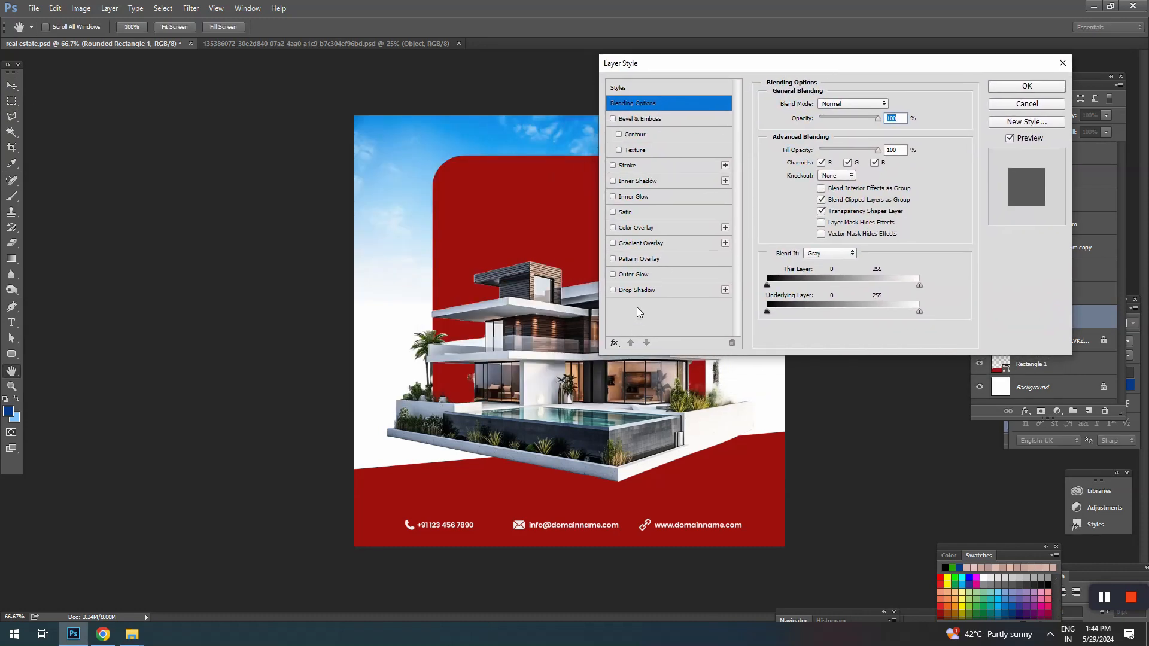
left_click(651, 243)
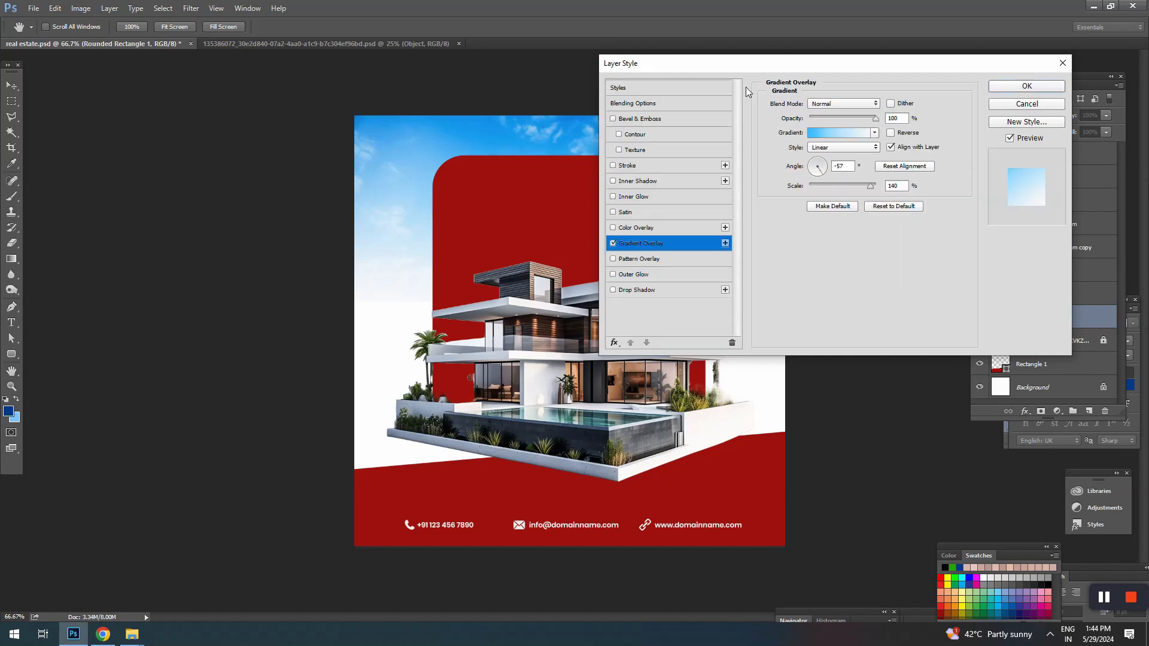
left_click_drag(743, 71, 848, 44)
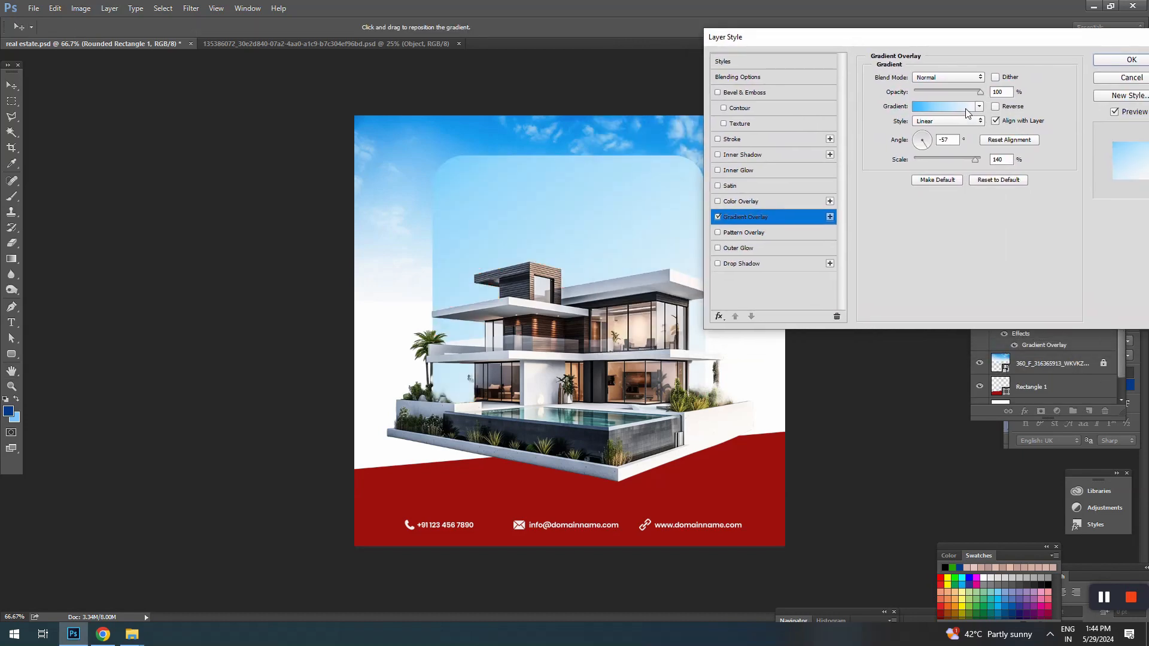
Step: Try several gradient presets for the overlay and choose the cyan-to-blue one
left_click(958, 107)
left_click(1014, 198)
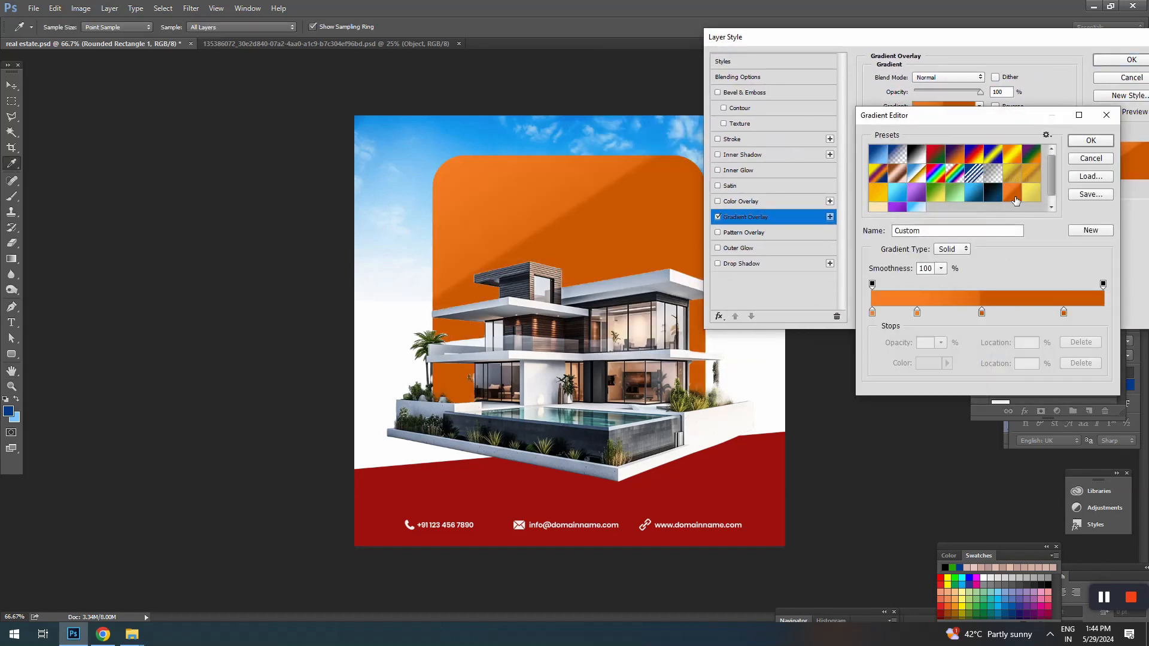
left_click(897, 200)
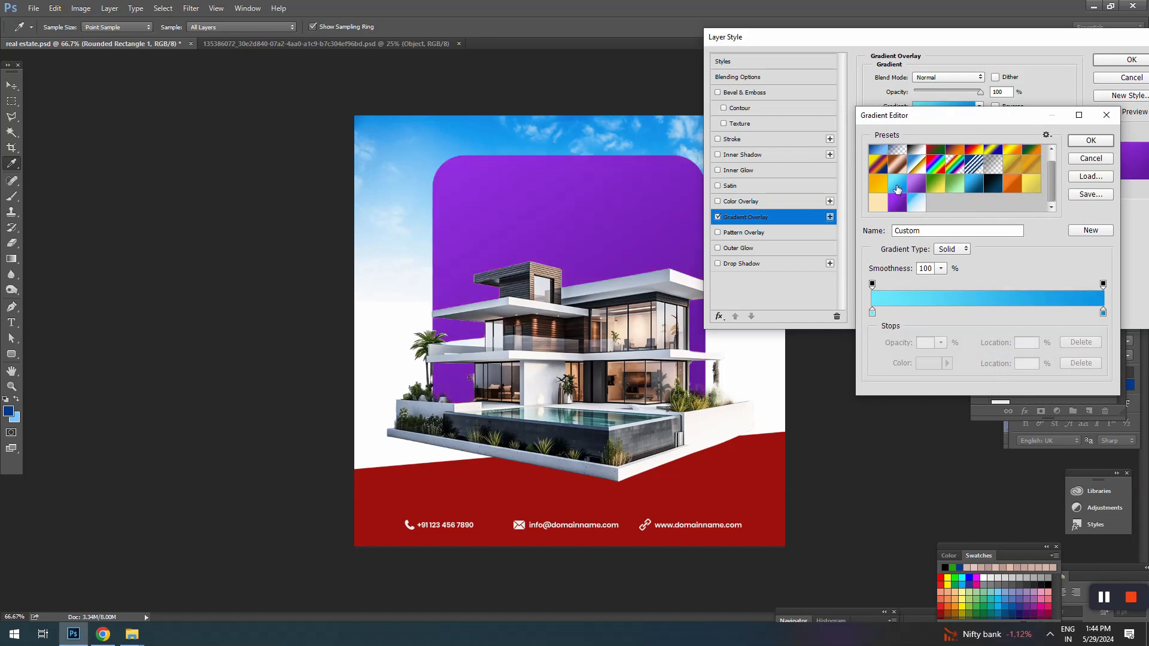
left_click(897, 188)
left_click(898, 198)
left_click(896, 185)
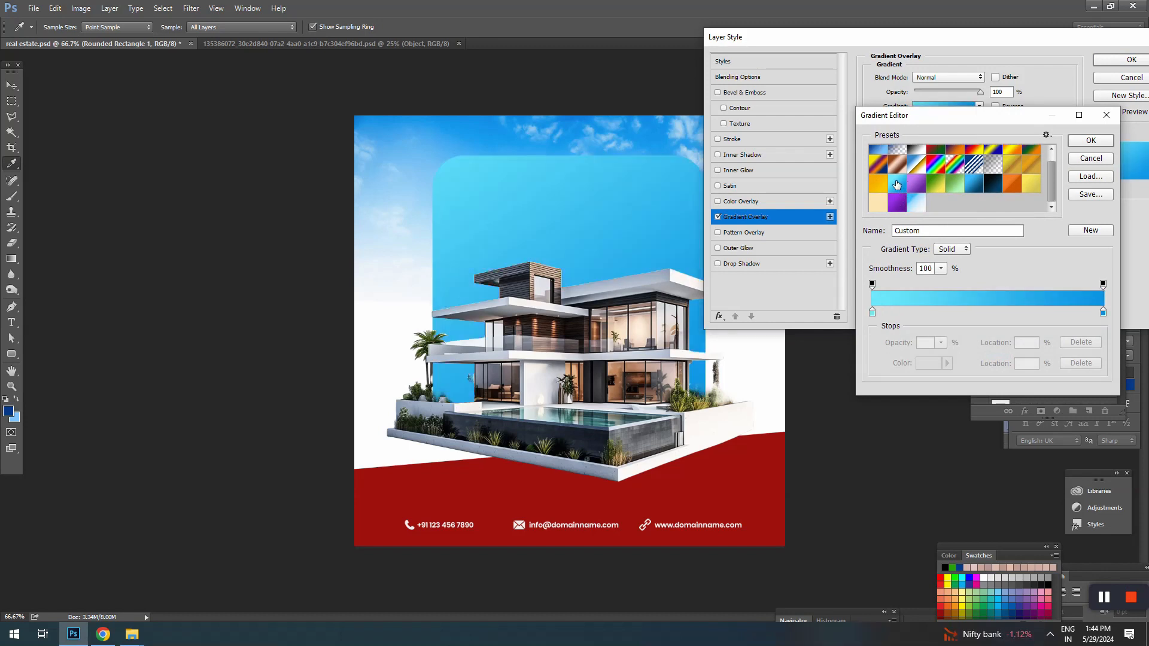
Step: Set the gradient's starting colour stop to dark red a70e0e, sampled from the bottom band
left_click(873, 312)
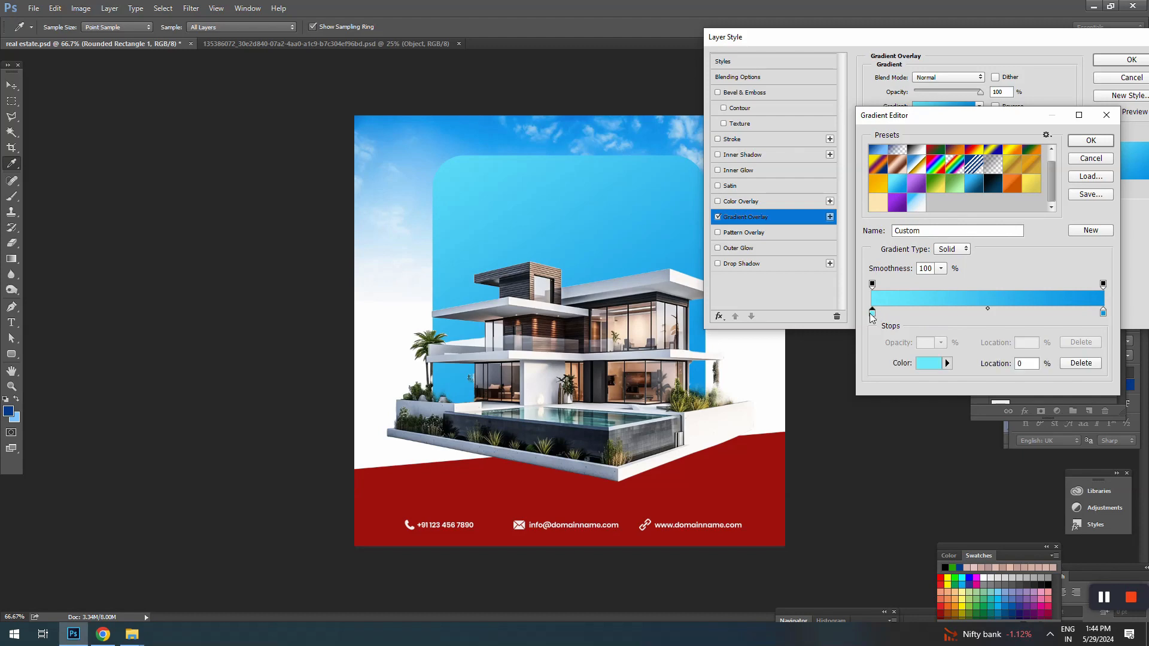
left_click(928, 364)
left_click(715, 483)
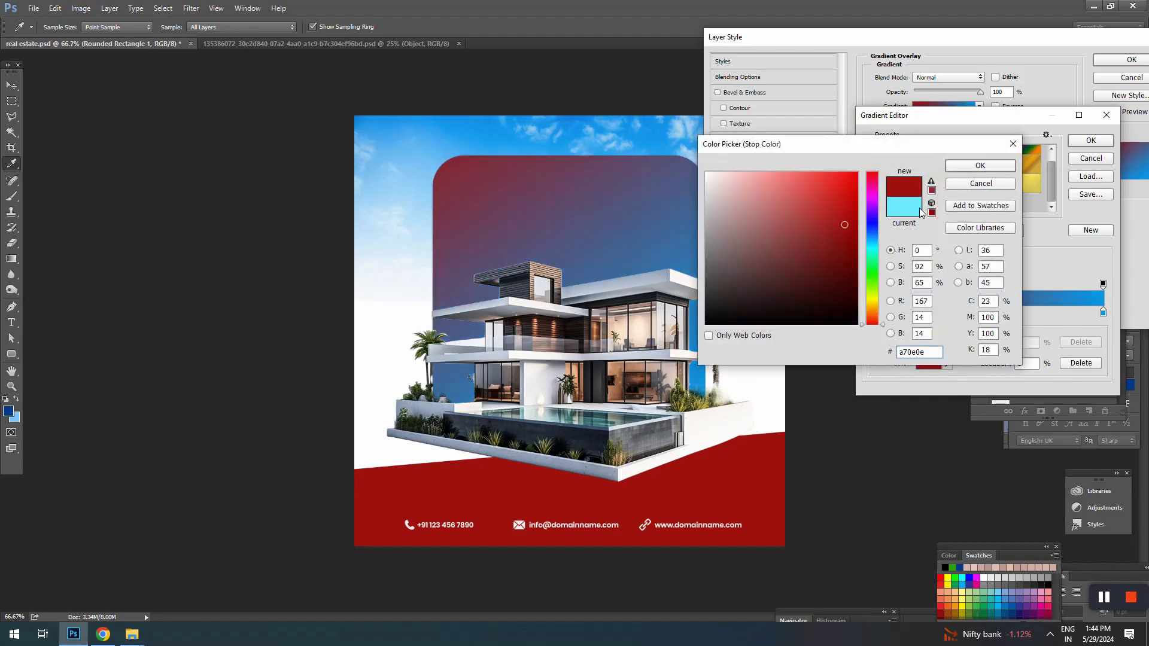
left_click(965, 170)
Step: Set the gradient's end colour stop to a light red and apply the edited gradient
left_click(1103, 312)
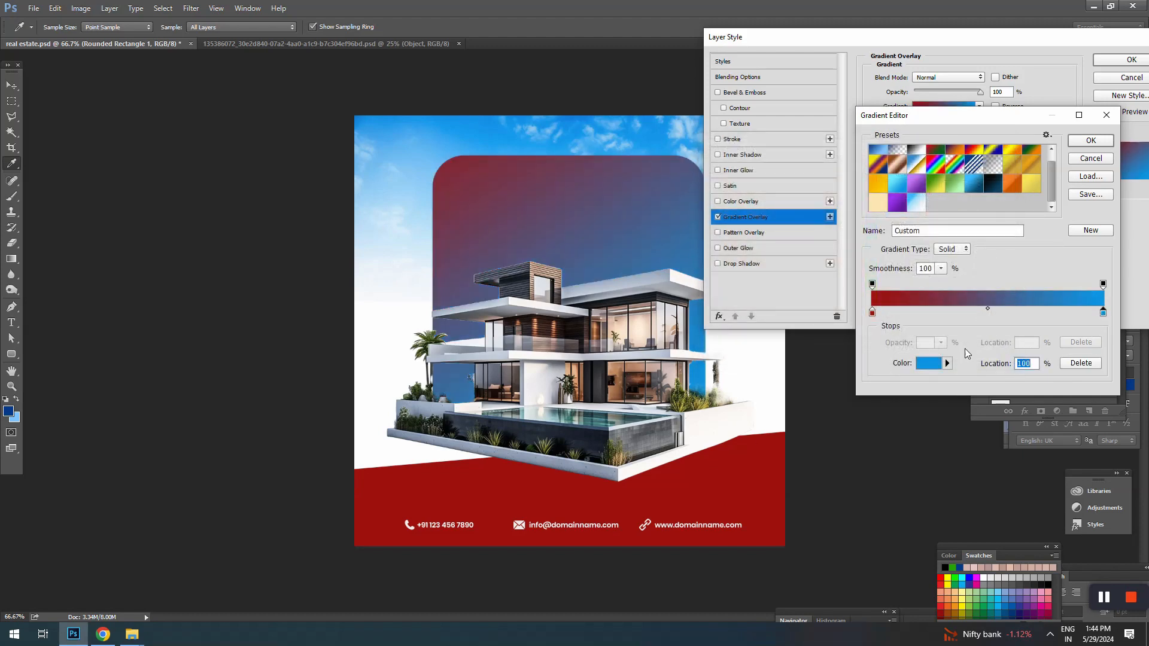
left_click(929, 363)
left_click(693, 501)
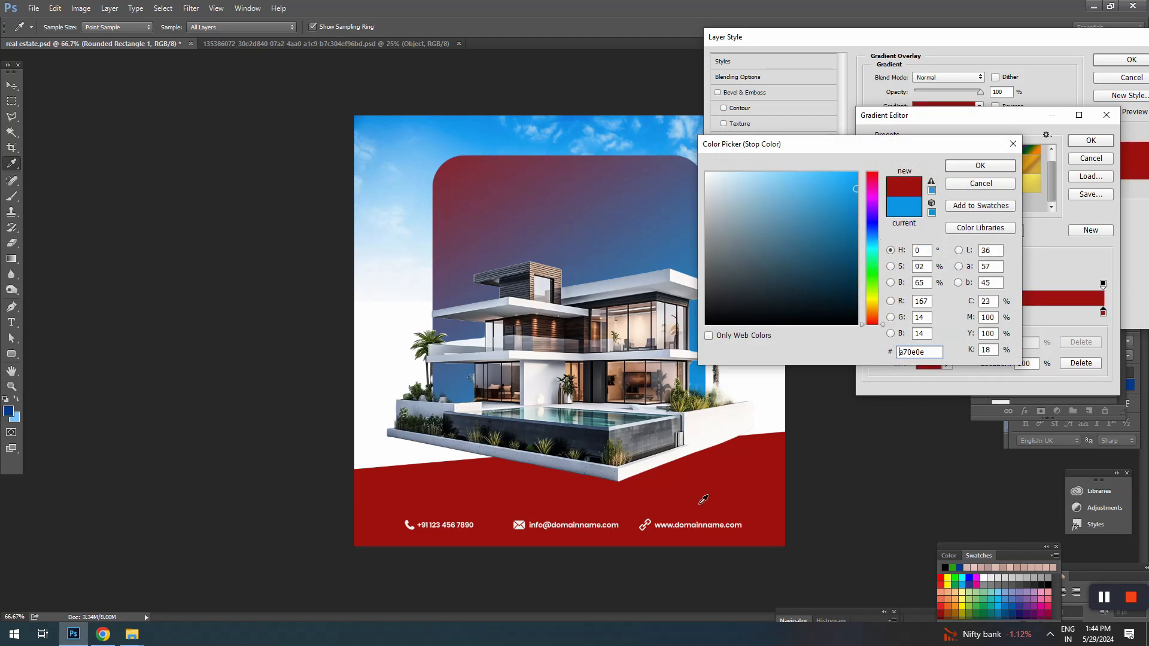
left_click(836, 192)
left_click(816, 178)
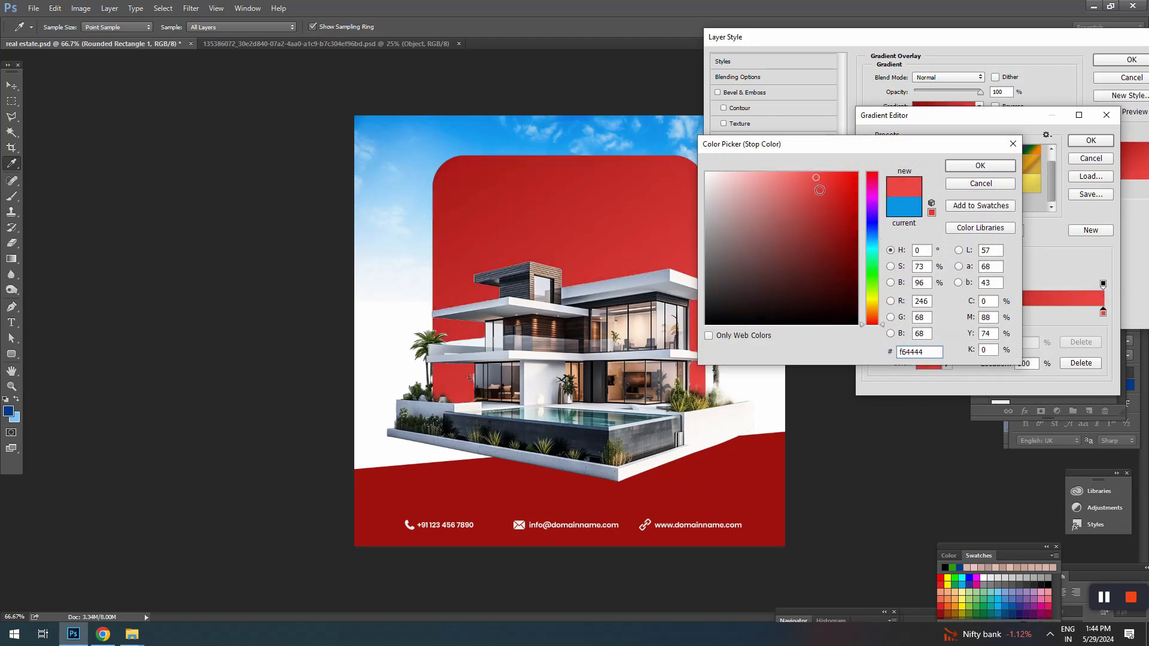
left_click_drag(811, 178, 809, 163)
left_click(957, 166)
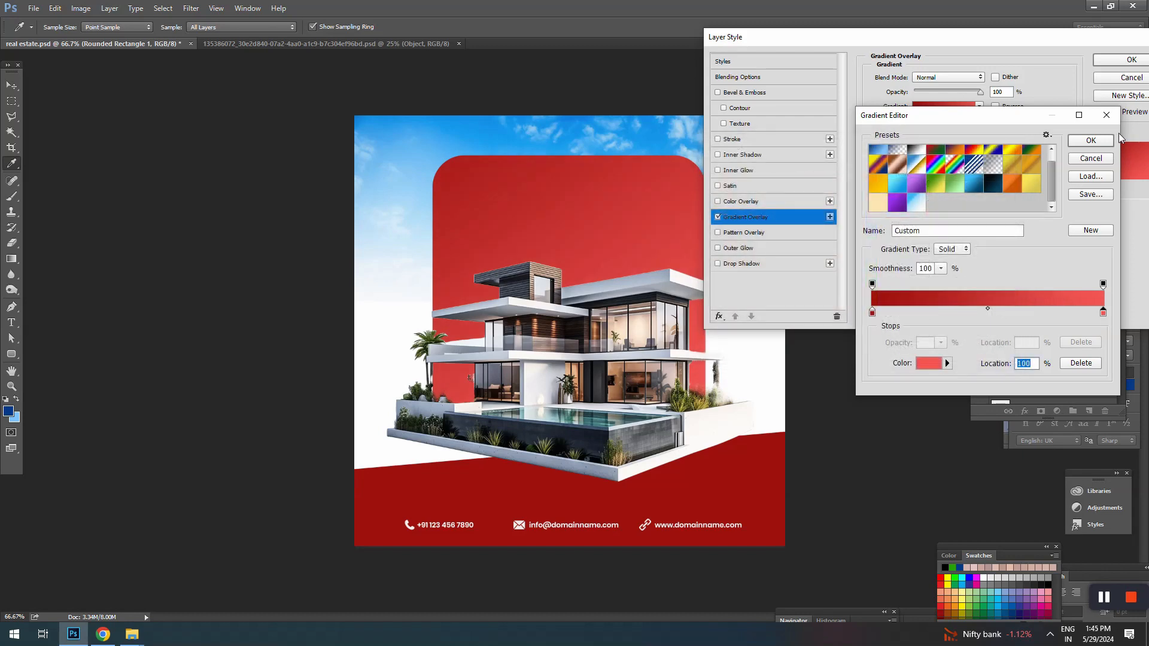
left_click(1081, 139)
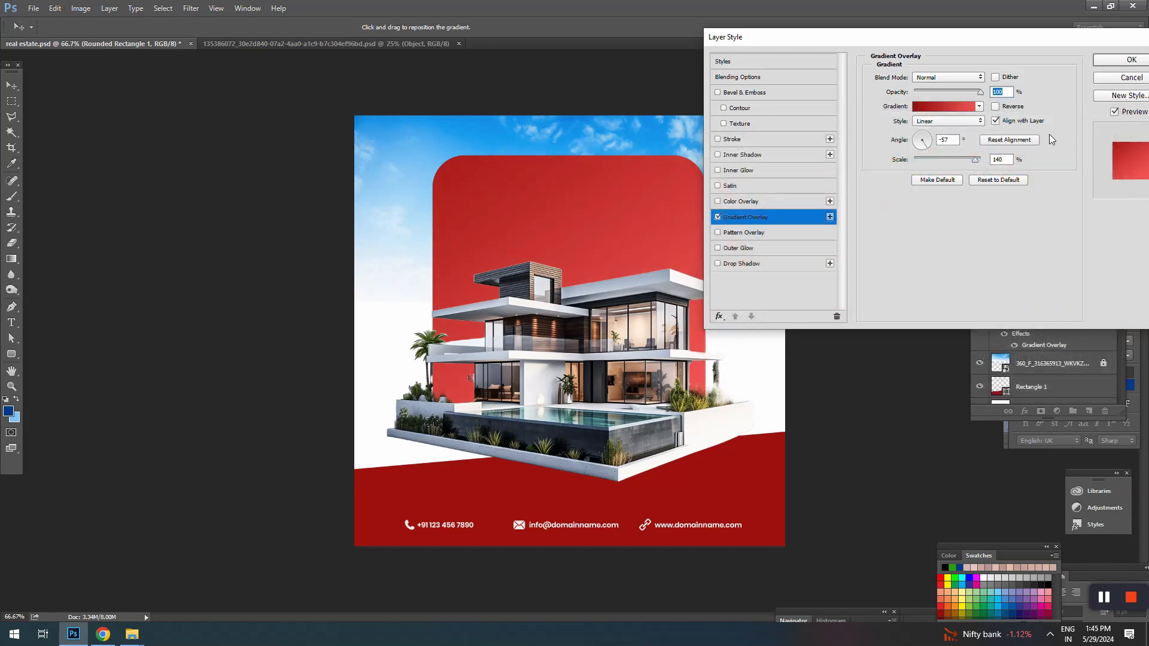
Step: Try a Satin effect on the rounded rectangle
left_click(738, 185)
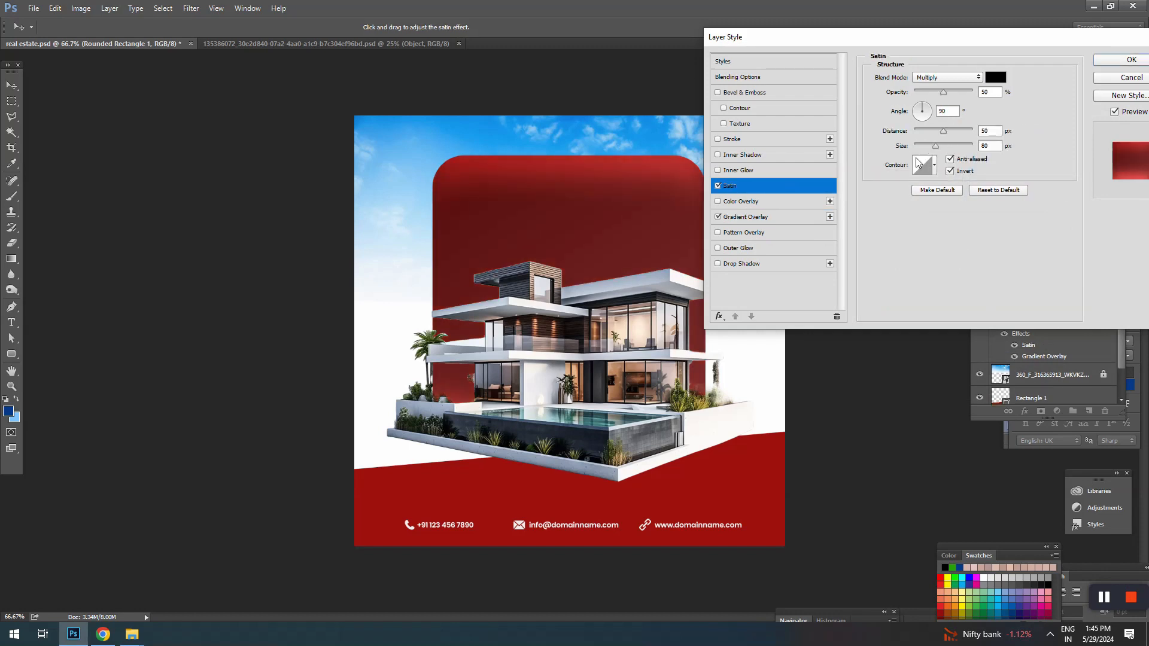
left_click(718, 185)
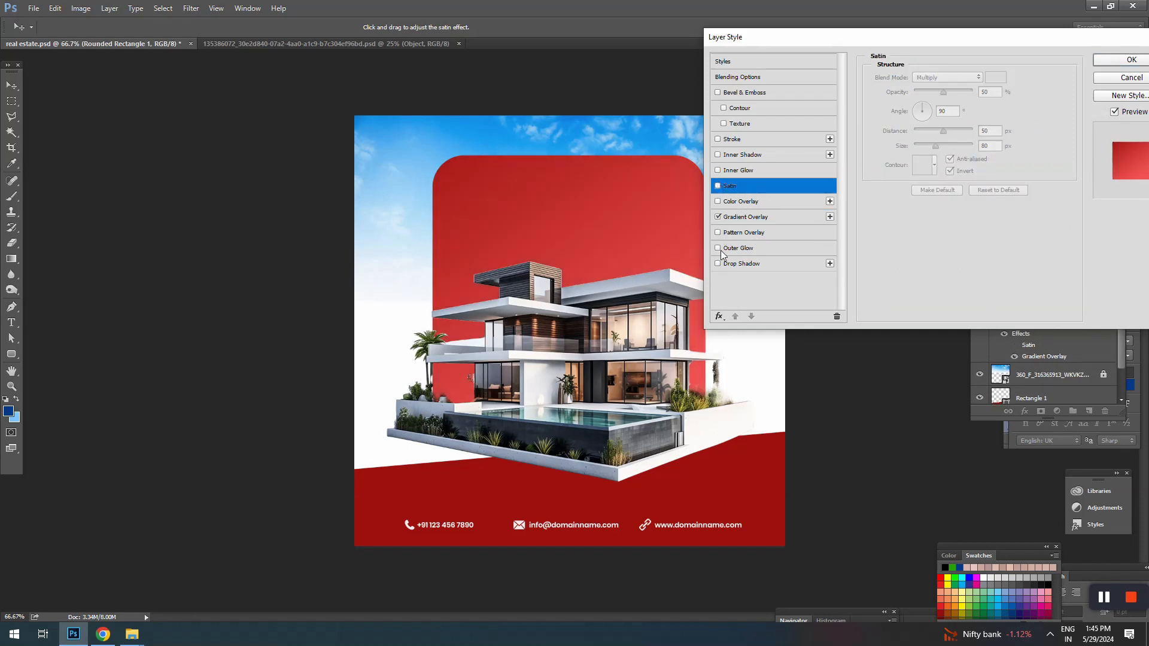
Step: Add a white outside stroke to the rounded rectangle with an 8 px size and 100% opacity
left_click(739, 139)
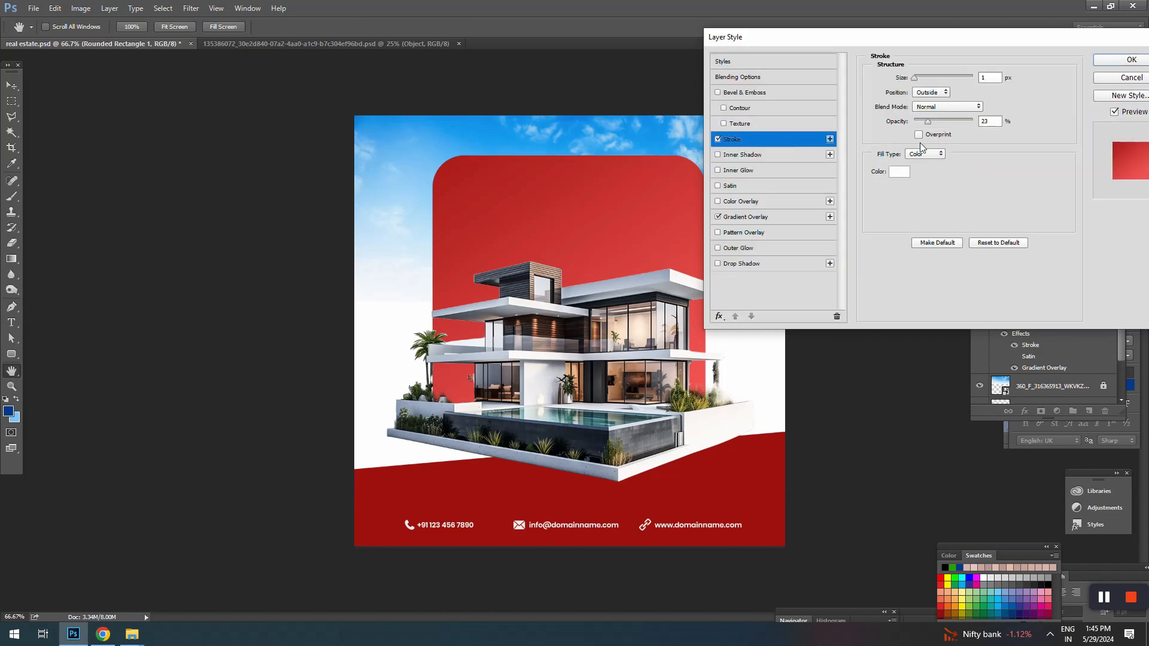
double_click(989, 77)
left_click_drag(928, 121, 973, 121)
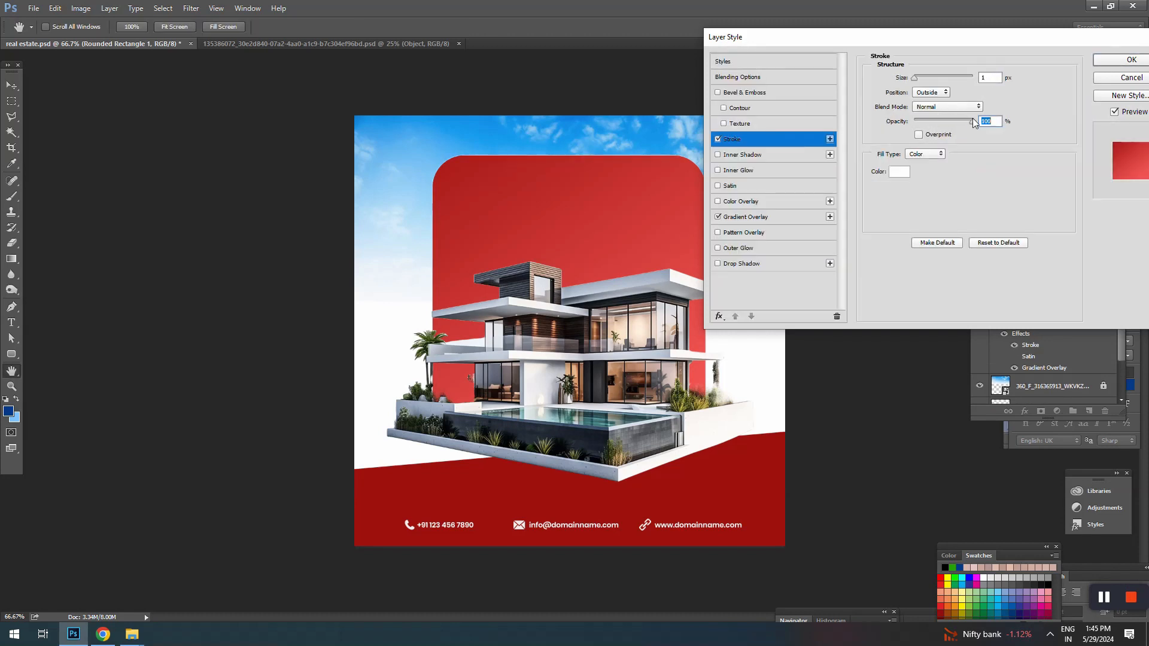
left_click(992, 77)
scroll(991, 77, "up", 8)
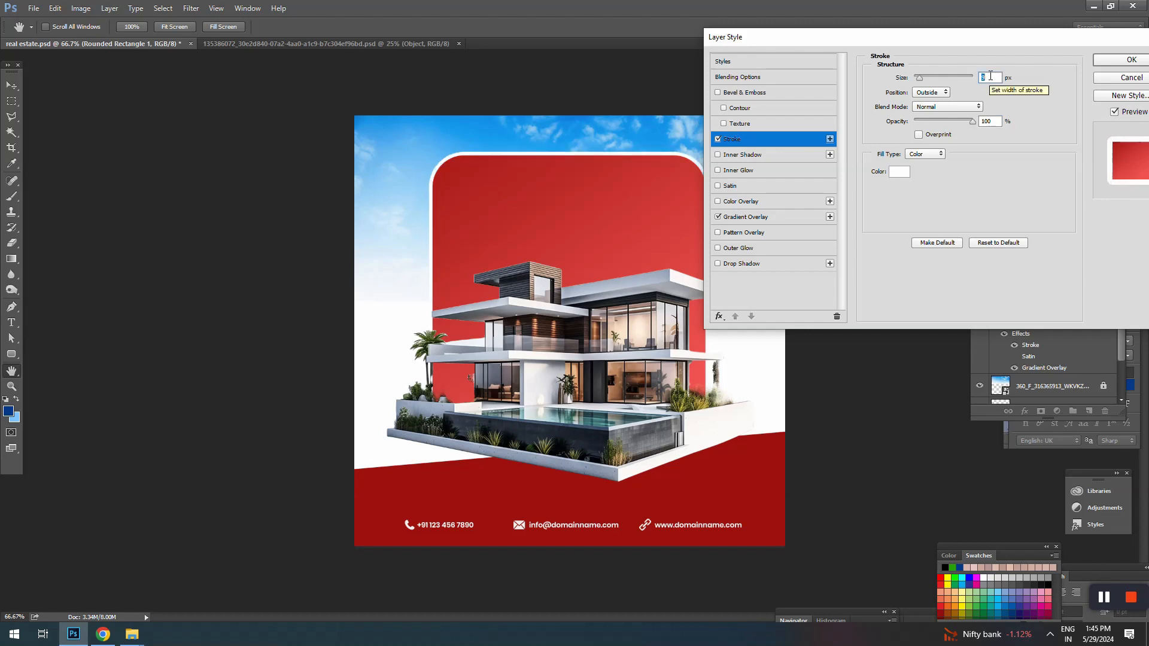
scroll(990, 77, "down", 1)
Step: Change the rounded rectangle's stroke to dark red a70e0e with 42% opacity and a 6 px size
left_click(899, 172)
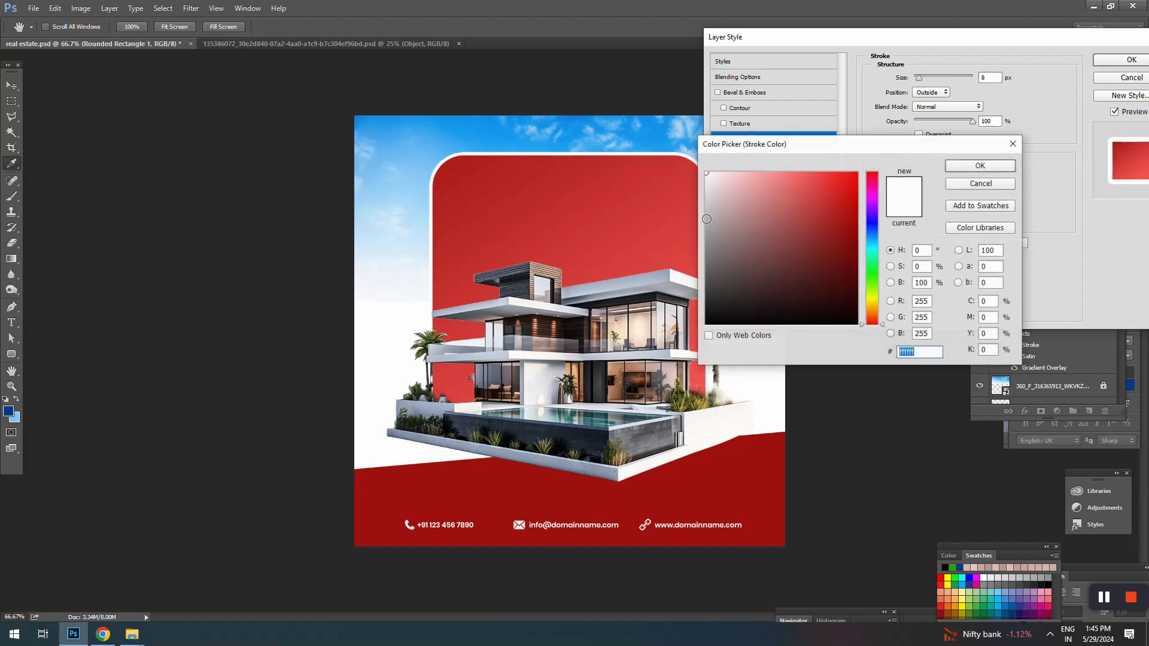
left_click(453, 167)
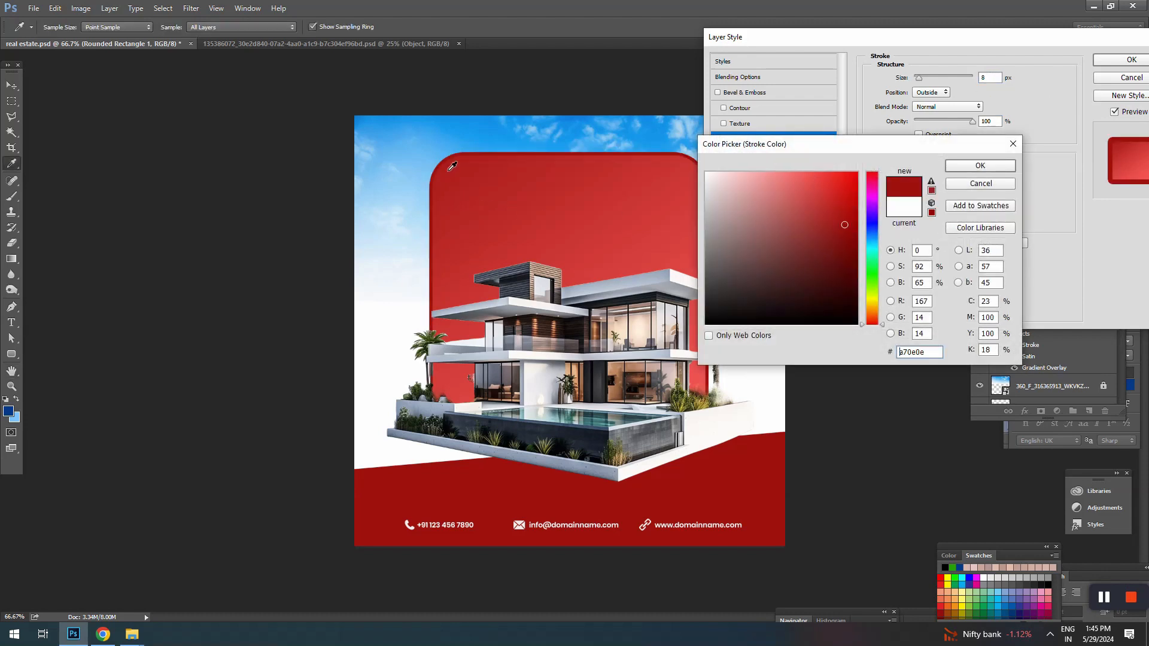
left_click(963, 169)
left_click_drag(971, 121, 938, 120)
left_click(998, 76)
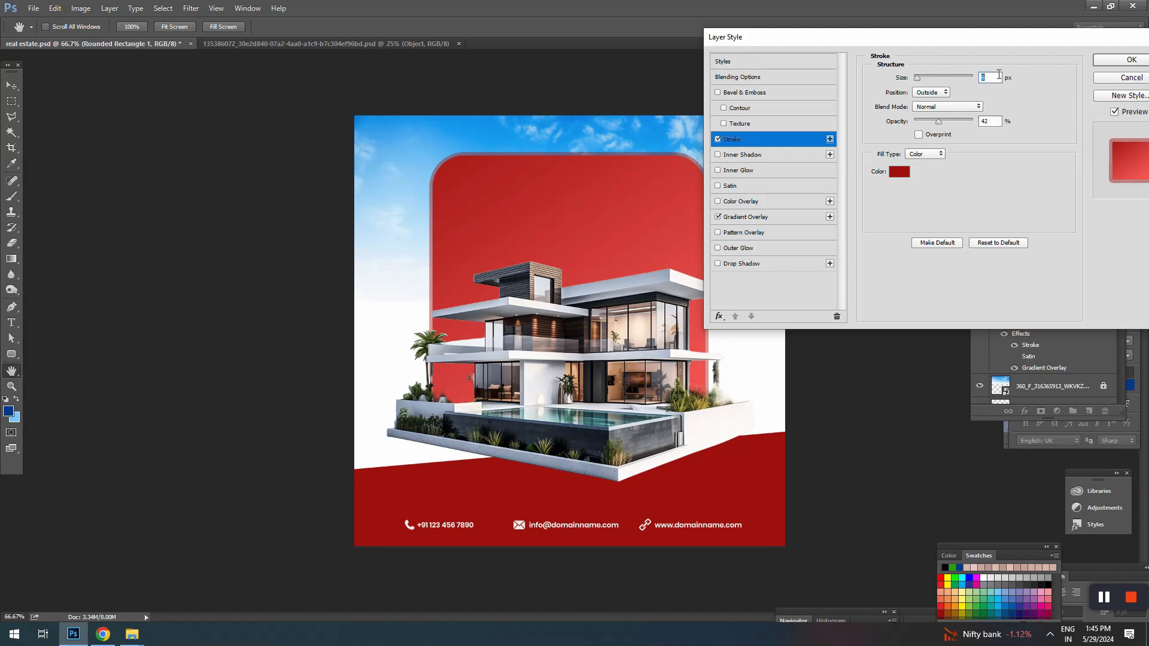
Step: Change the rounded rectangle's stroke colour to white ffffff and apply the layer style
left_click(892, 175)
left_click(730, 178)
left_click(706, 180)
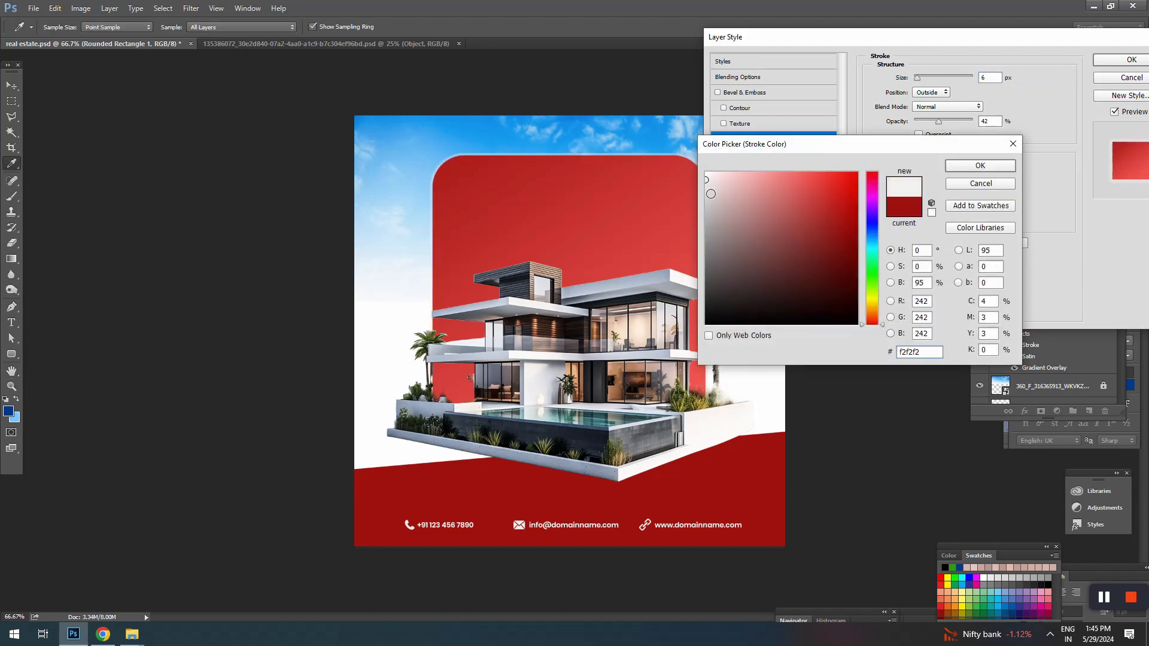
mouse_move(829, 204)
left_mouse_down()
mouse_move(750, 165)
mouse_move(754, 227)
mouse_move(696, 154)
left_mouse_up()
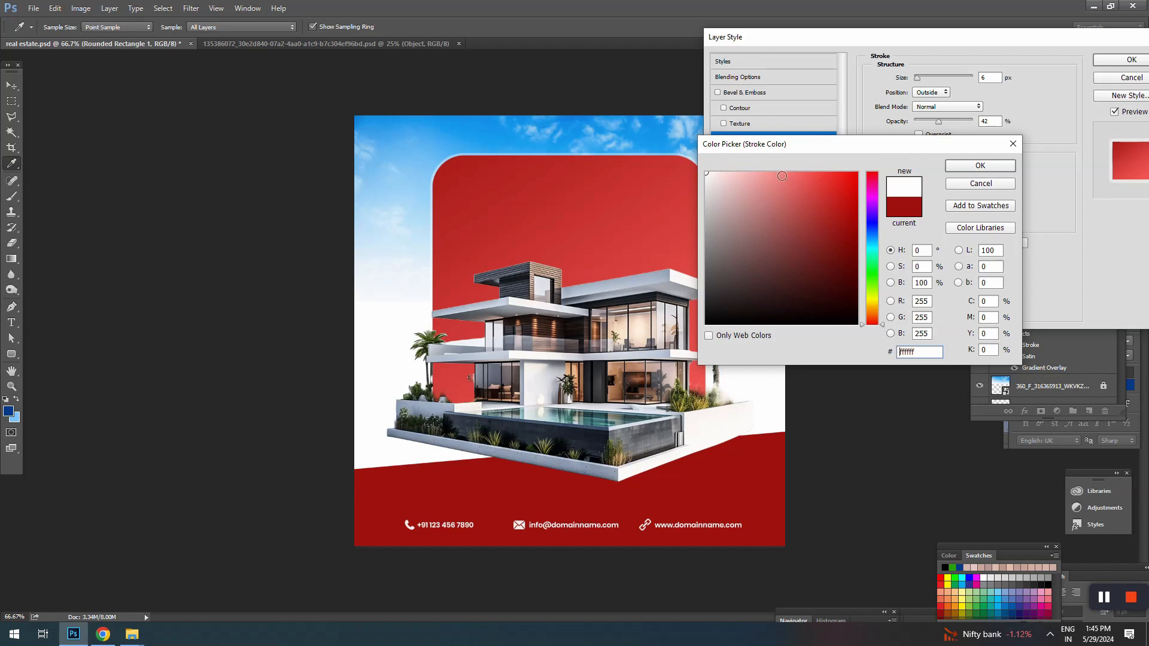
left_click(967, 165)
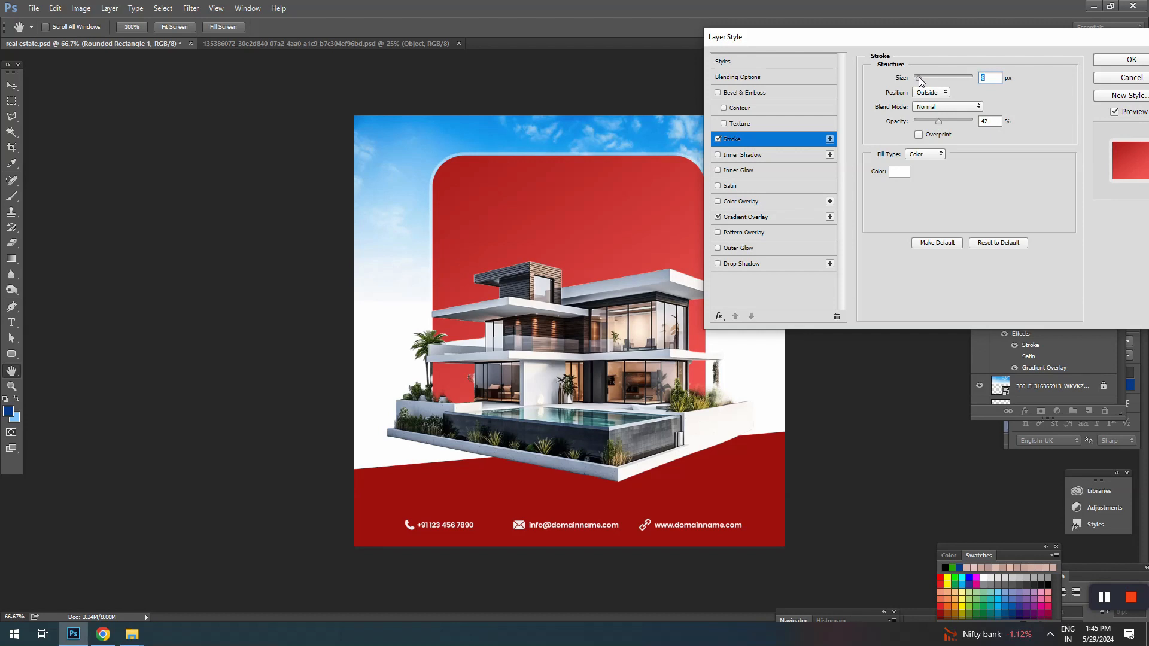
left_click(1108, 68)
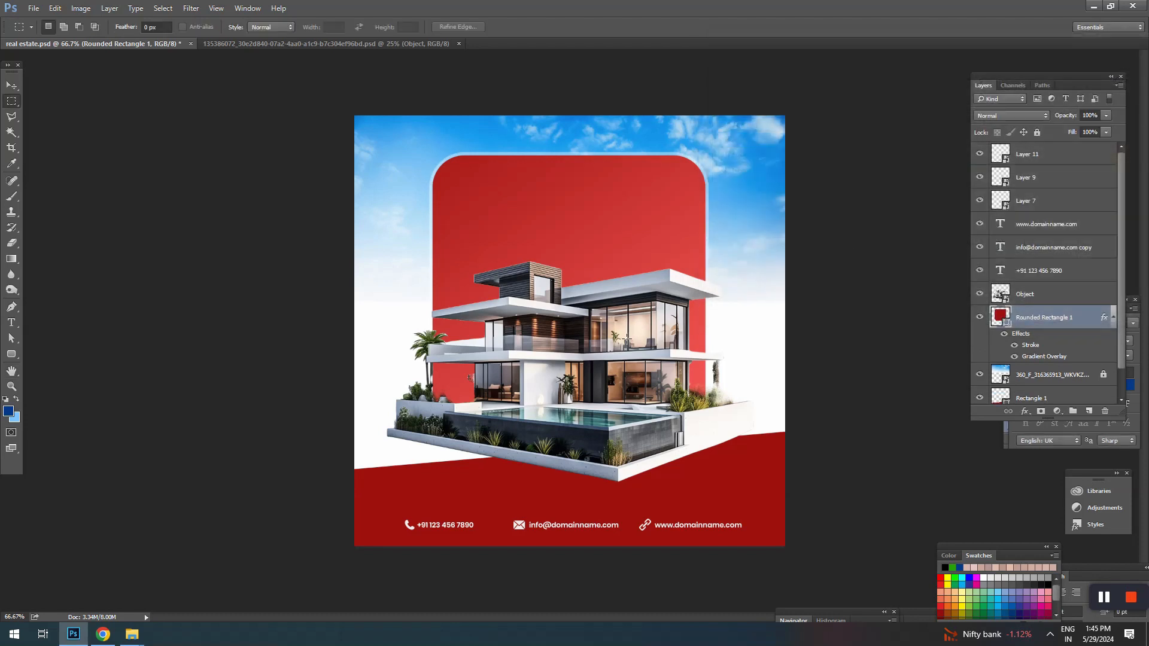
Step: Move the house image slightly down and lower the red contact band beneath it
key("v")
left_click_drag(616, 353, 616, 360)
left_click_drag(750, 464, 748, 476)
left_click(837, 248)
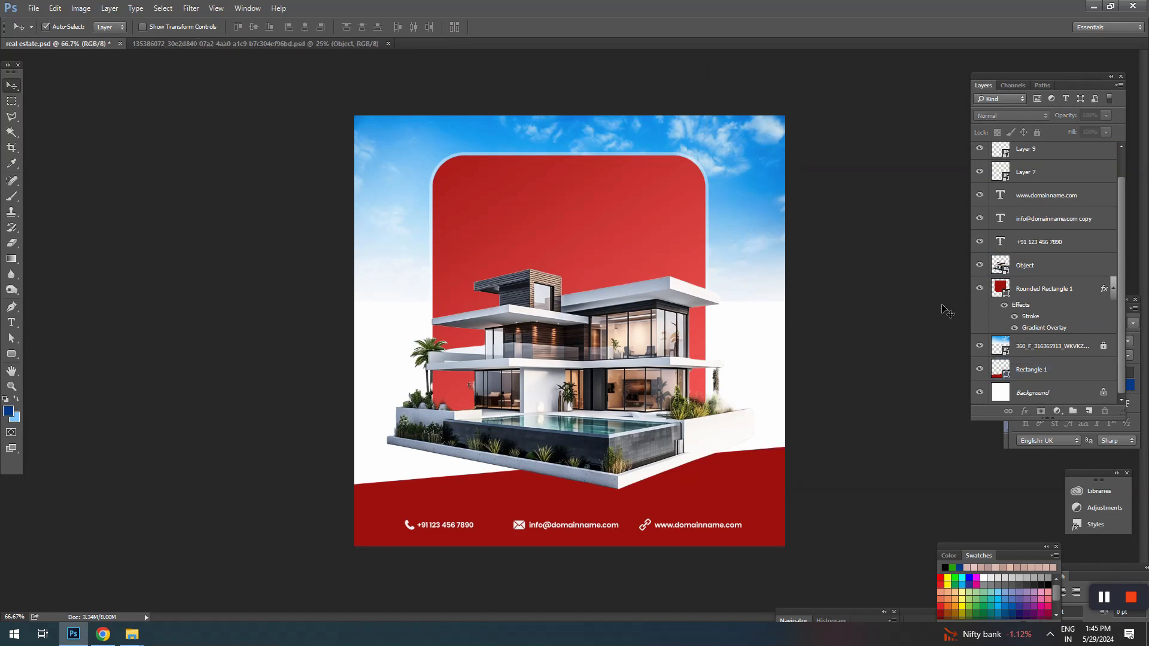
Step: Unlock the sky image, stretch it to about 165% width and 184% height, and save the document
left_click(667, 226)
left_click(1047, 351)
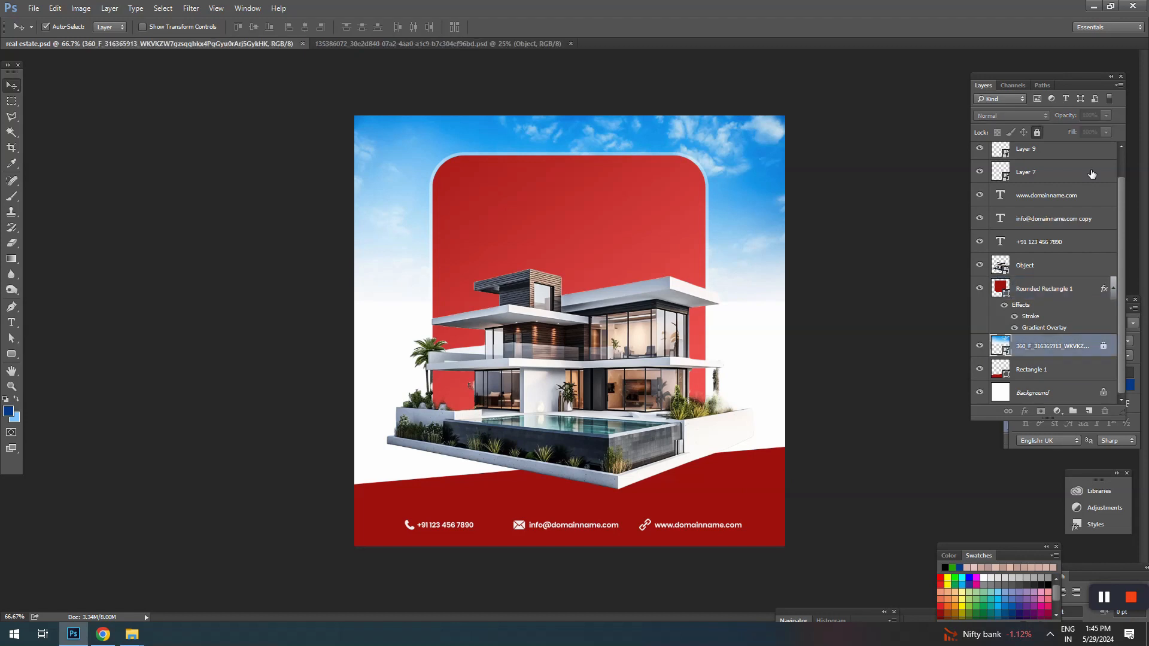
left_click(1038, 132)
key("ctrl+t")
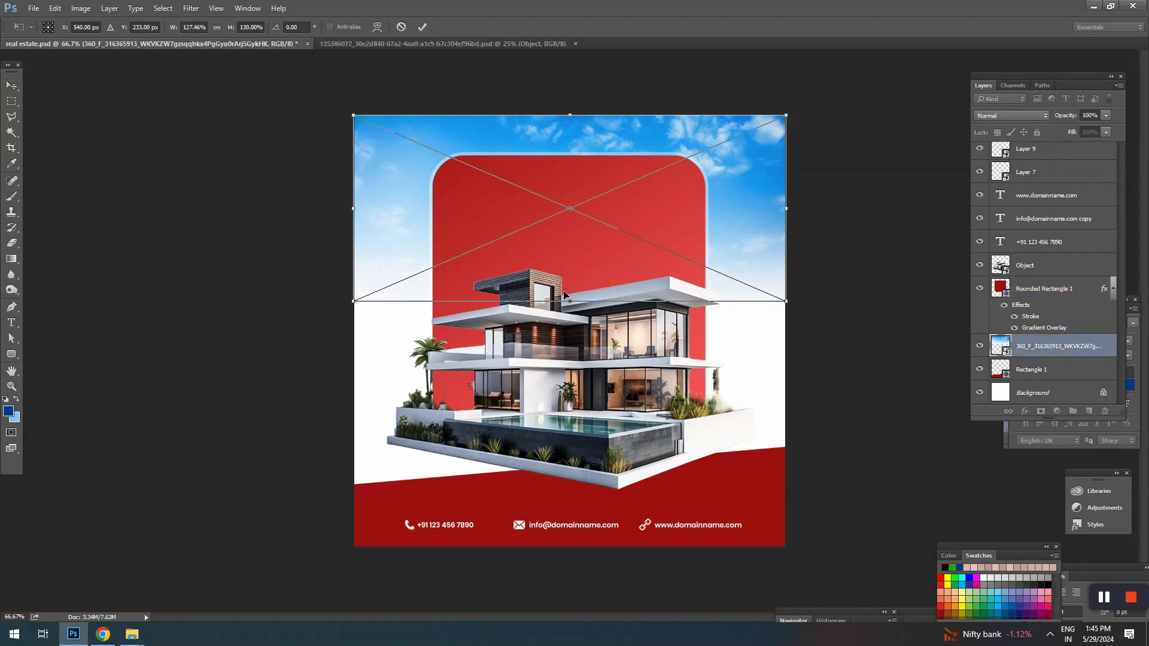
left_click_drag(568, 301, 569, 379)
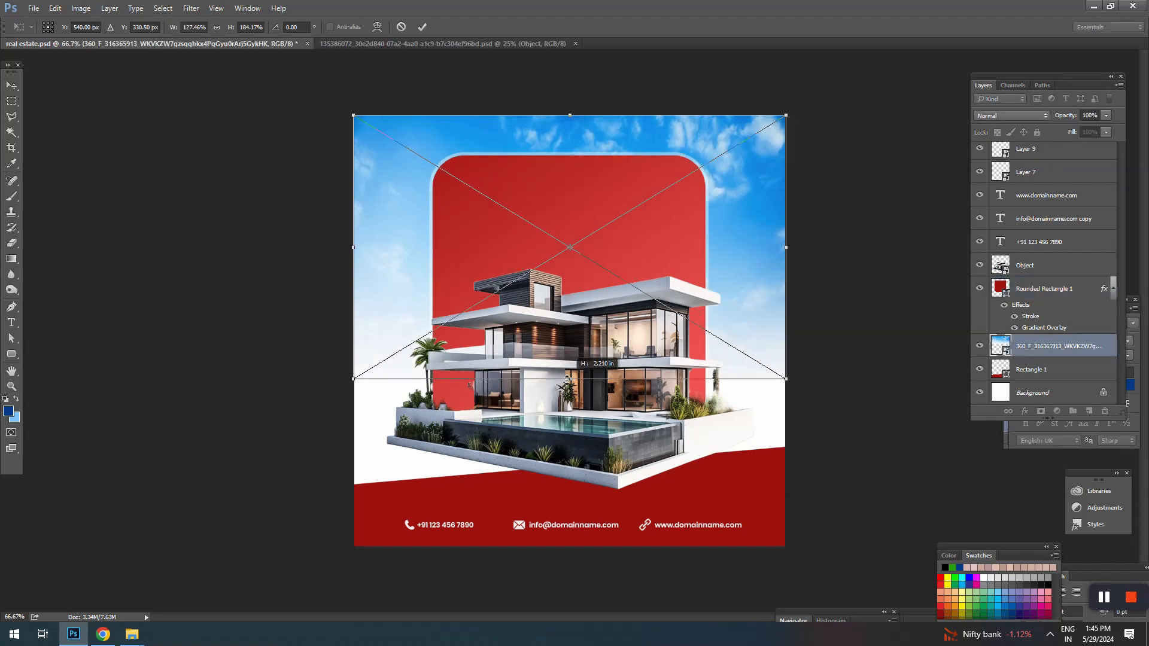
left_click_drag(789, 243, 853, 243)
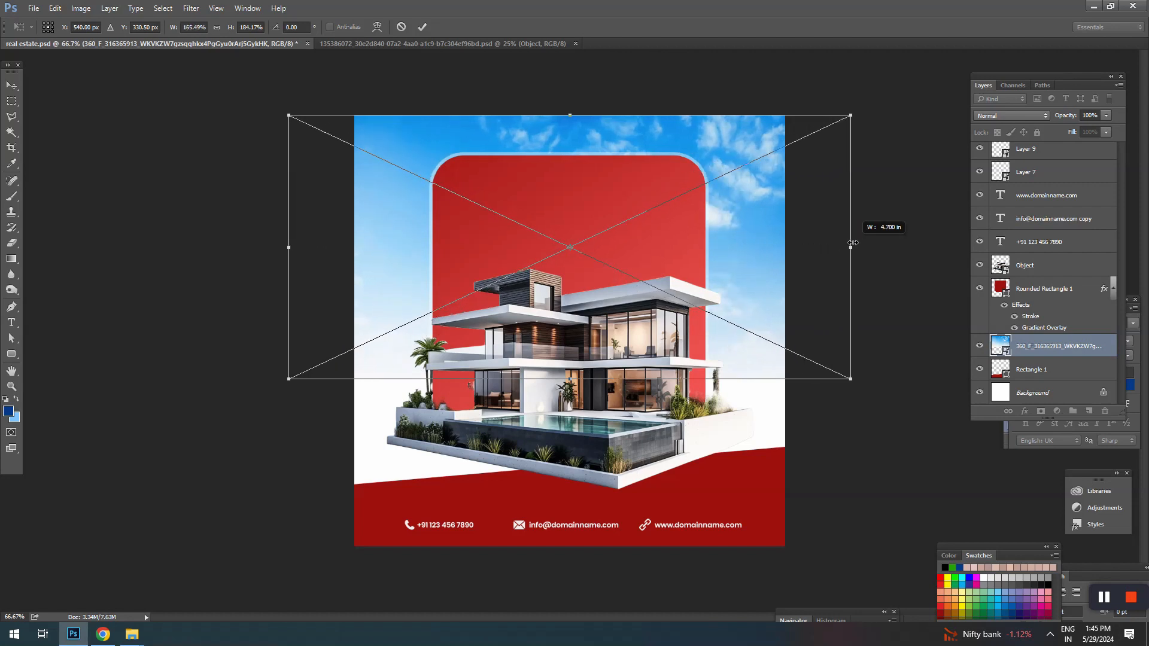
key("Return")
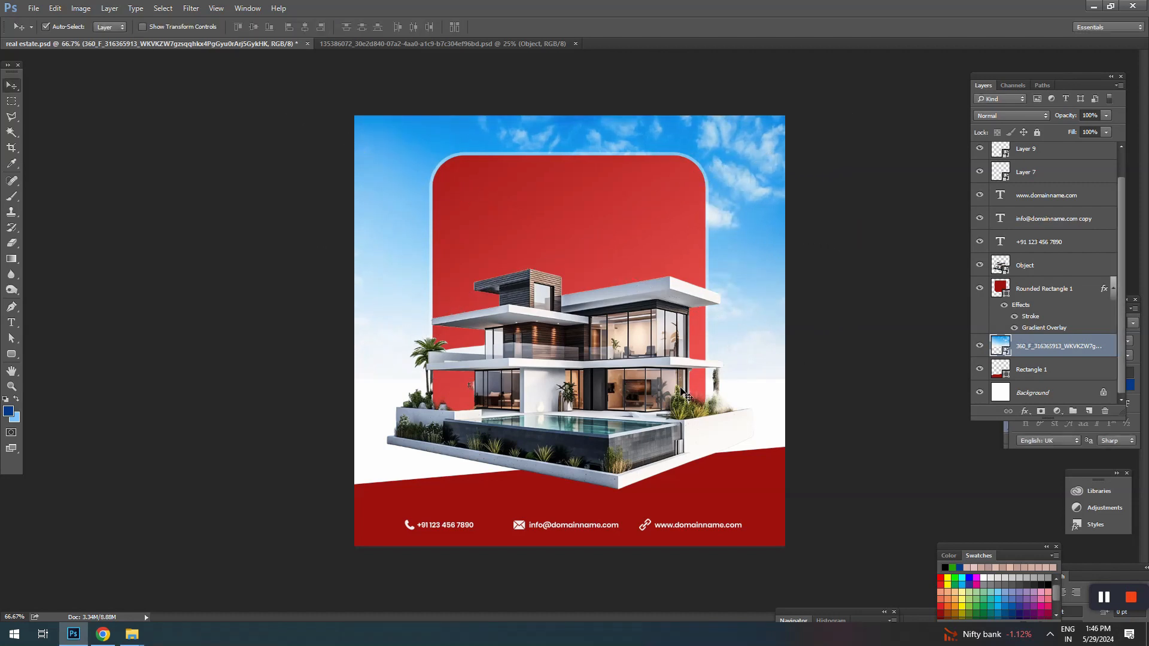
left_click(610, 332)
key("ctrl+s")
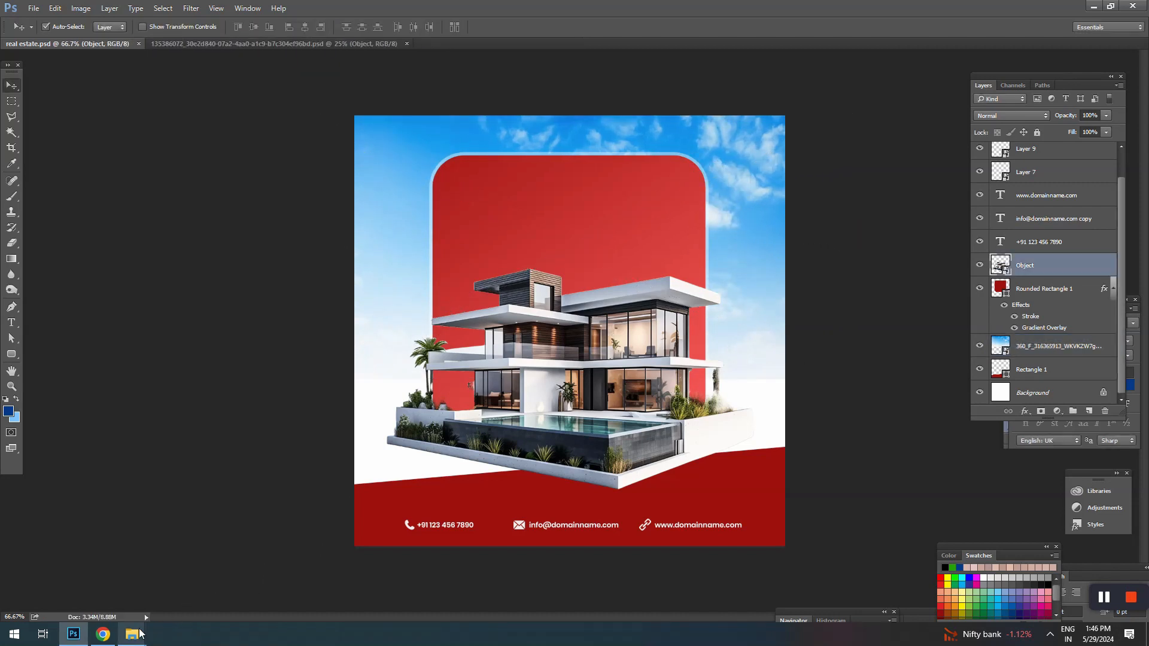
Step: Copy the whole headline text from New Text Document.txt in the home folder and return to Photoshop
mouse_move(134, 633)
left_click(395, 587)
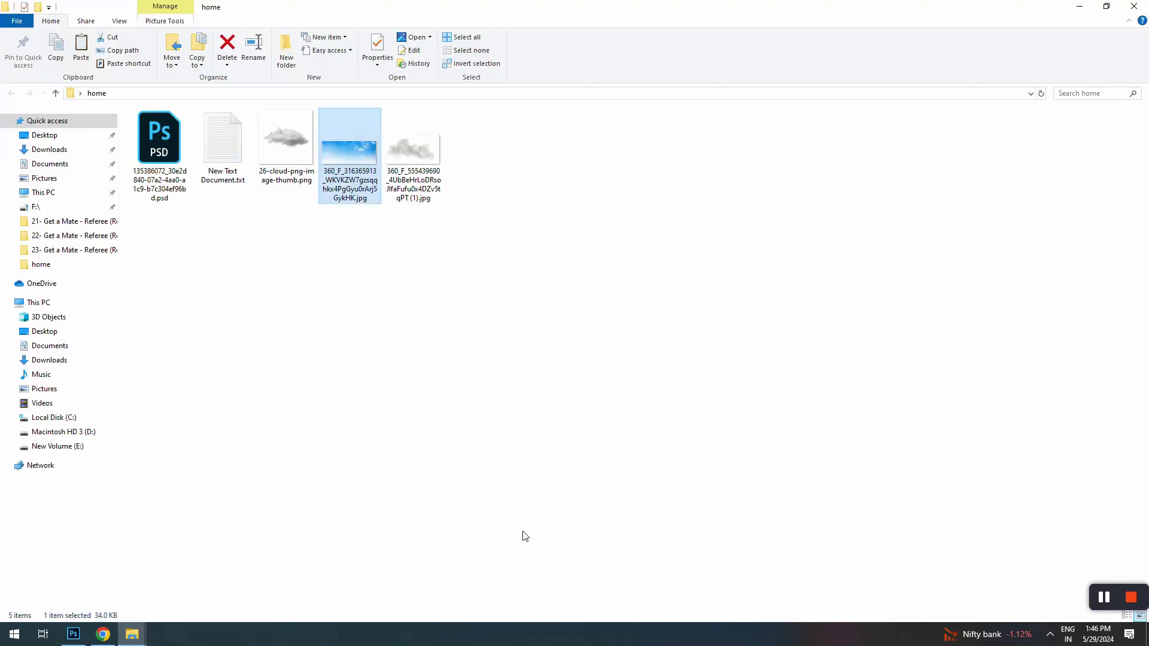
double_click(206, 127)
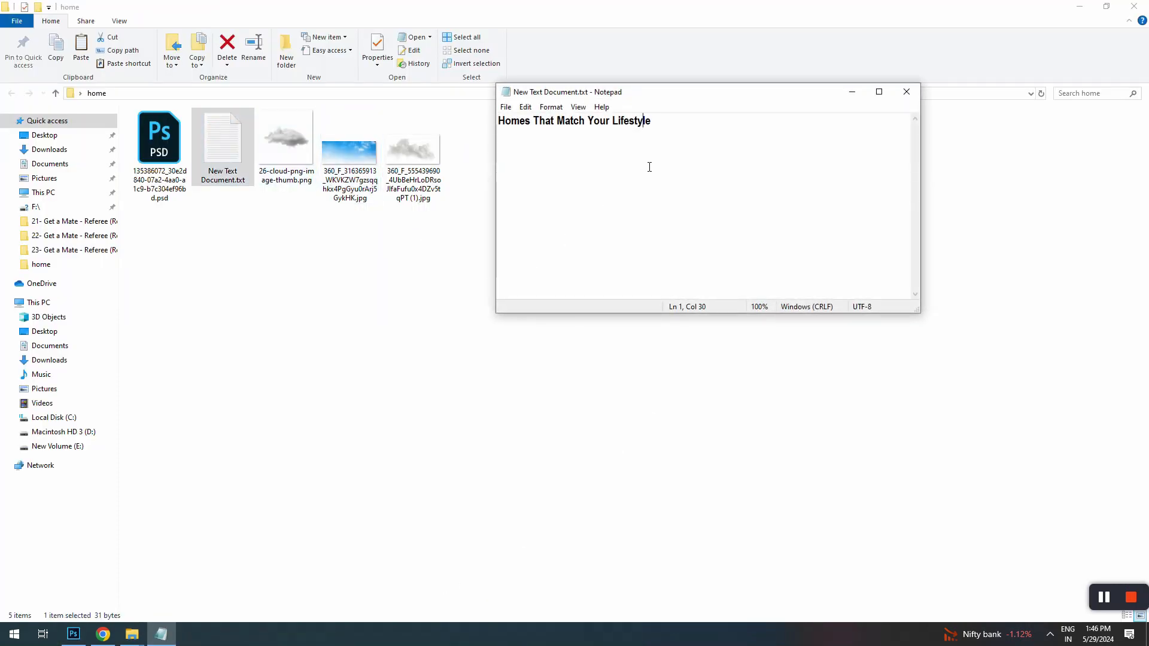
key("ctrl+a")
key("ctrl+c")
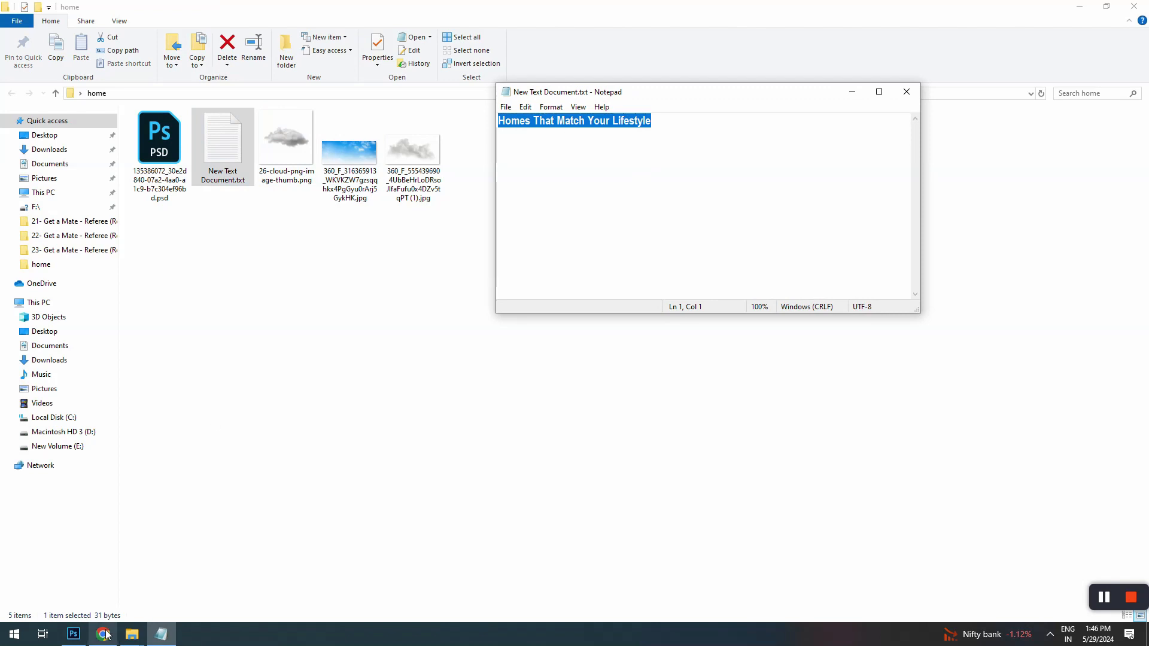
left_click(73, 634)
left_click(518, 232)
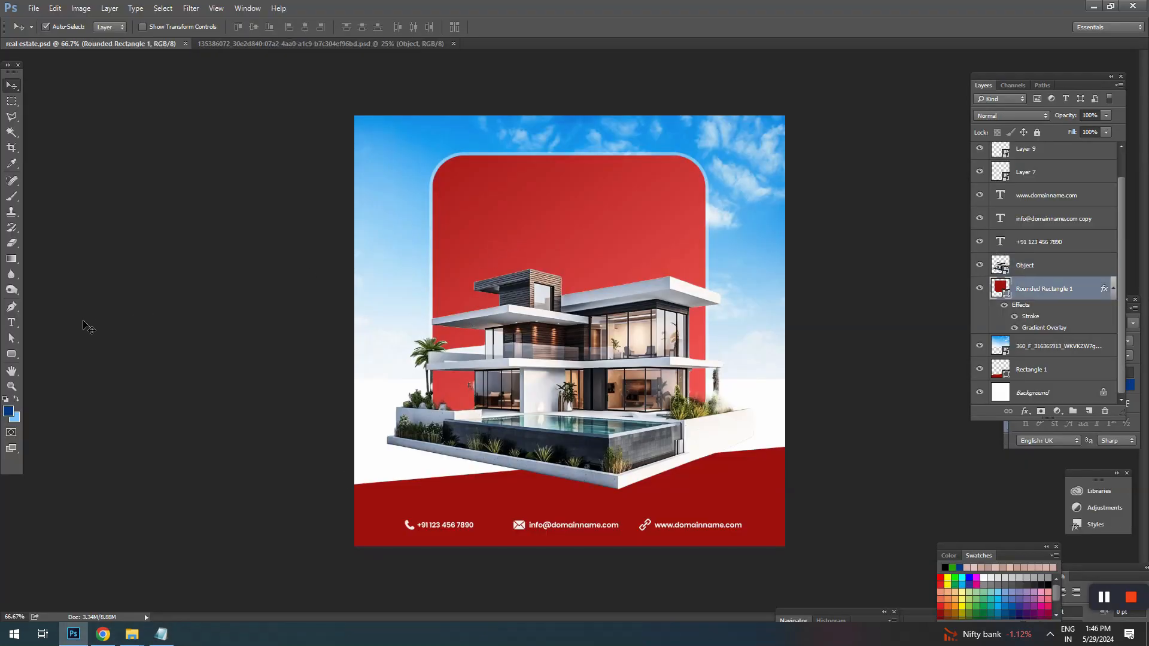
left_click(12, 322)
left_click(492, 217)
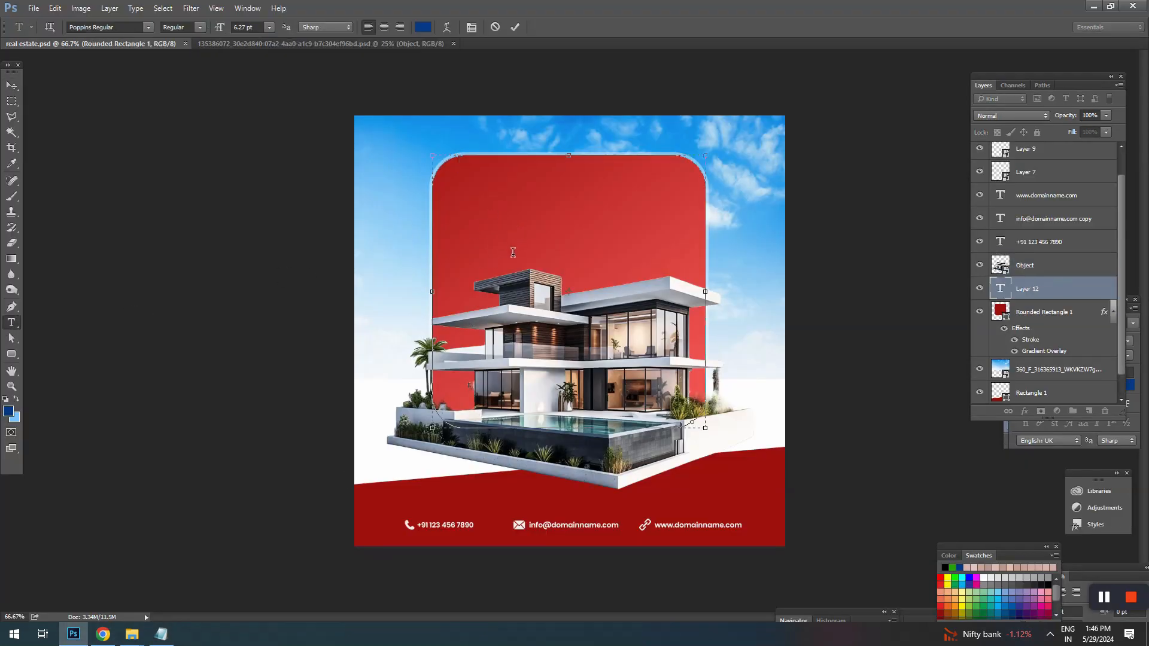
left_click(12, 86)
left_click(436, 182)
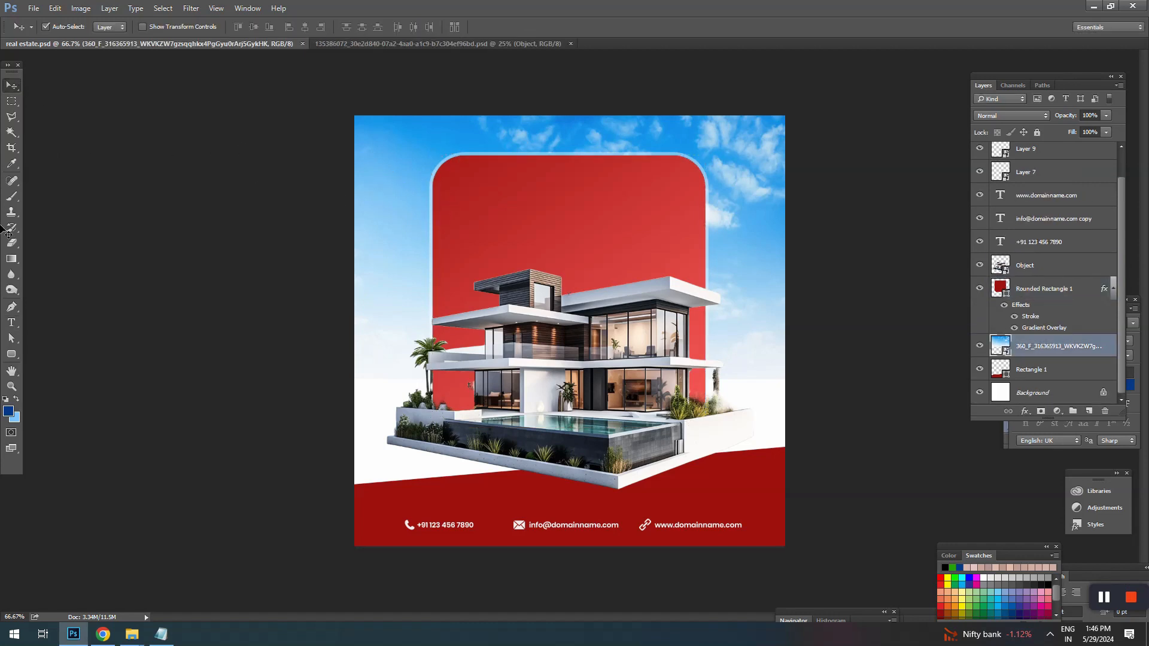
Step: Paste the copied headline "Homes That Match Your Lifestyle" as a new text layer on the sky above the rounded rectangle
left_click(11, 323)
left_click(526, 131)
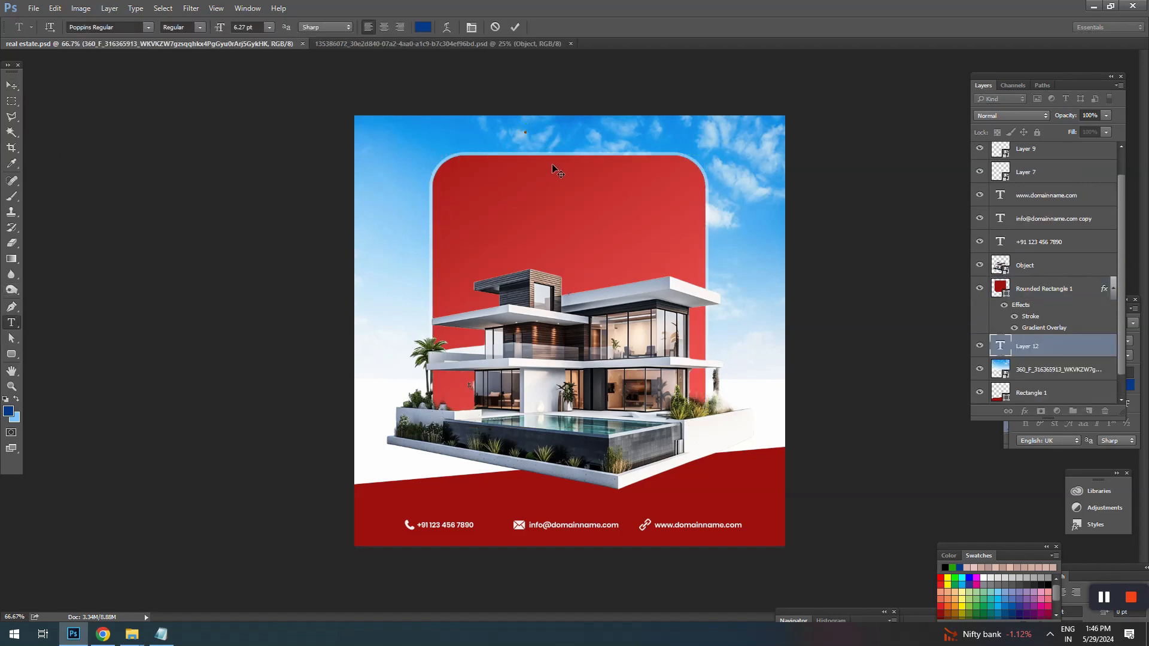
left_click(11, 86)
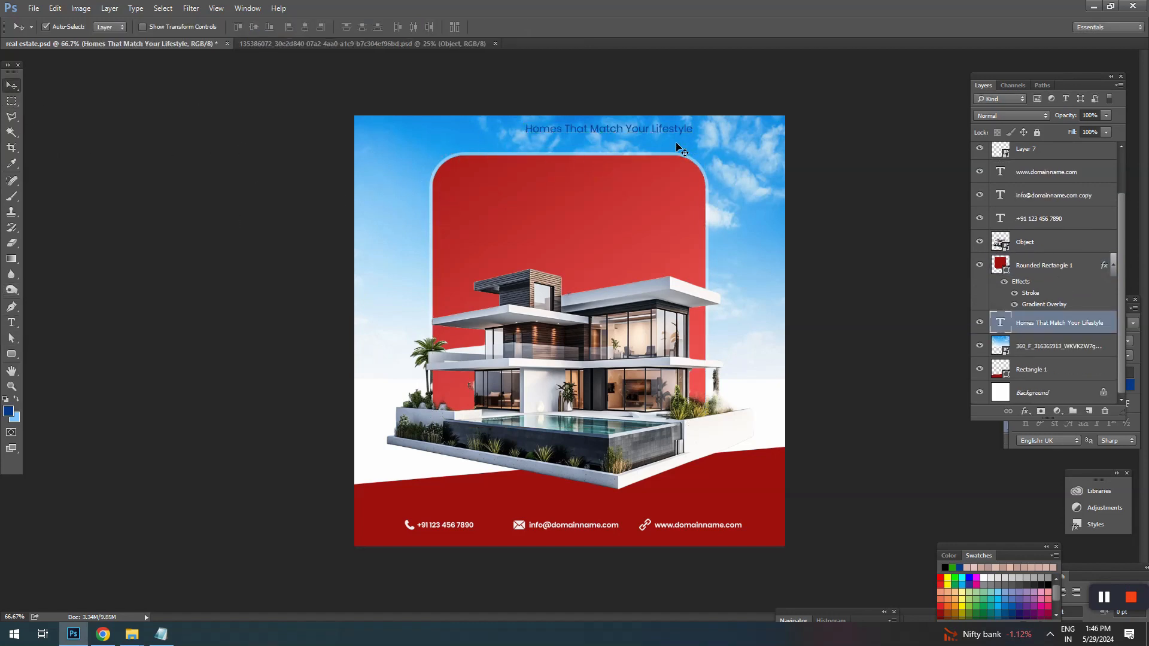
Step: Bring the headline layer in front of the rounded rectangle, place it in the rectangle's upper area and enlarge it to about 8.57 pt
left_click_drag(633, 131, 710, 179)
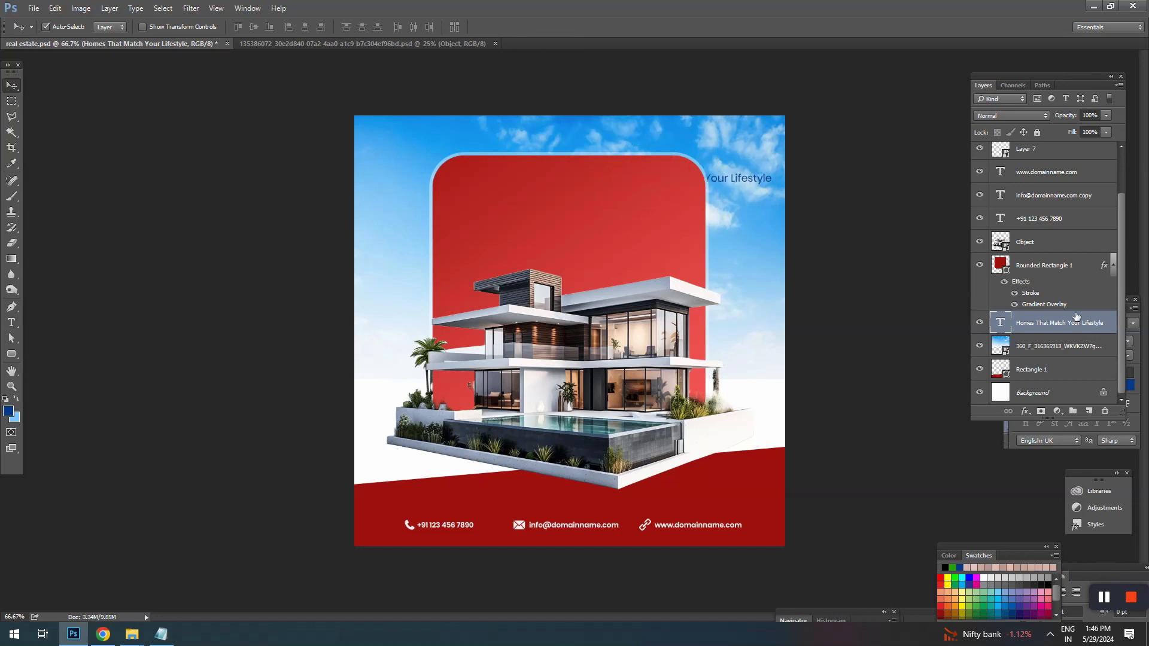
left_click_drag(1031, 323, 1025, 254)
left_click_drag(745, 178, 648, 191)
key("ctrl+t")
key("Return")
Step: Break the headline onto a second line after "Homes" and set that word in Poppins Black
key("t")
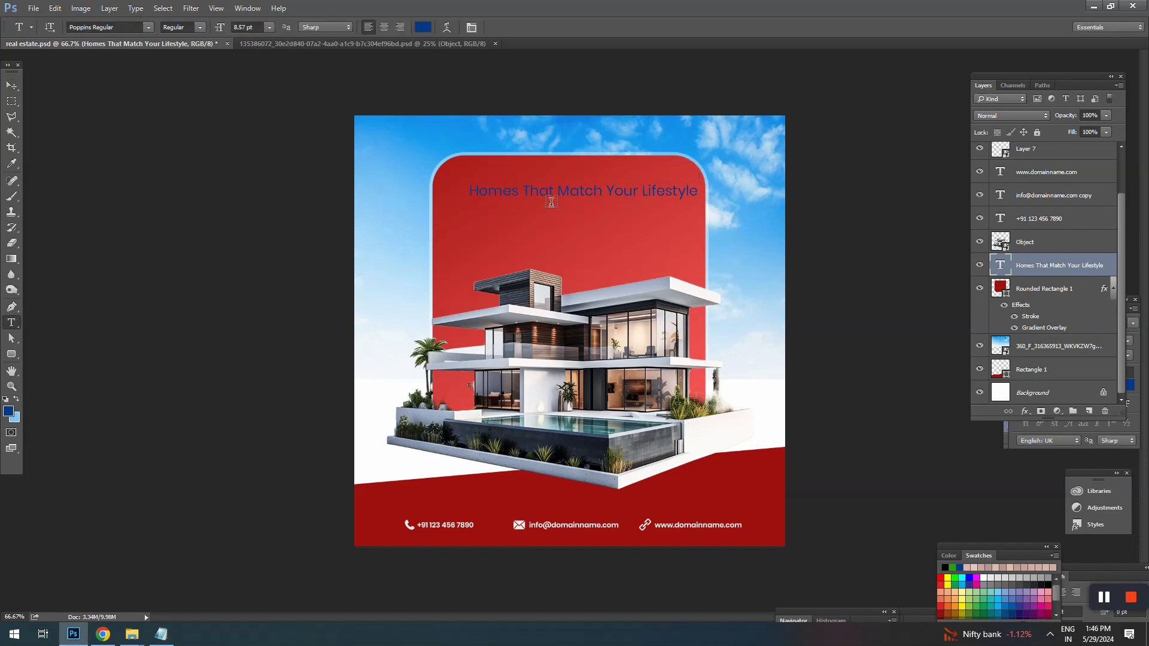
left_click(524, 193)
key("Return")
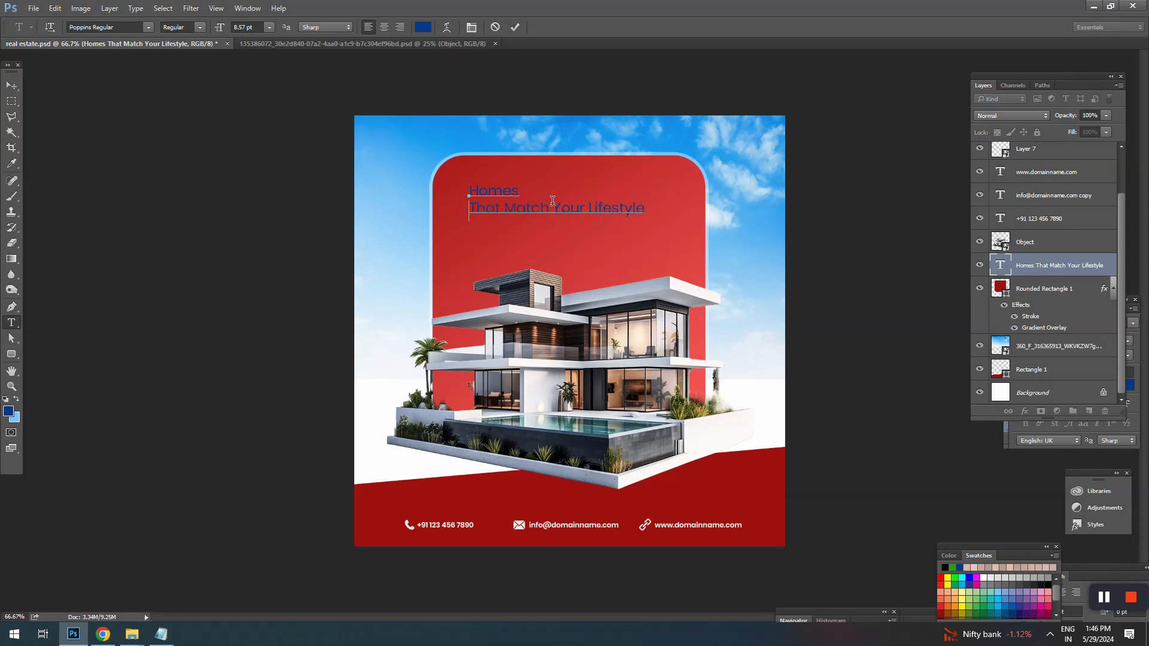
left_click_drag(471, 189, 579, 180)
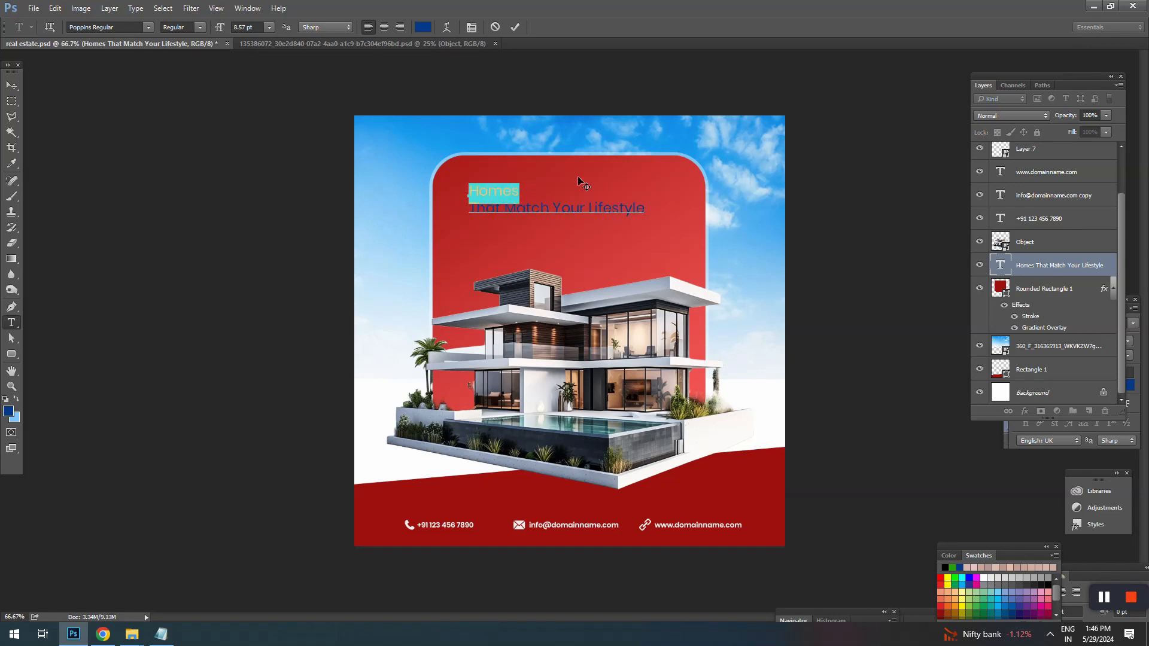
left_click(199, 27)
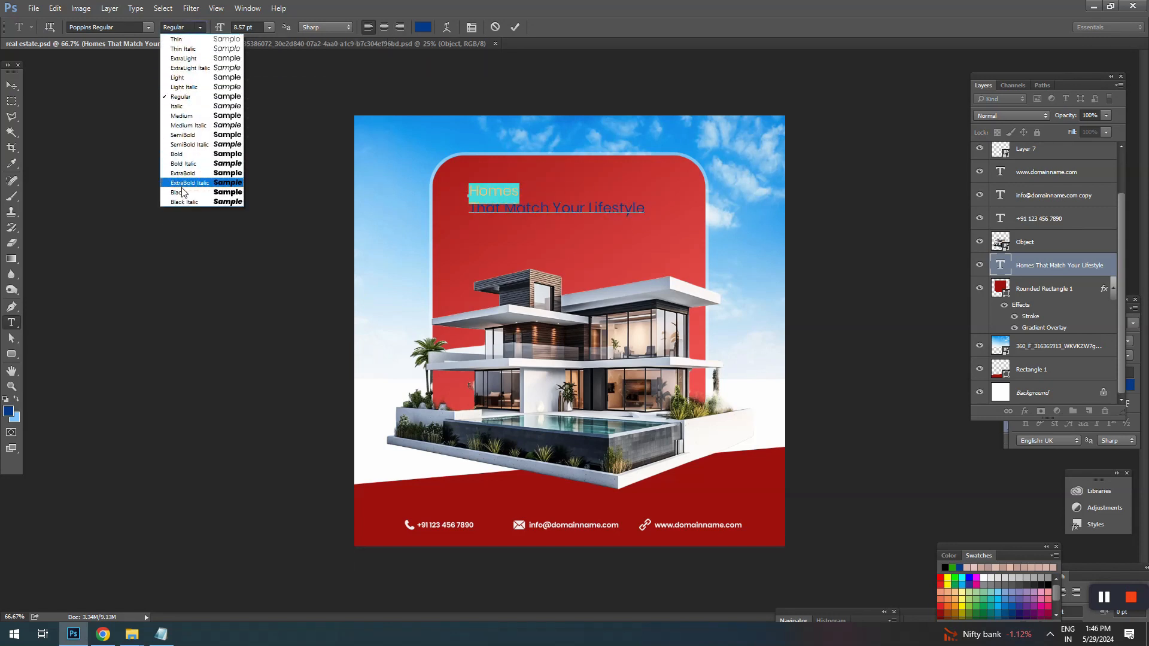
left_click(182, 198)
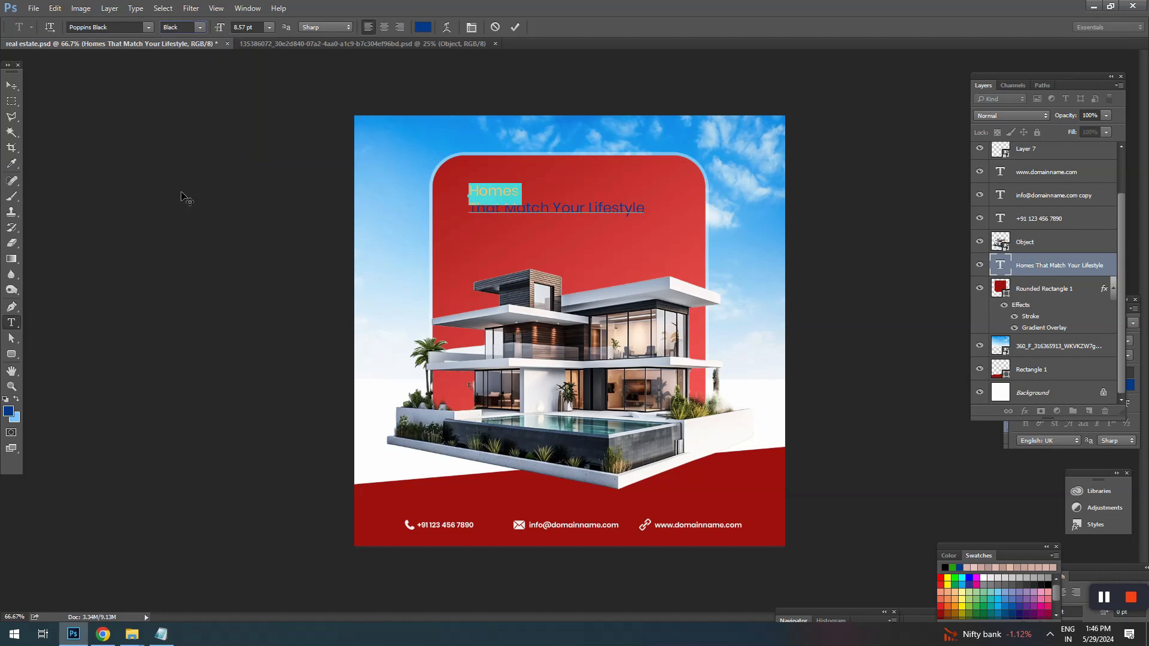
Step: Centre-align both headline lines and move the text to the middle of the rounded rectangle's upper area
left_click(388, 27)
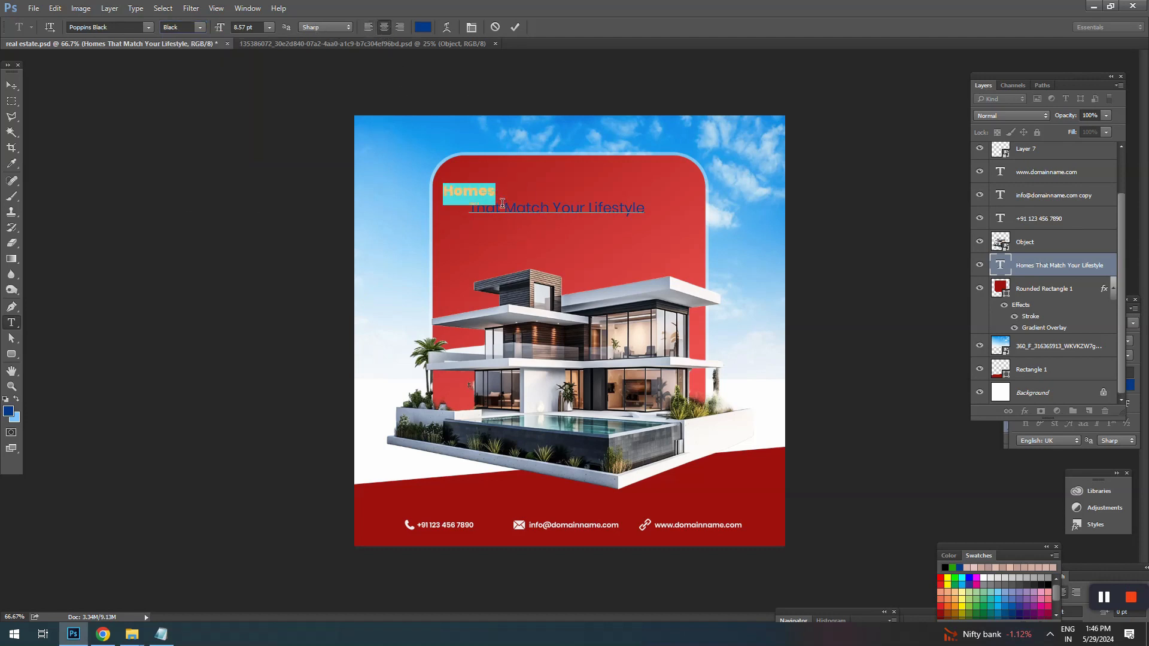
key("ctrl+a")
left_click(386, 26)
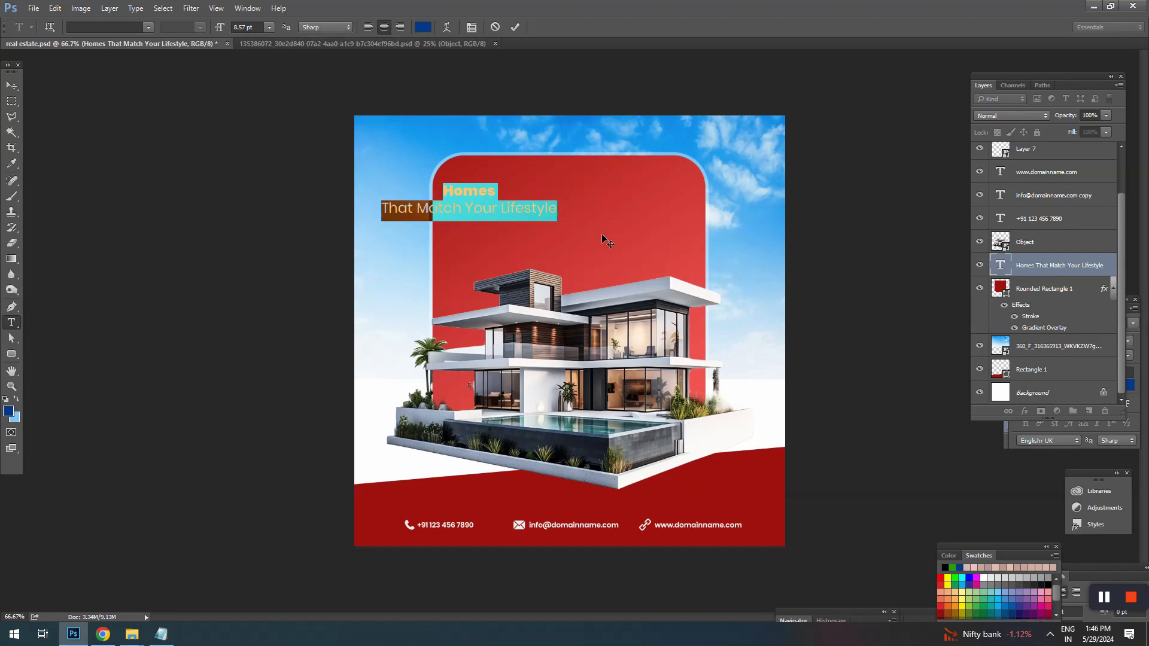
left_click_drag(696, 255, 795, 254)
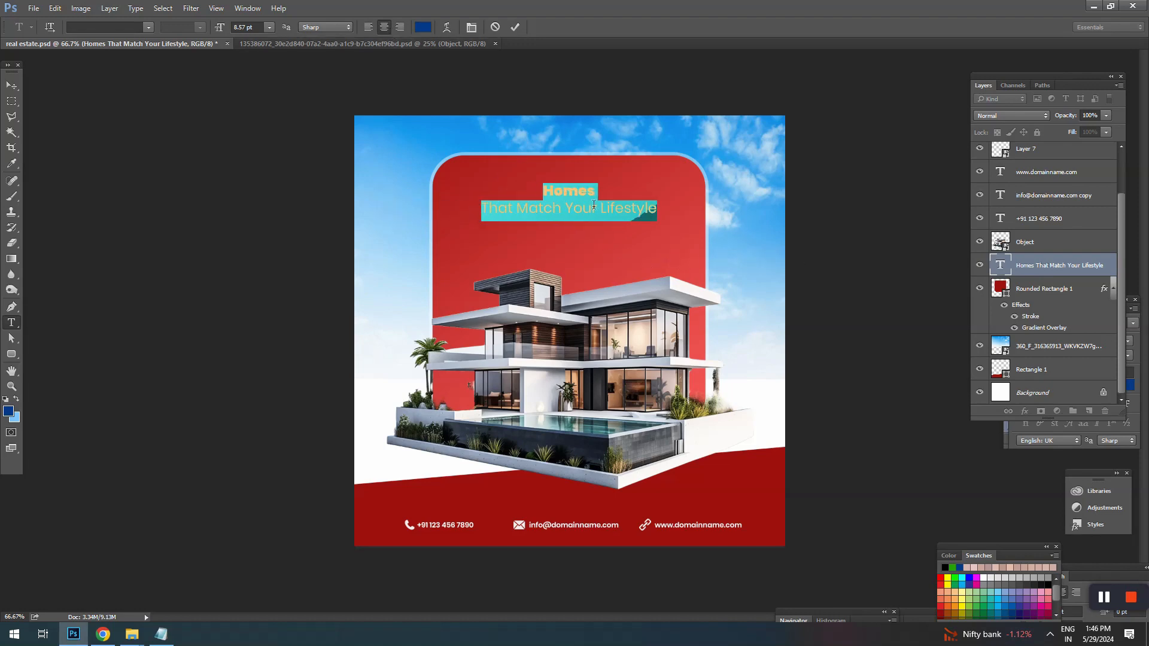
Step: Set the text colour of the word "Homes" to white ffffff
left_click_drag(651, 192, 518, 180)
left_click(421, 27)
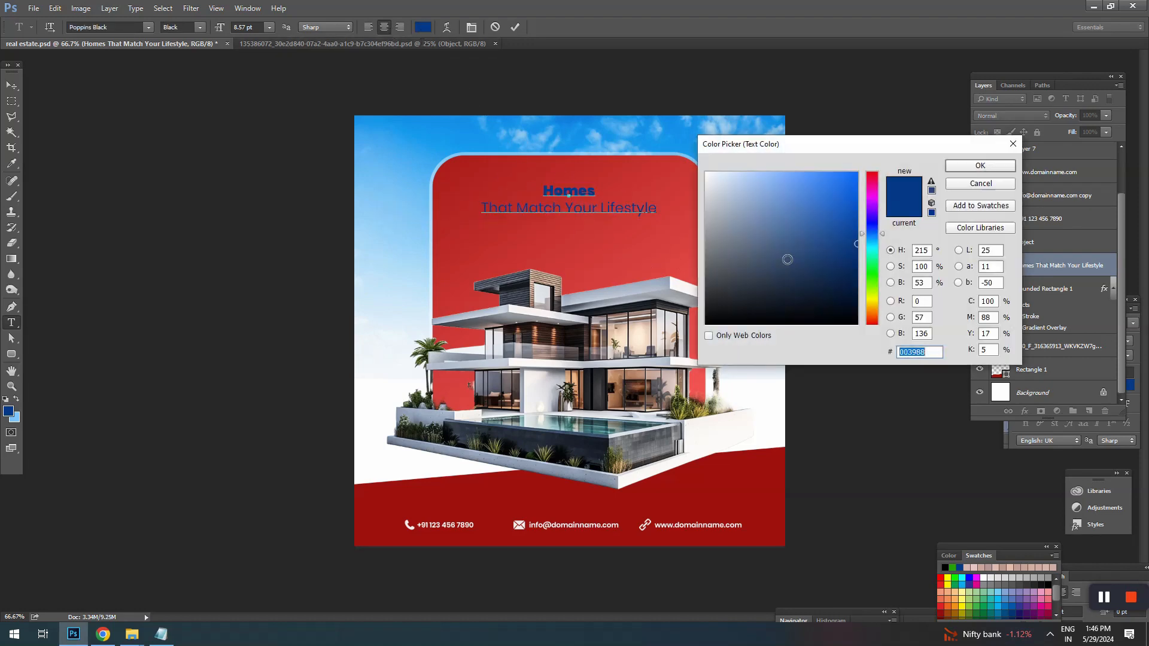
type("ffffff")
left_click(980, 166)
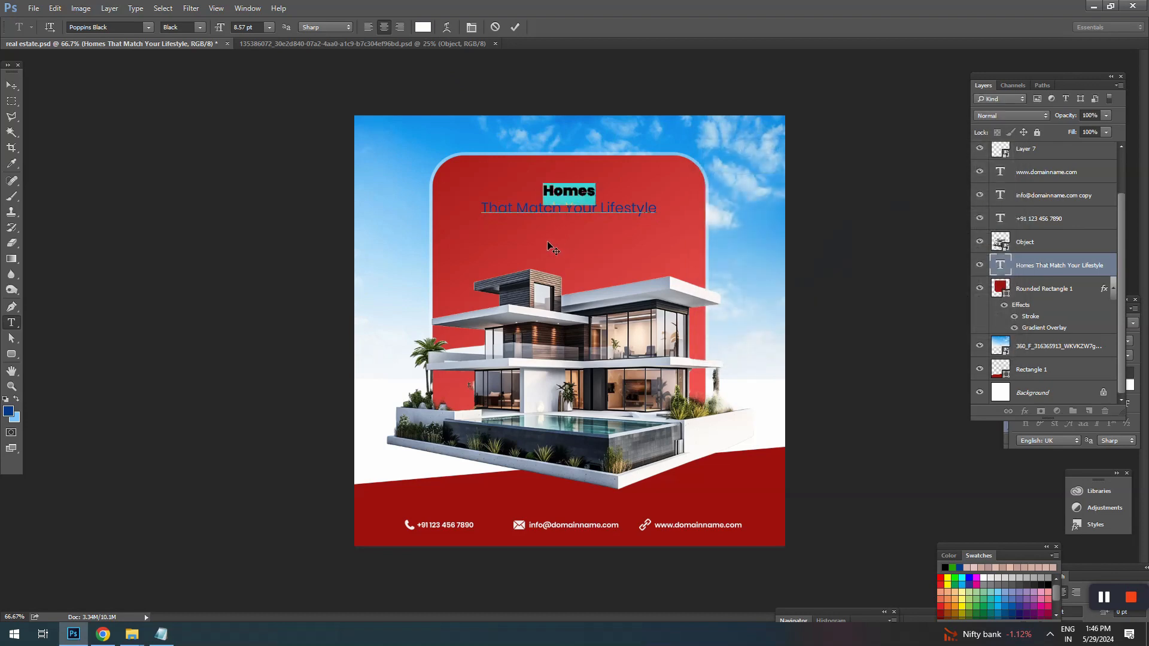
Step: Set the text colour of the line "That Match Your Lifestyle" to light grey ebebeb
left_click_drag(482, 209, 678, 206)
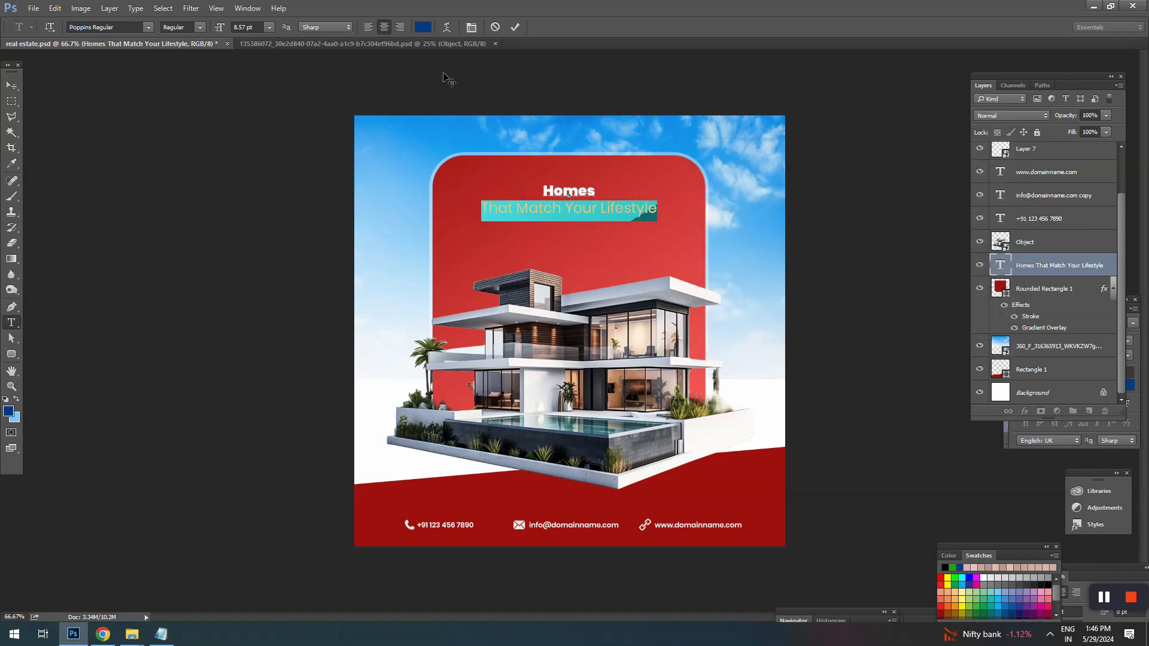
left_click(422, 27)
type("ebebeb")
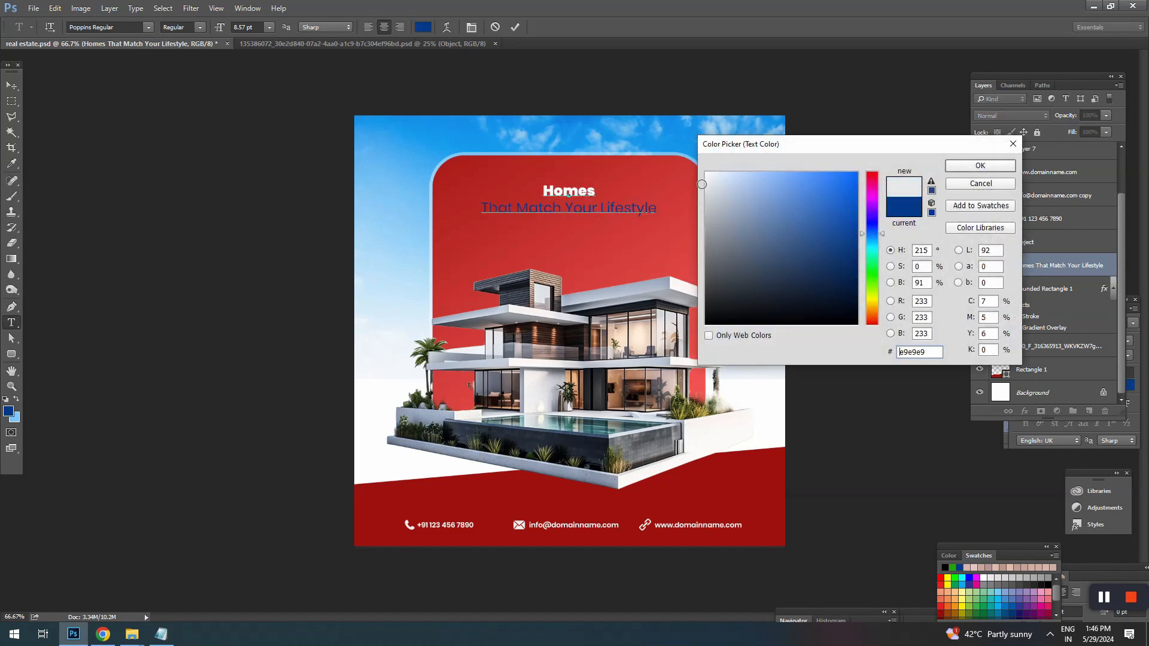
left_click(967, 166)
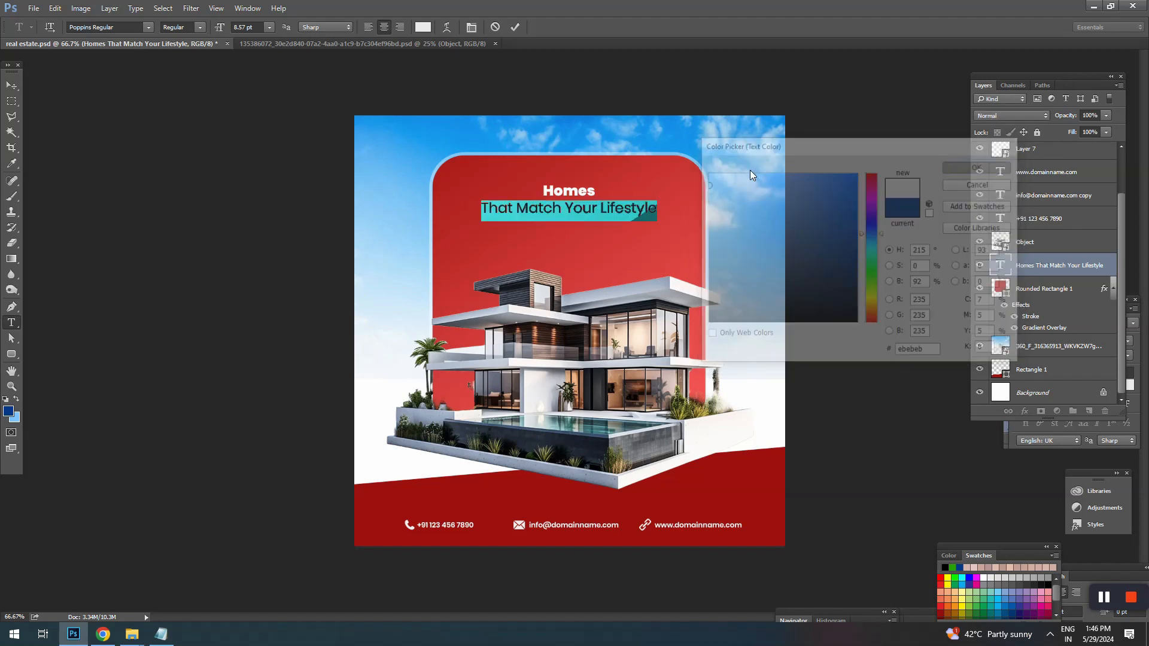
double_click(558, 190)
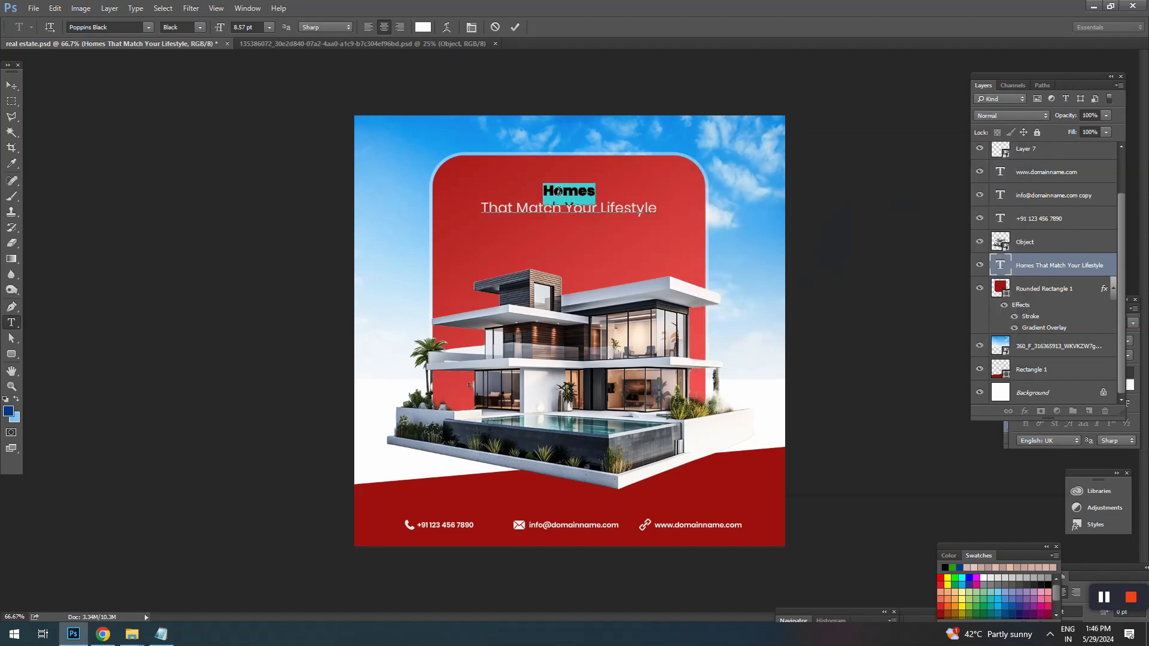
left_click(609, 193)
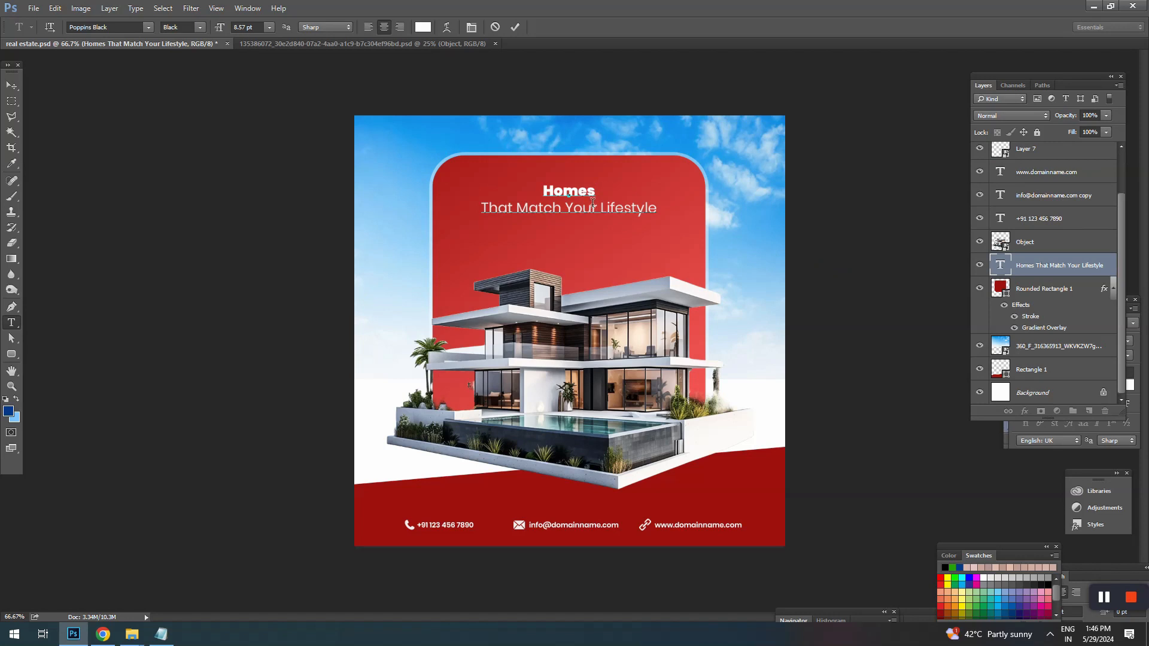
Step: Set the font size of the headline word "Homes" to 22 pt
double_click(570, 188)
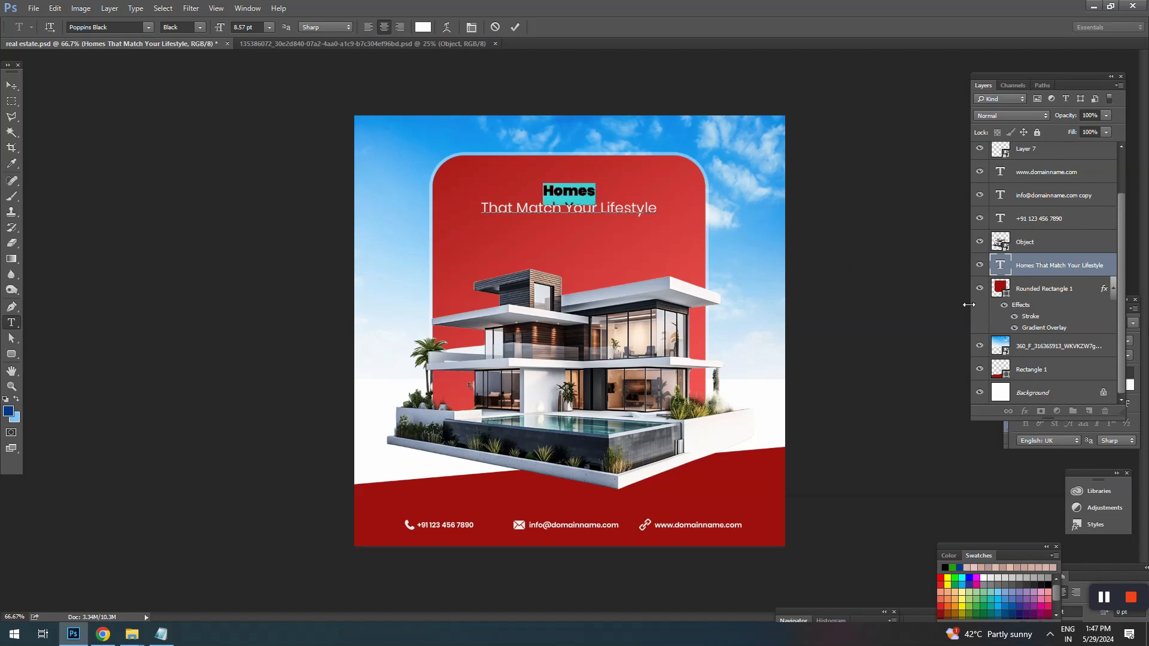
key("ctrl+t")
left_click_drag(1084, 305, 902, 52)
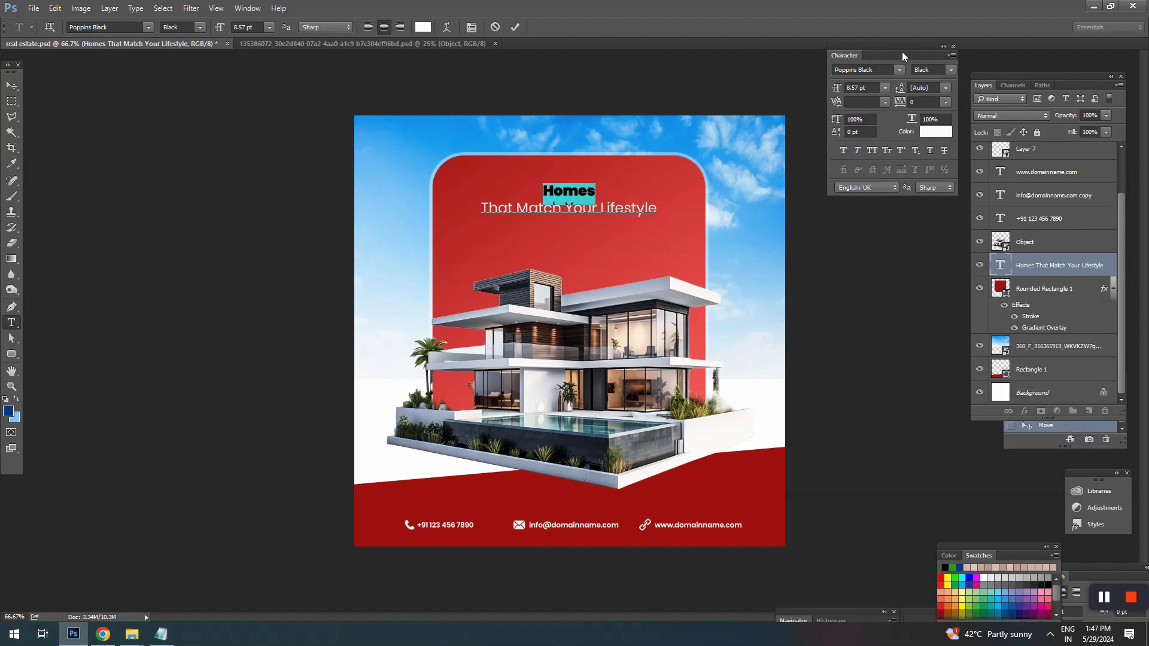
left_click(860, 88)
scroll(860, 88, "up", 12)
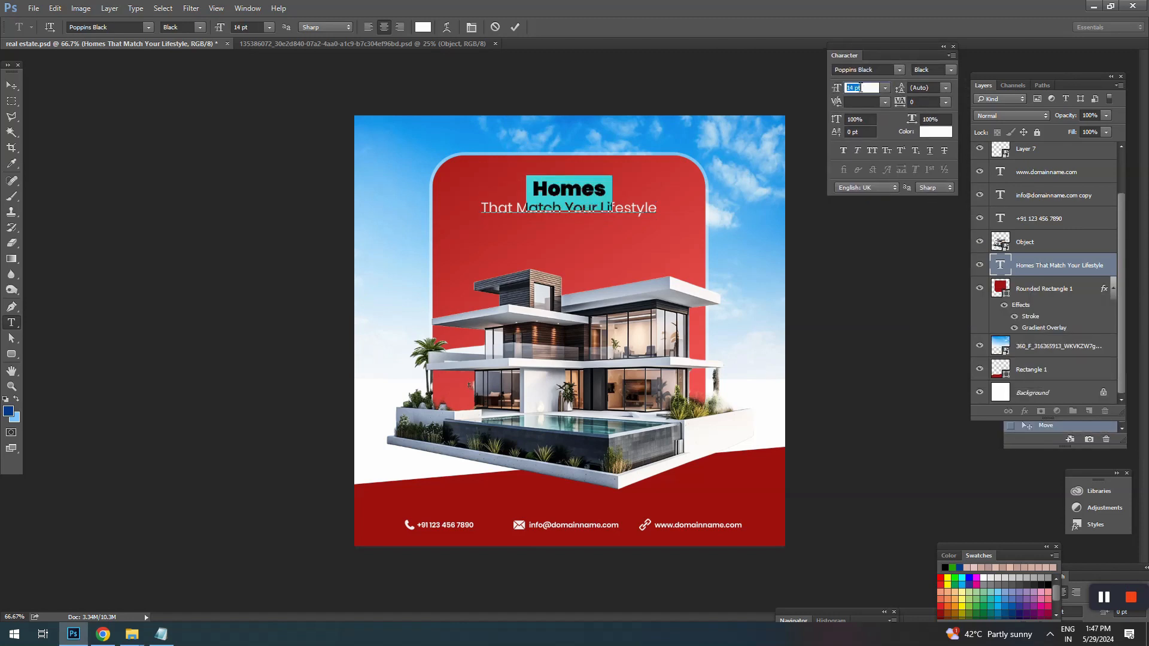
scroll(857, 88, "up", 4)
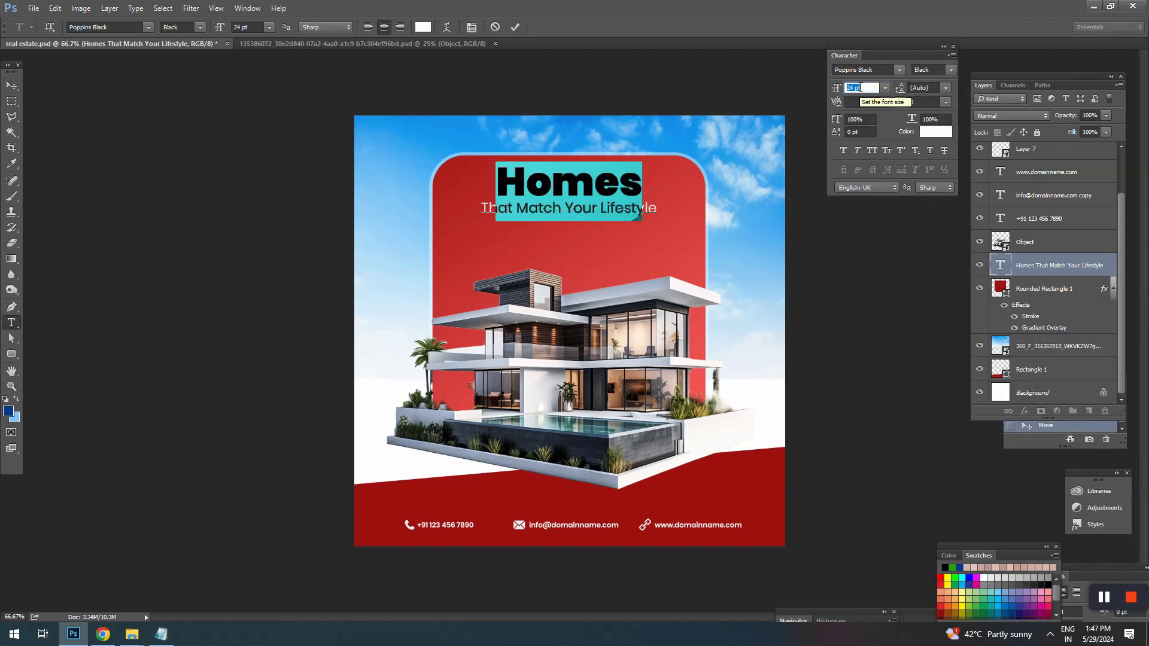
scroll(856, 88, "down", 3)
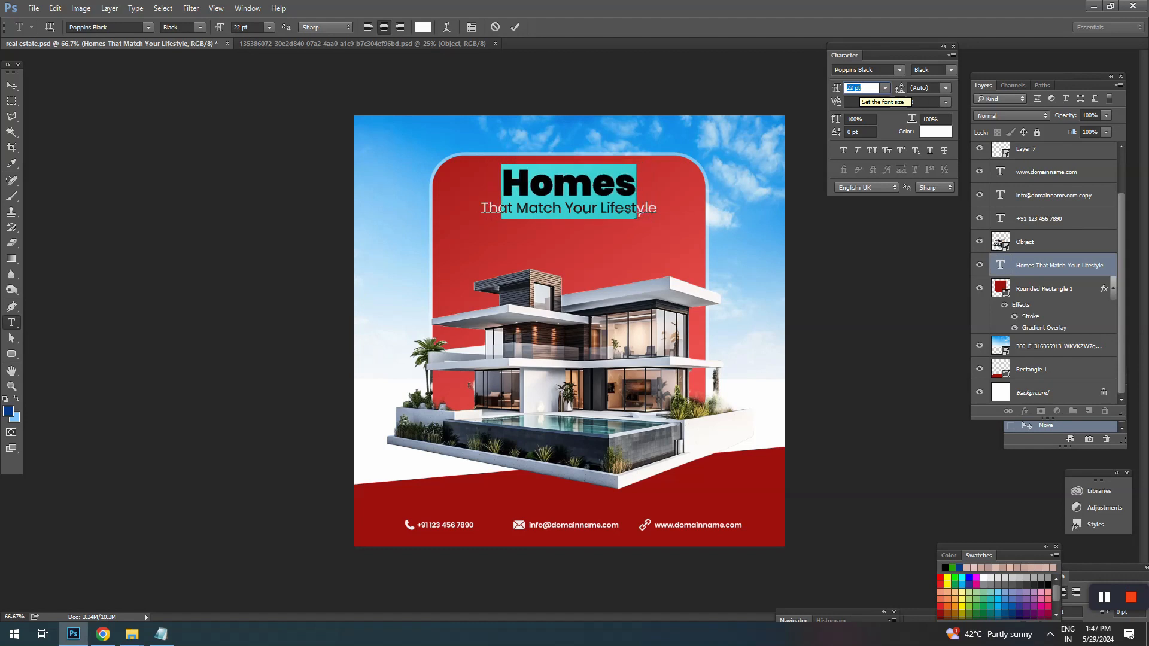
Step: Change the word "Homes" to Poppins Bold and set it in all caps
left_click(553, 187)
left_click_drag(498, 182, 636, 185)
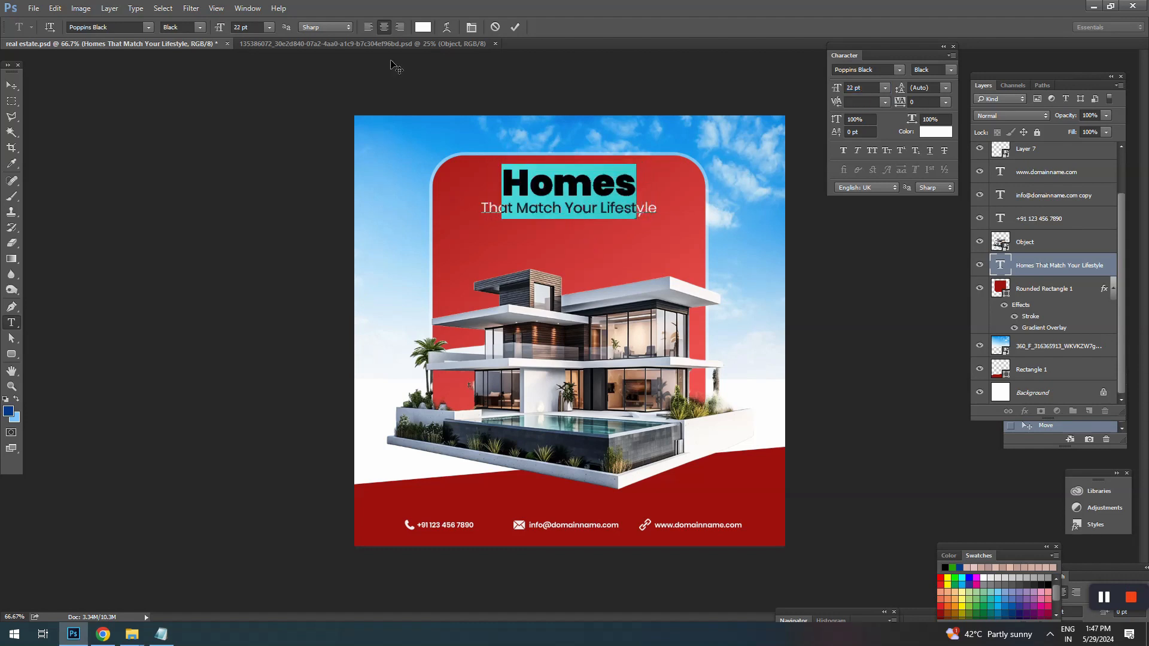
left_click(202, 27)
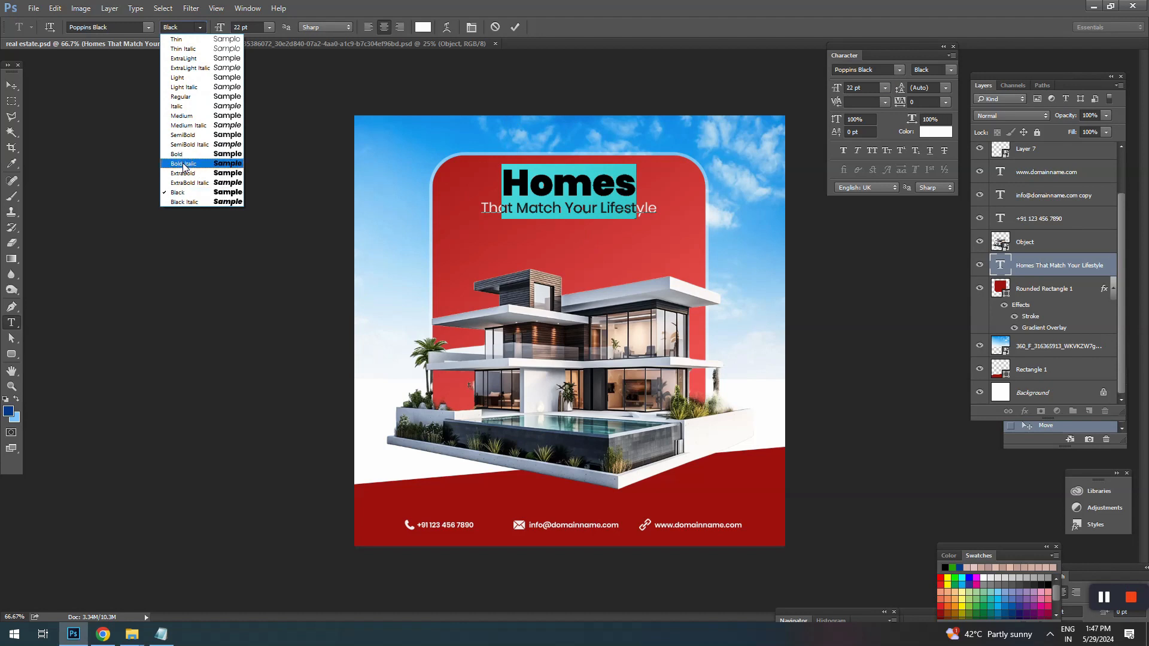
left_click(186, 175)
left_click(202, 27)
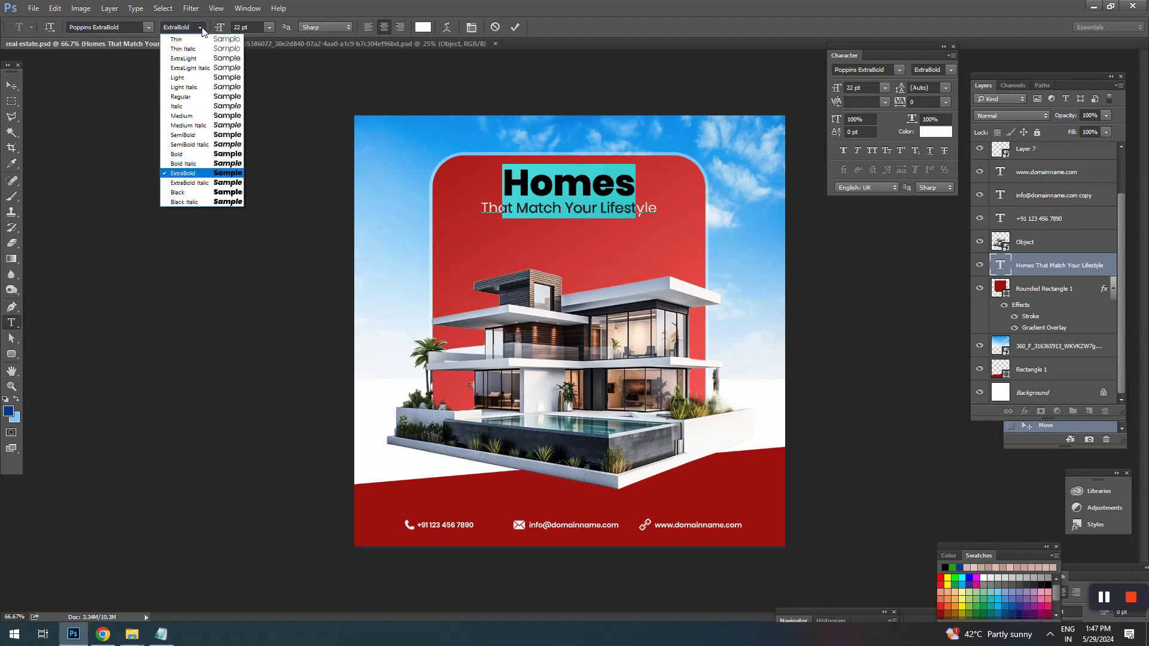
left_click(180, 156)
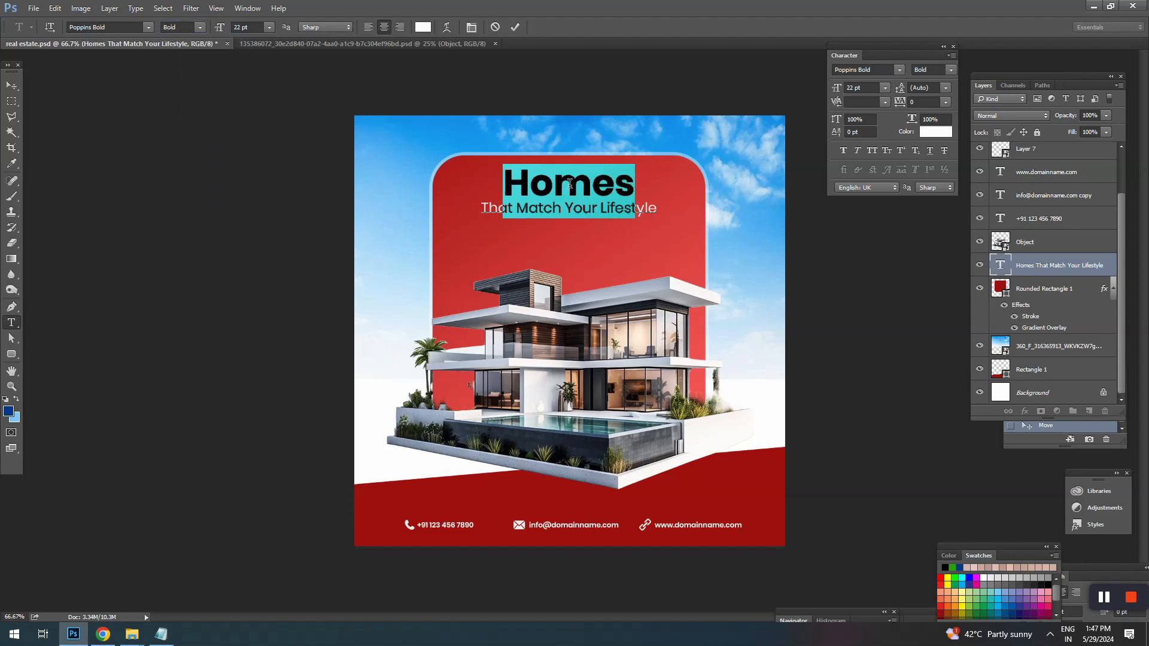
left_click(871, 150)
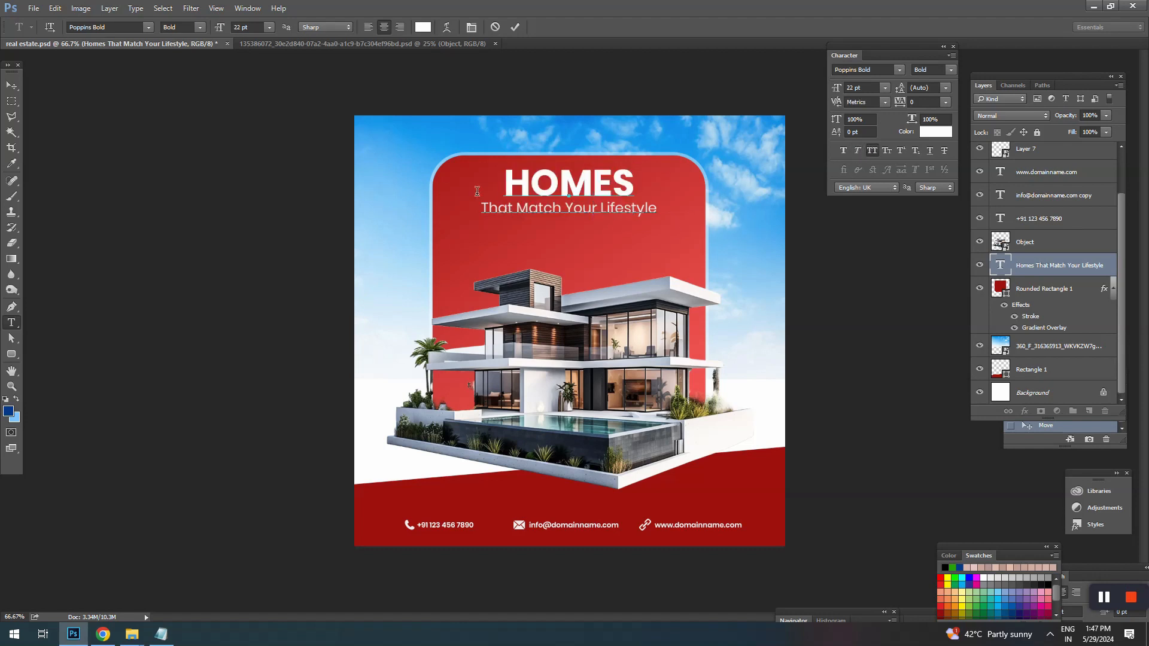
Step: Move the headline text slightly down within the rounded rectangle and save the document
left_click(12, 85)
left_click_drag(573, 191, 578, 202)
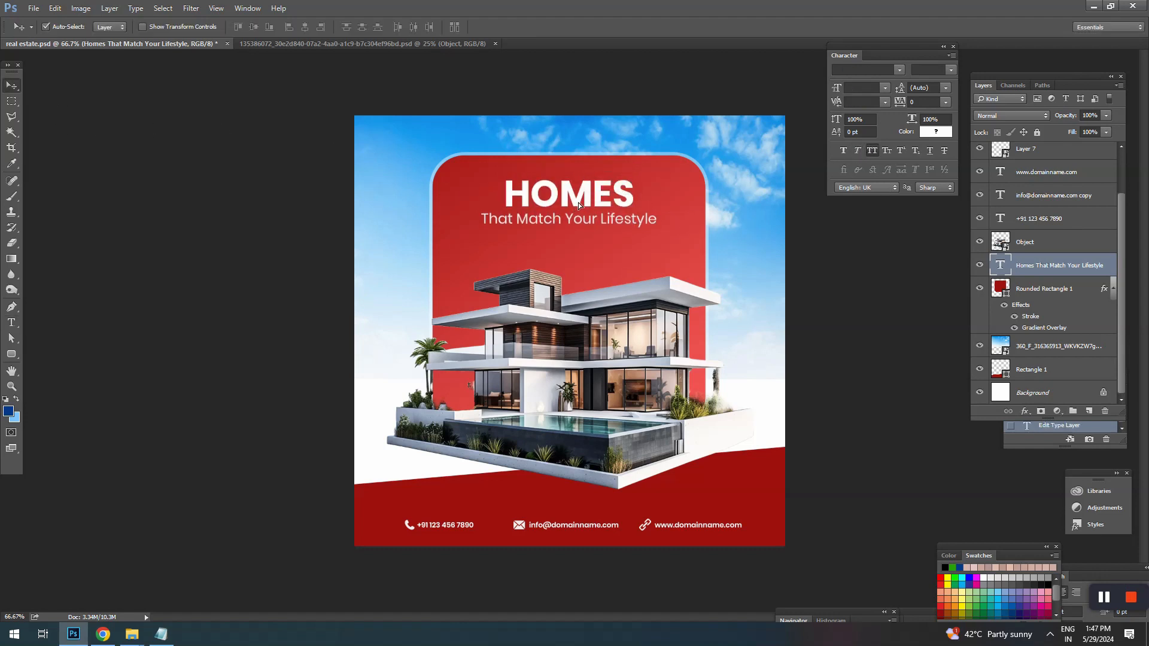
key("ctrl+s")
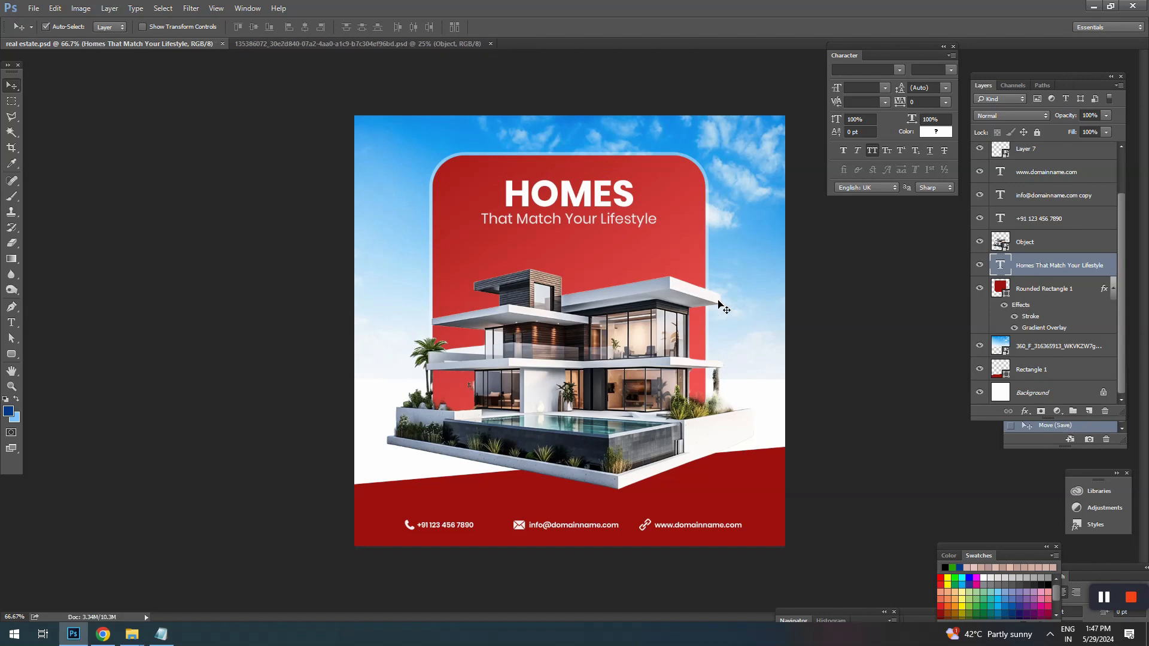
Step: Set the leading of both headline lines to 11 pt
key("t")
left_click(579, 203)
key("ctrl+a")
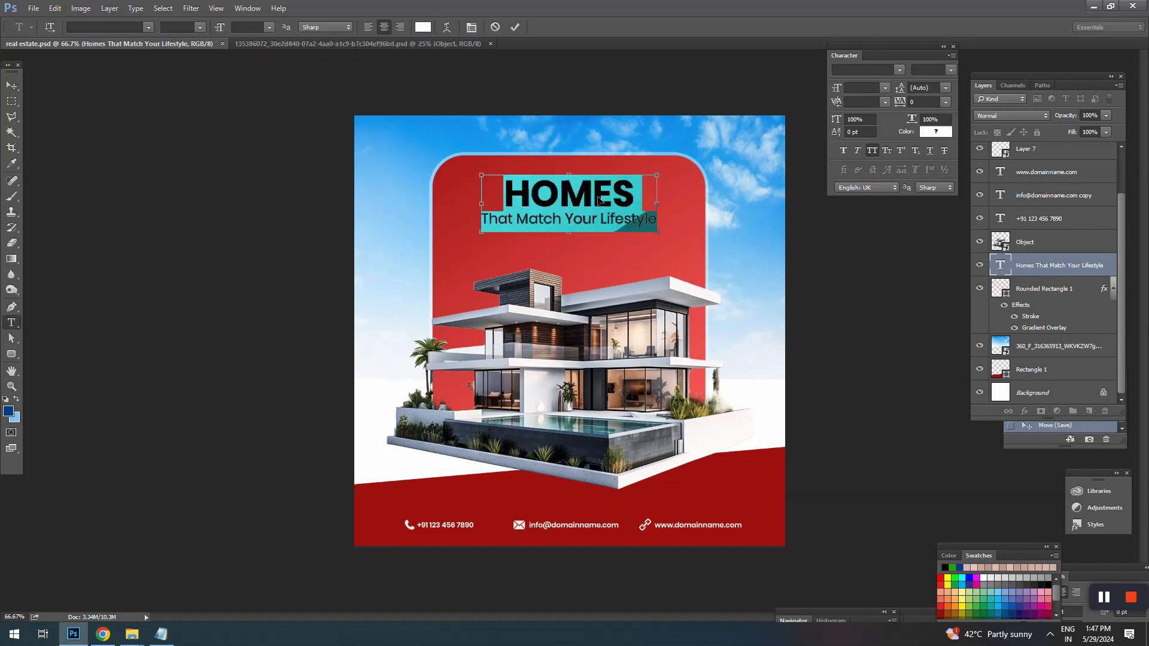
key("ctrl+t")
key("ctrl+t")
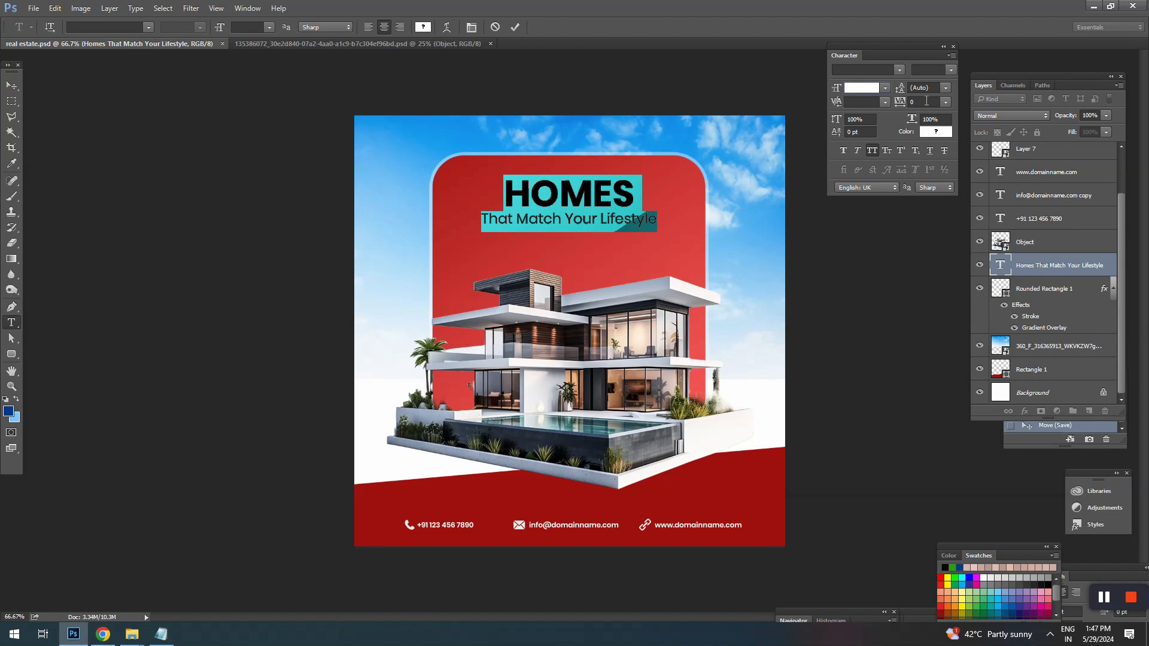
left_click(923, 88)
type("7")
key("Return")
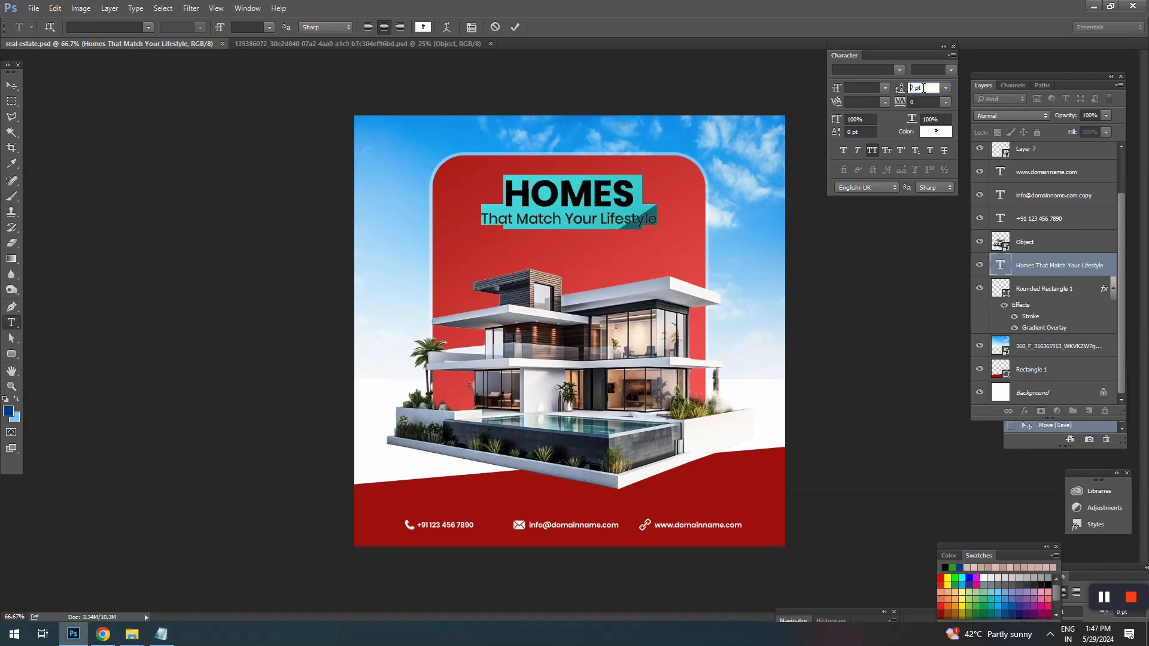
key("Up")
key("Up")
key("Up")
key("Up")
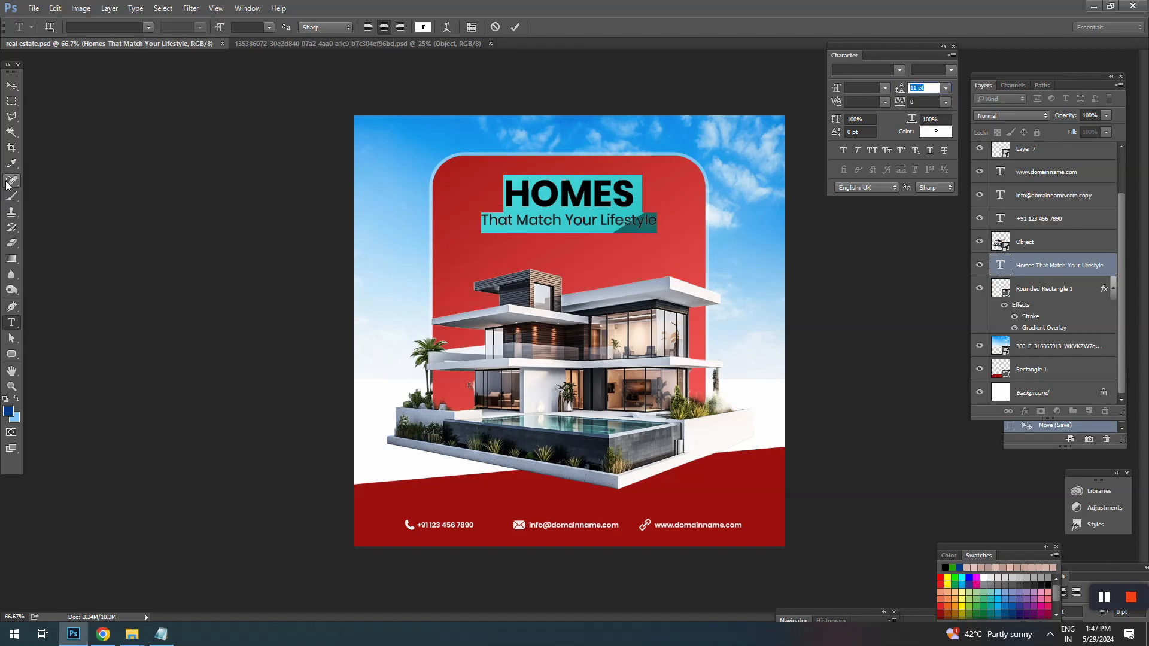
left_click(14, 87)
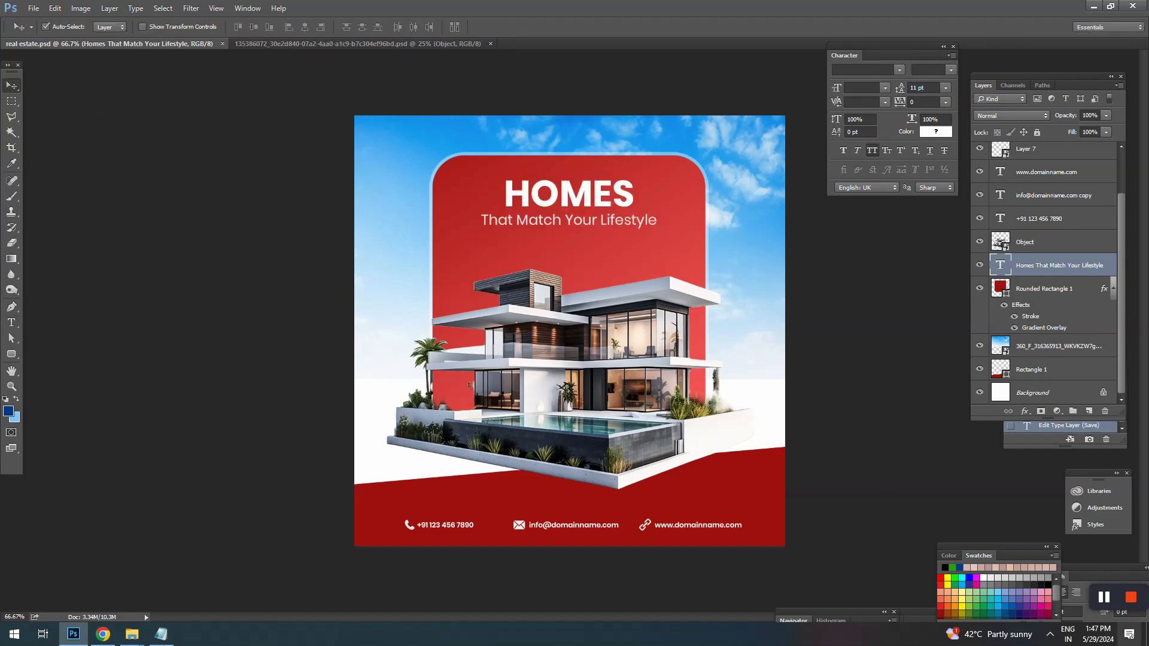
Step: Lock the sky image layer and add a new empty layer directly above it
left_click(1104, 598)
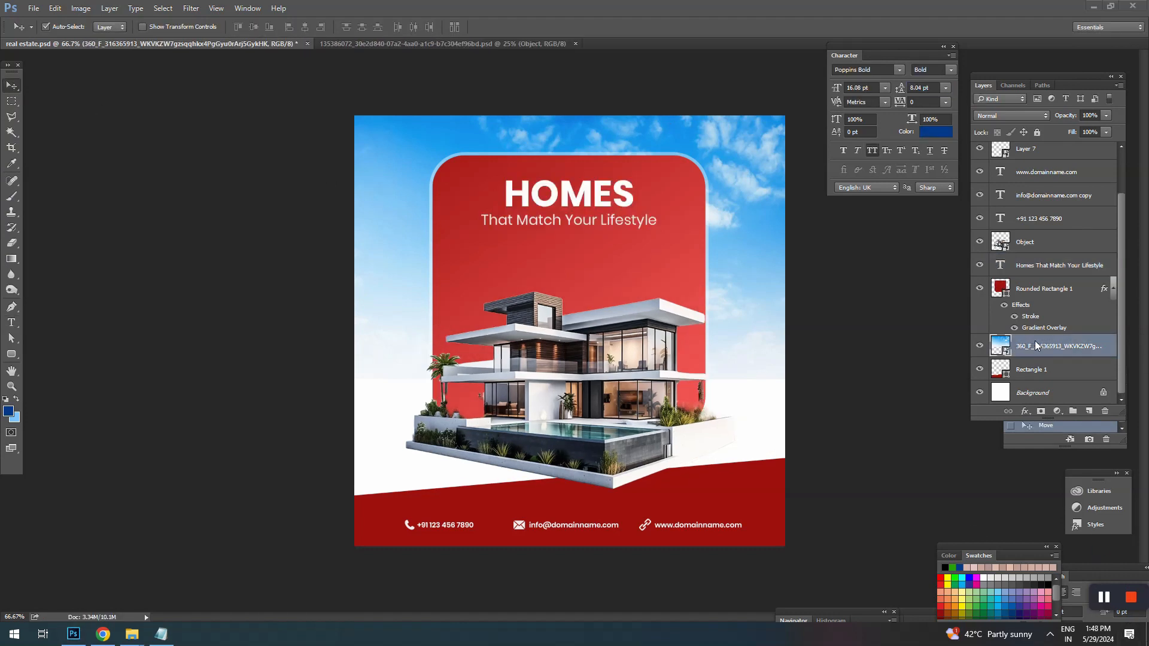
left_click(1044, 353)
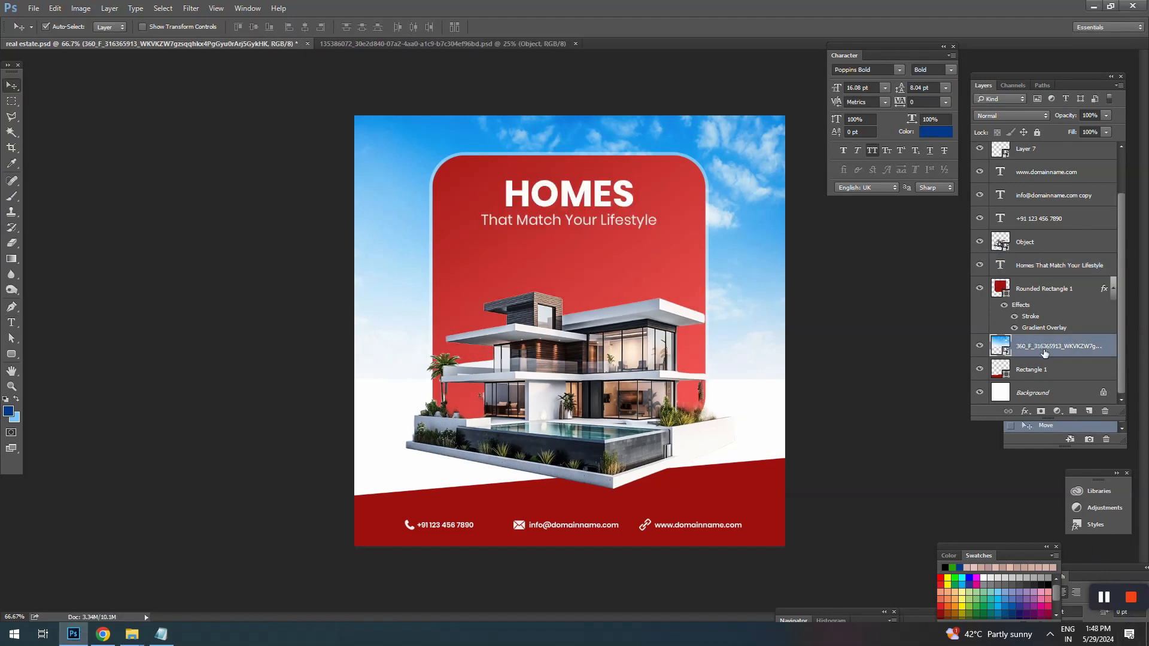
left_click(1037, 133)
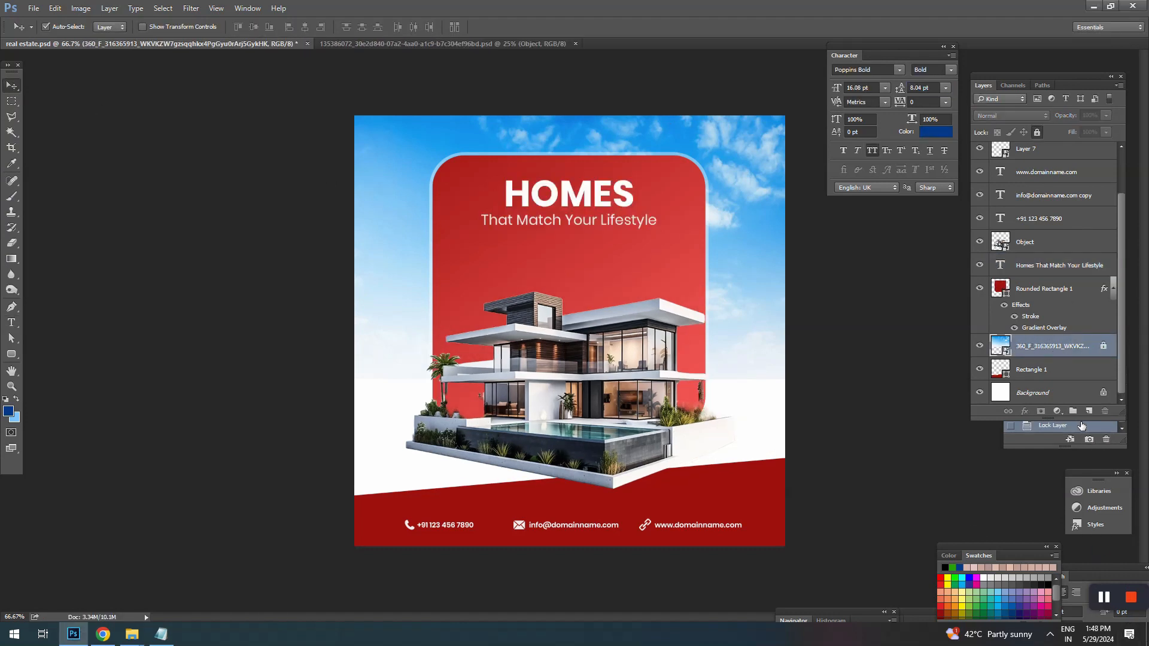
left_click(1088, 411)
Step: Paint light blue sampled from the sky over the white area behind the house, using a 600 px soft brush
key("b")
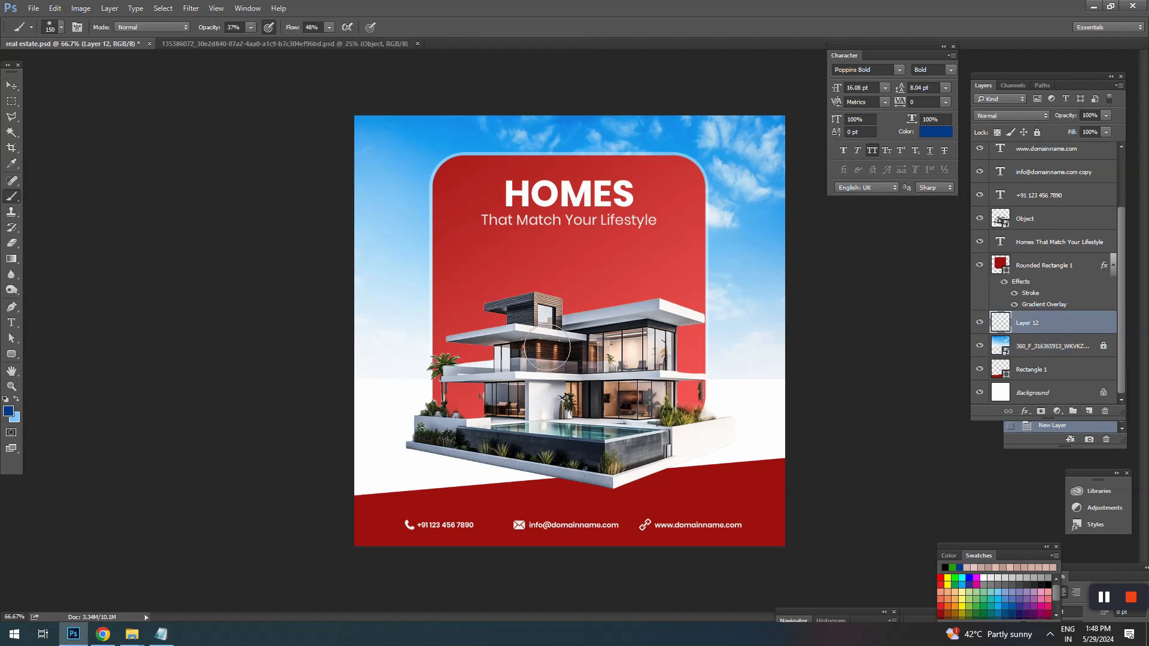
key("bracketright")
key("bracketright")
key("bracketright")
key("bracketright")
key("bracketright")
left_click(379, 273, "alt")
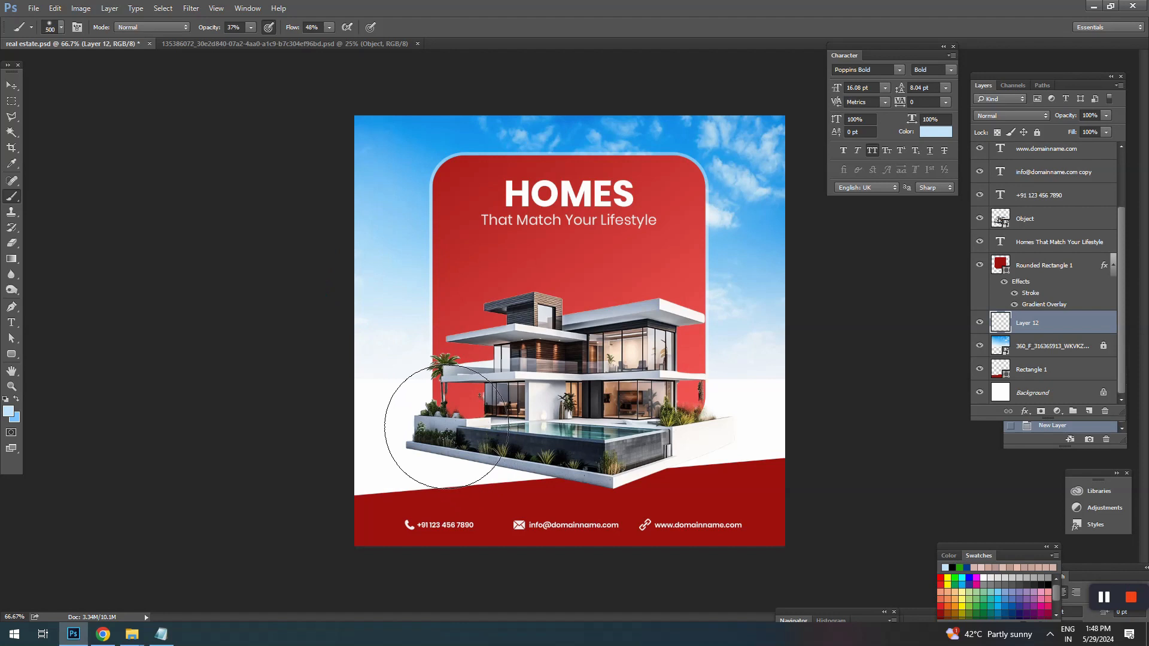
key("bracketright")
key("bracketright")
mouse_move(808, 377)
left_mouse_down()
mouse_move(703, 400)
mouse_move(584, 391)
mouse_move(676, 389)
mouse_move(641, 388)
left_mouse_up()
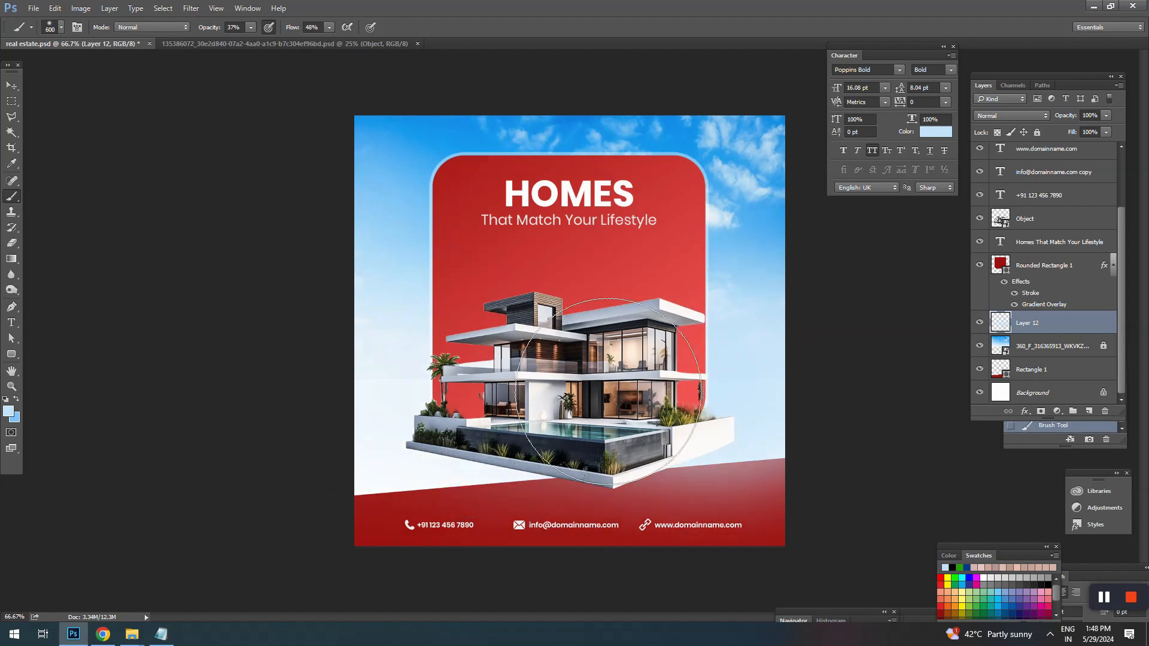
mouse_move(752, 401)
left_mouse_down()
mouse_move(340, 445)
mouse_move(747, 387)
mouse_move(345, 407)
left_mouse_up()
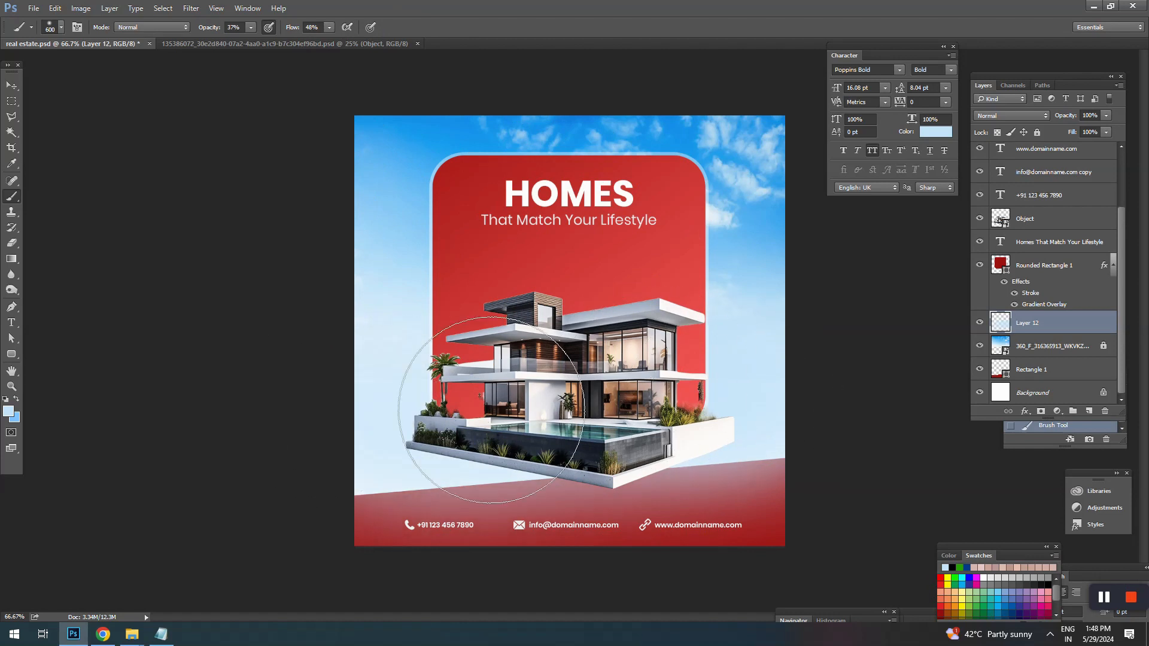
Step: Raise the brush opacity to 70% and flow to 75%, and paint across the lower sky behind the house again
left_click_drag(200, 30, 210, 33)
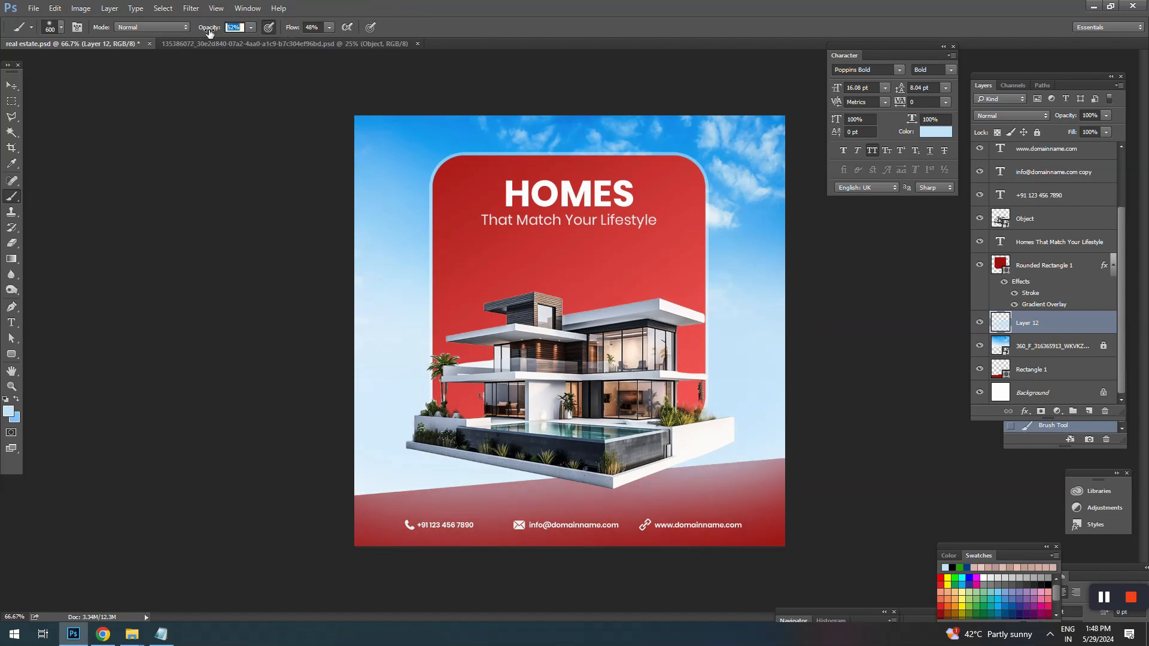
left_click_drag(288, 30, 305, 30)
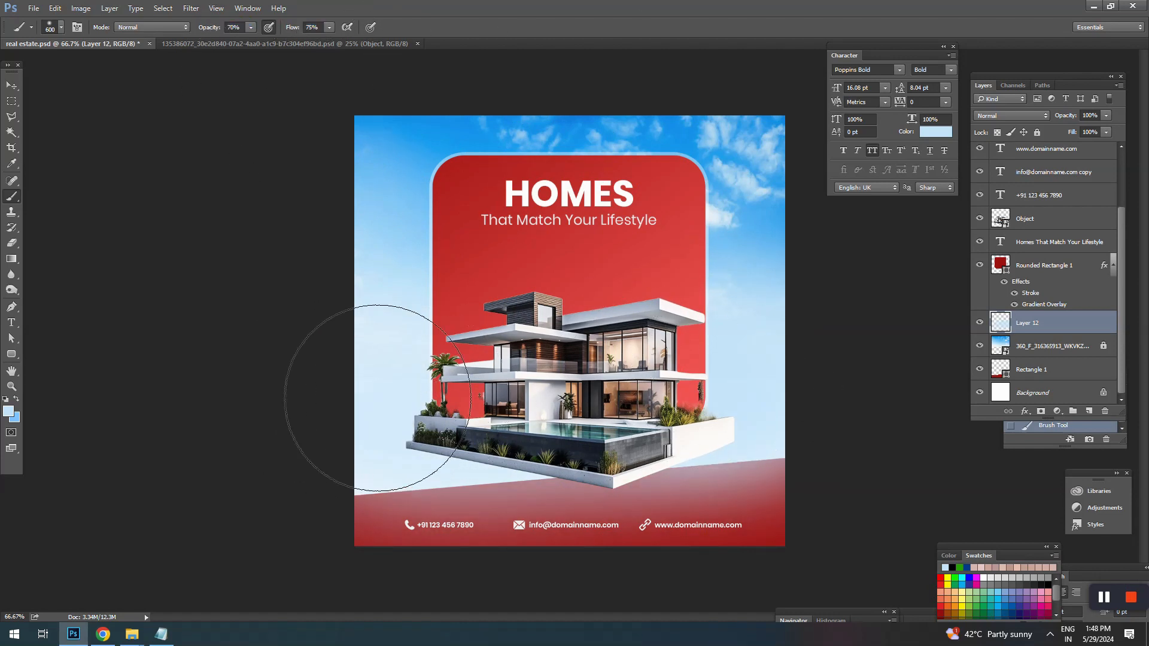
mouse_move(377, 399)
left_mouse_down()
mouse_move(798, 382)
mouse_move(763, 387)
left_mouse_up()
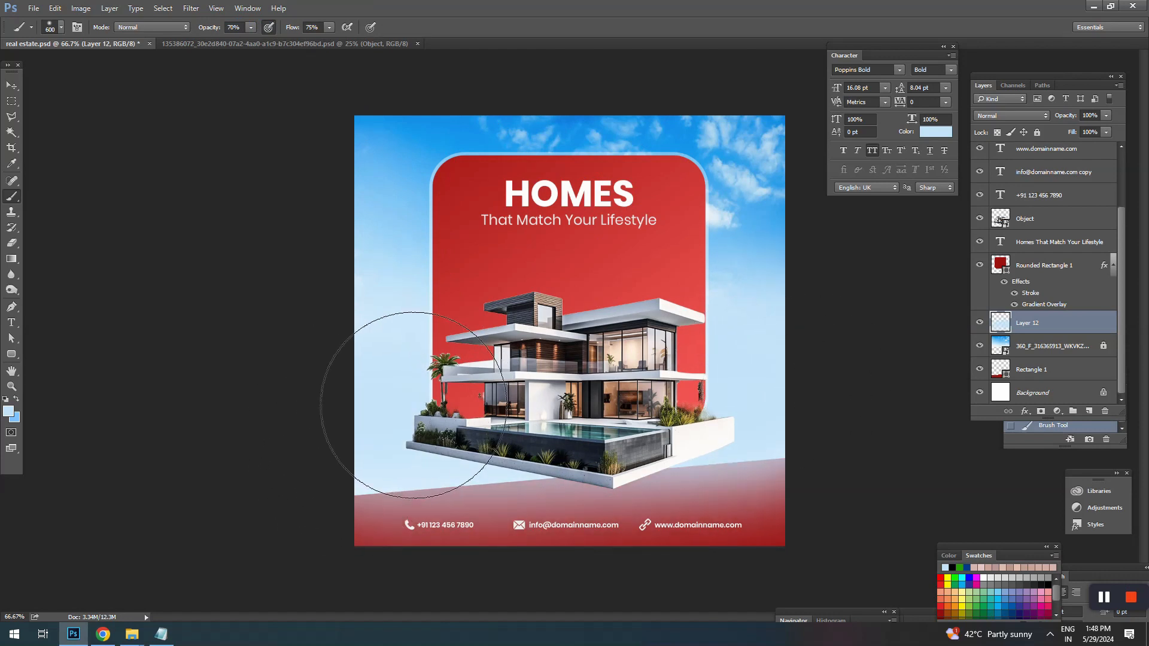
Step: Move the Rectangle 1 layer above the painted Layer 12 and save the document
left_click(12, 85)
left_click_drag(1029, 371, 1033, 310)
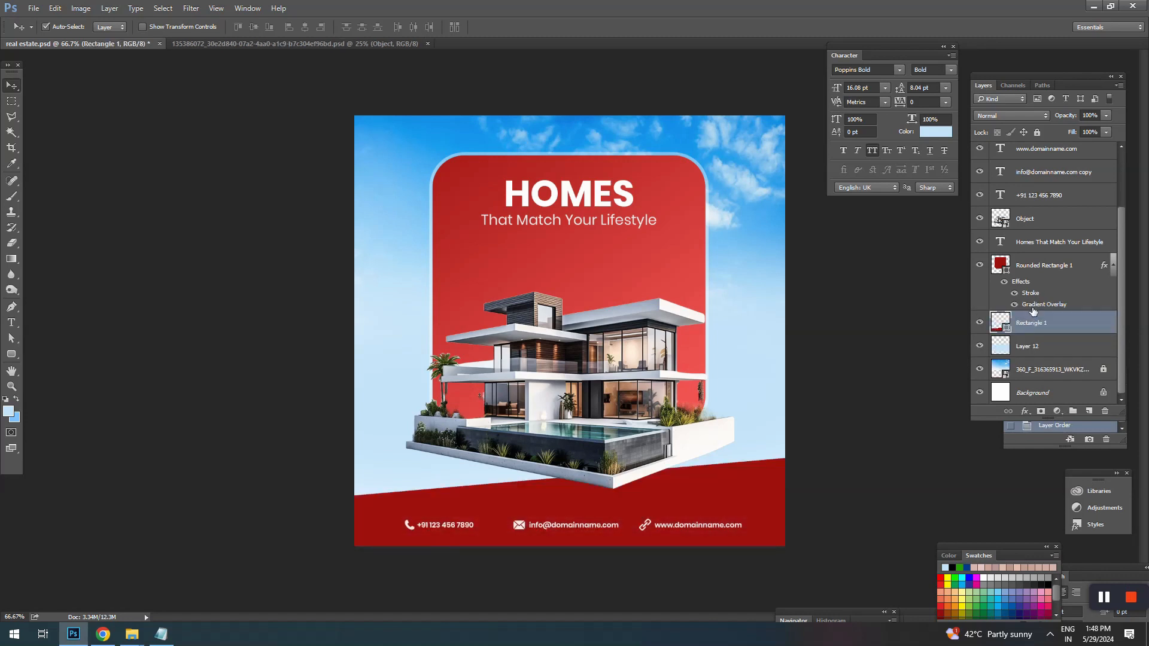
left_click(821, 377)
left_click(642, 425)
key("ctrl+s")
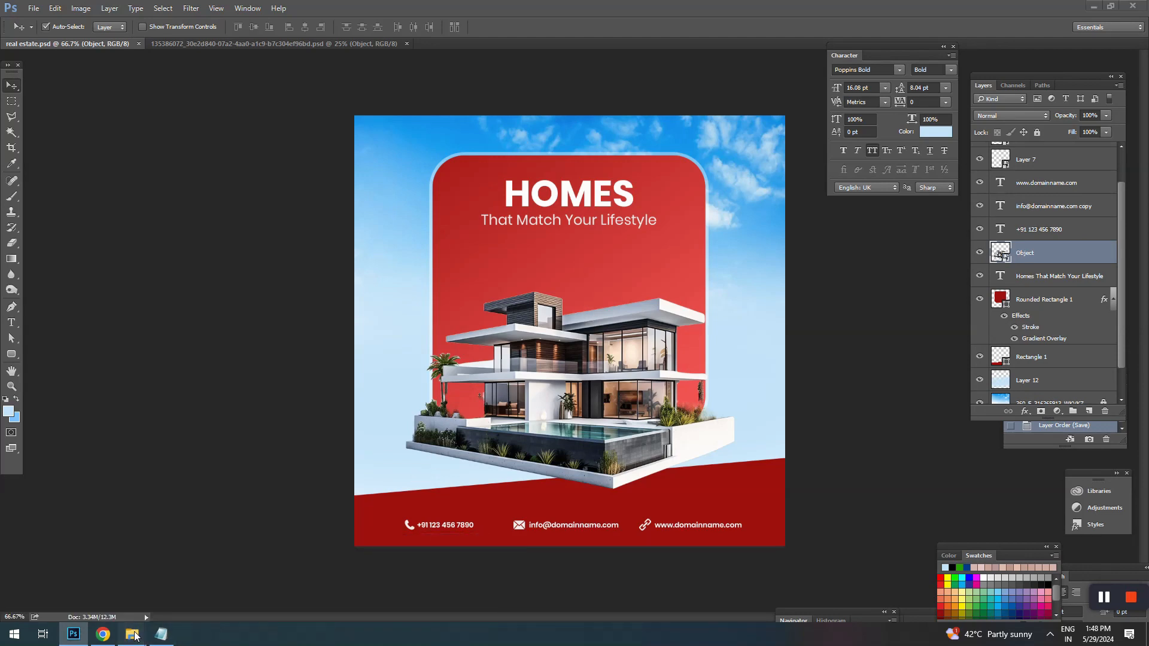
Step: Place the image 26-cloud-png-image-thumb from the home folder into the post and scale it to about 44%
mouse_move(132, 634)
left_click(422, 586)
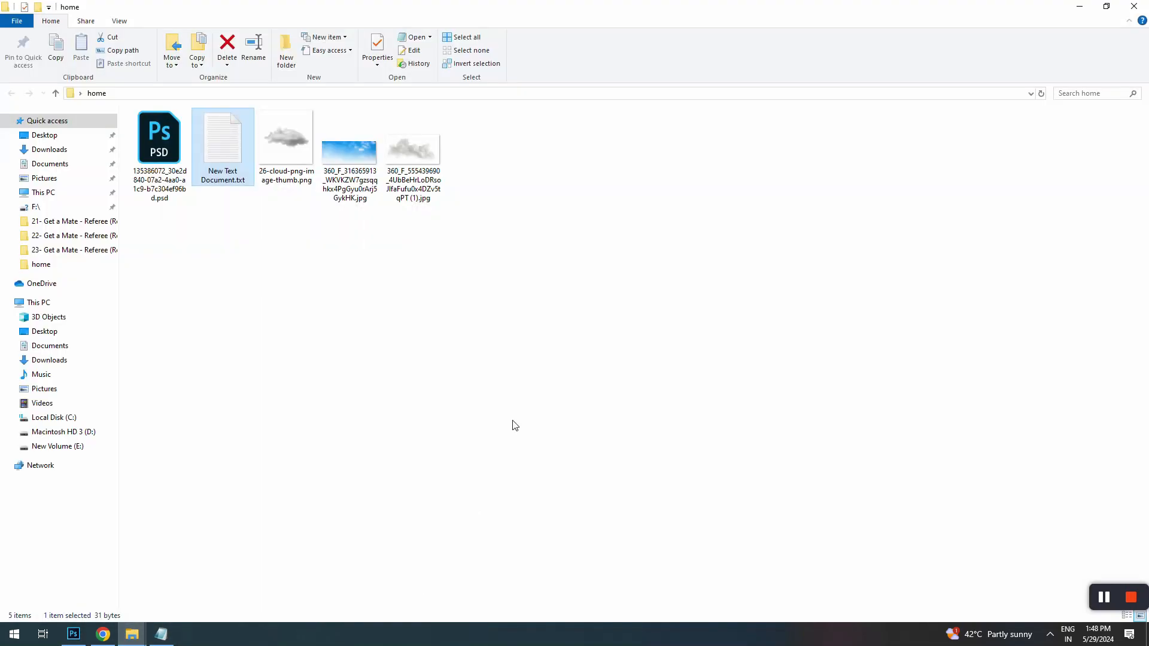
left_click(444, 264)
left_click_drag(413, 179, 595, 346)
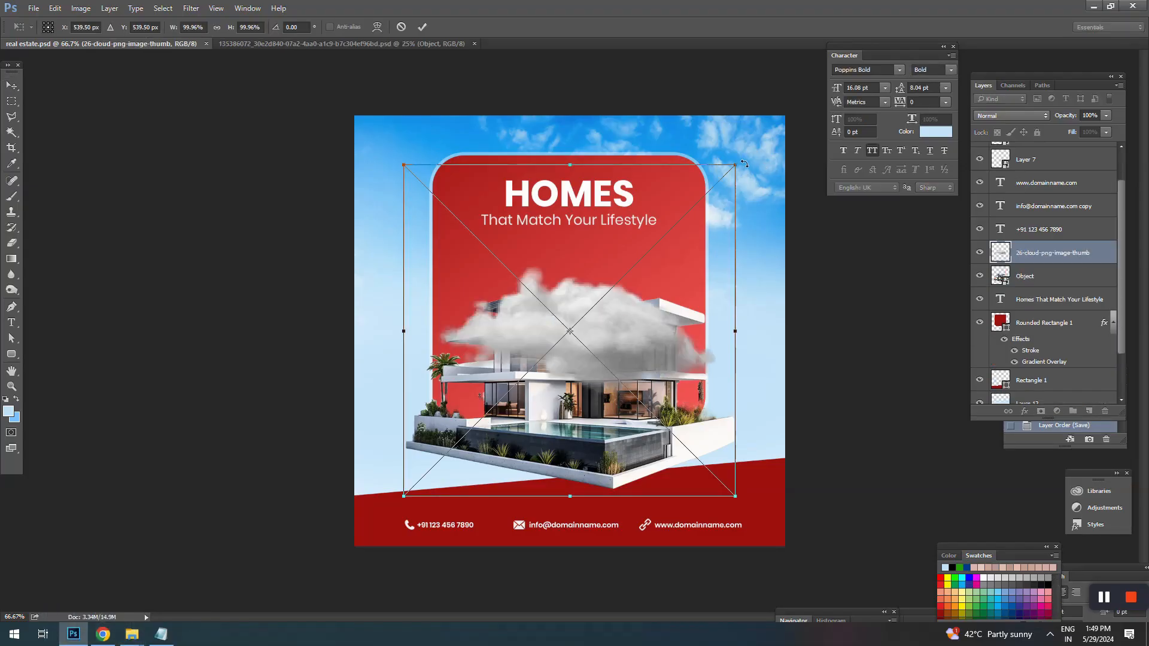
left_click_drag(744, 163, 643, 258)
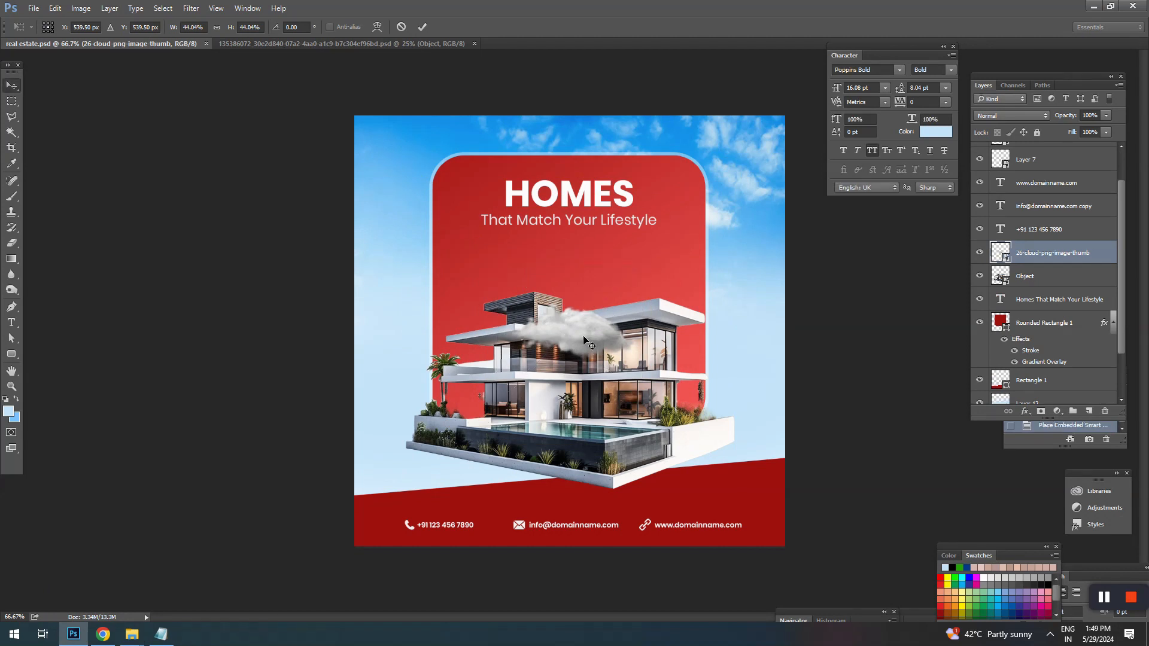
key("Return")
Step: Shrink the cloud further and position it over the rounded rectangle's right edge, just above the house roof
left_click_drag(585, 341, 767, 250)
key("ctrl+t")
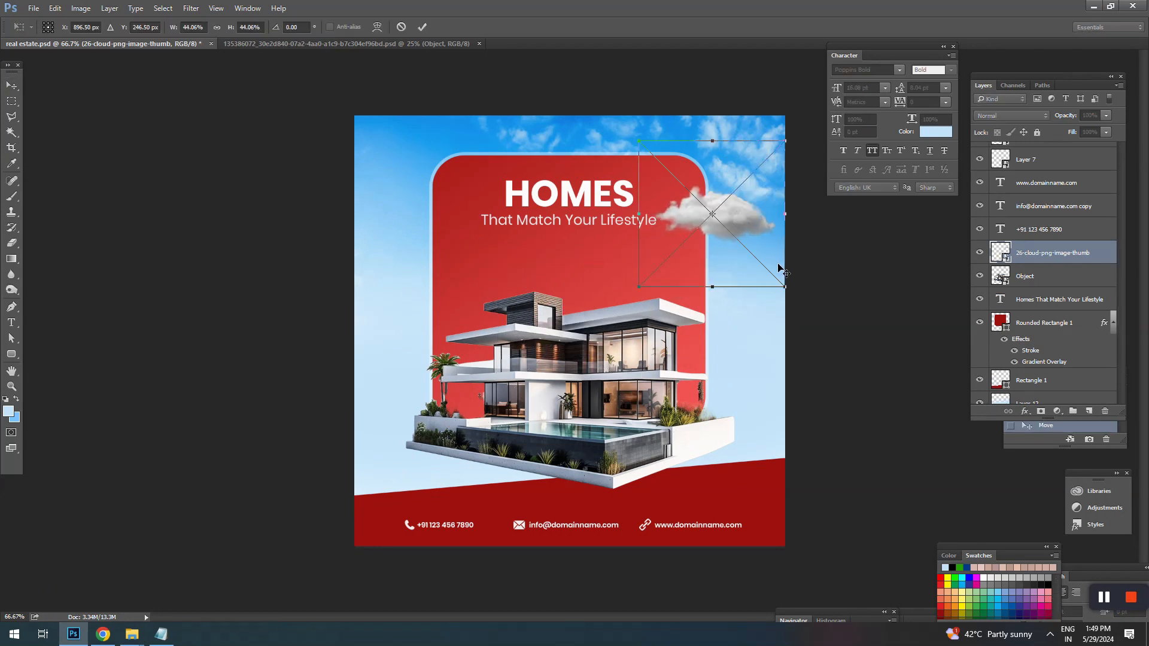
left_click_drag(737, 227, 746, 250)
key("Return")
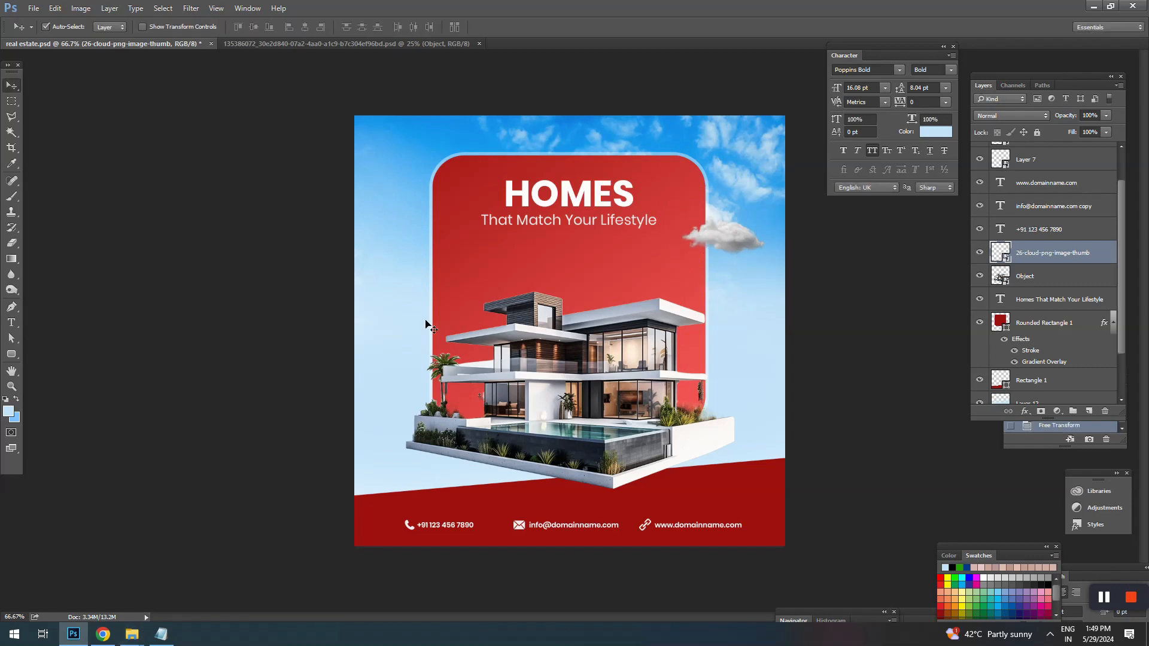
left_click_drag(705, 242, 691, 262)
Step: Place the second cloud image, 360_F_555439690, from the home folder, scale it to about 73% and position it over the rounded rectangle's left edge
mouse_move(131, 634)
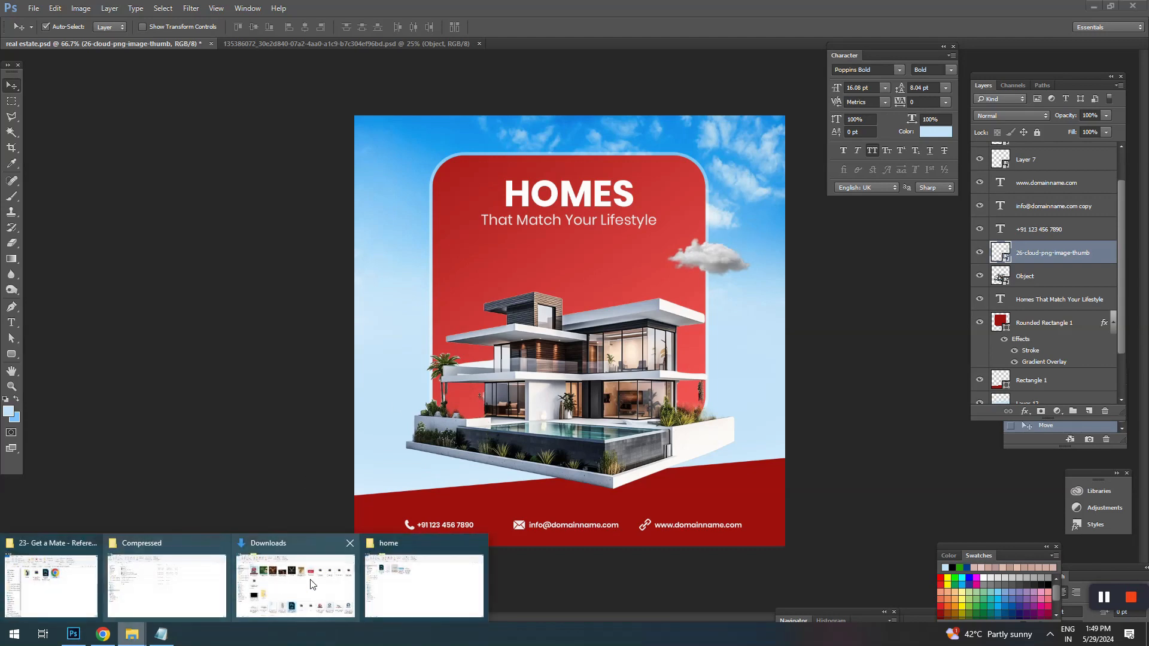
left_click(412, 576)
left_click_drag(412, 151, 639, 313)
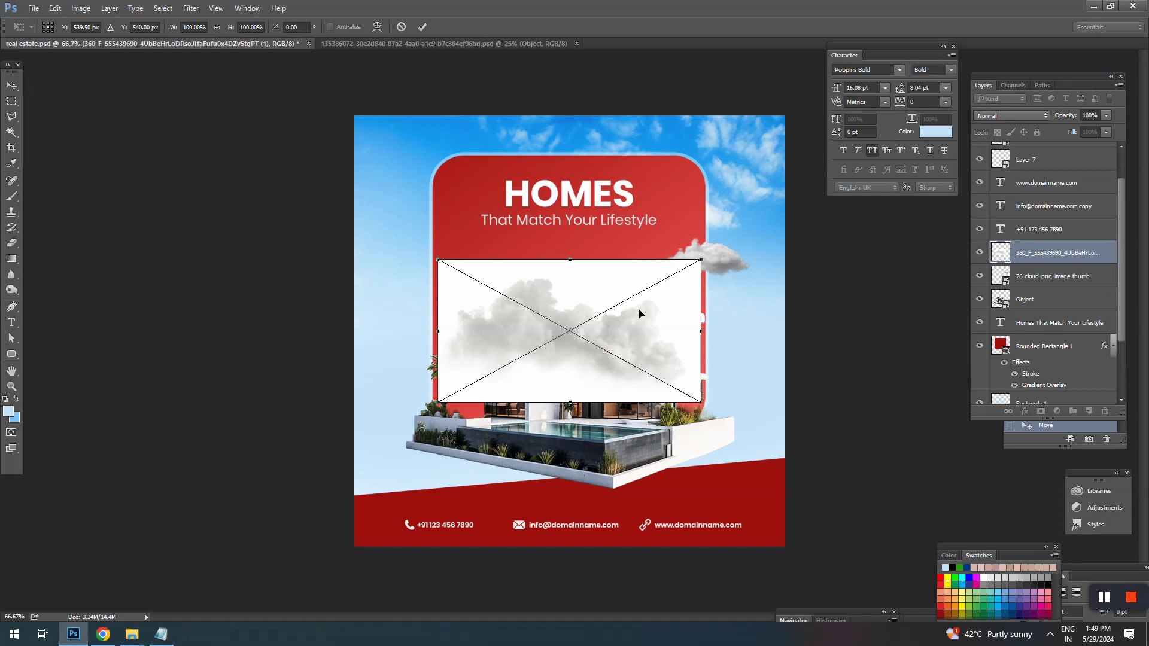
left_click_drag(698, 257, 677, 269)
left_click_drag(632, 337, 477, 272)
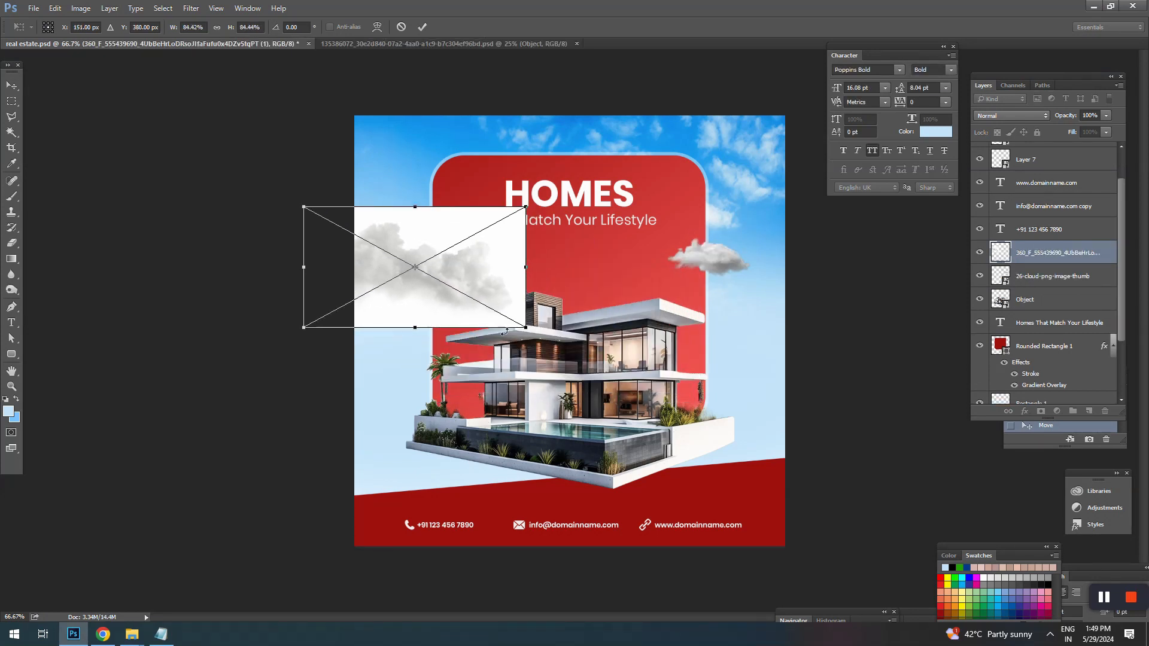
left_click_drag(524, 328, 513, 321)
key("Return")
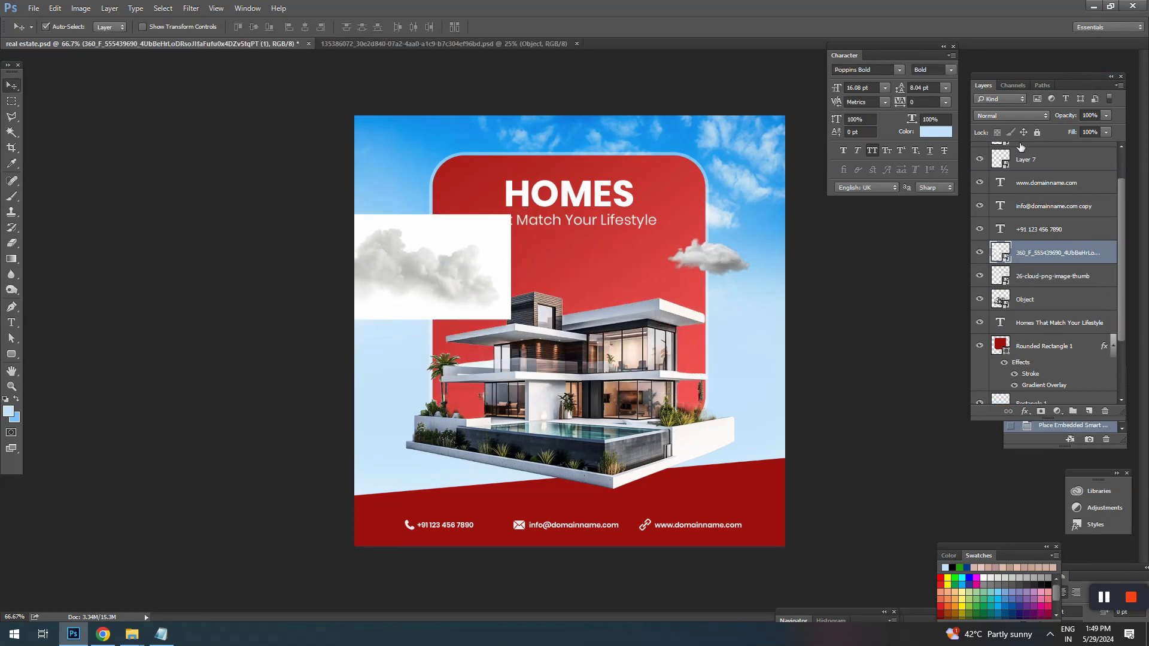
Step: Set the new cloud layer's blending mode to Linear Burn after trying Multiply, Darker Color and Color Burn
left_click(1011, 115)
left_click(1014, 114)
scroll(1014, 113, "down", 1)
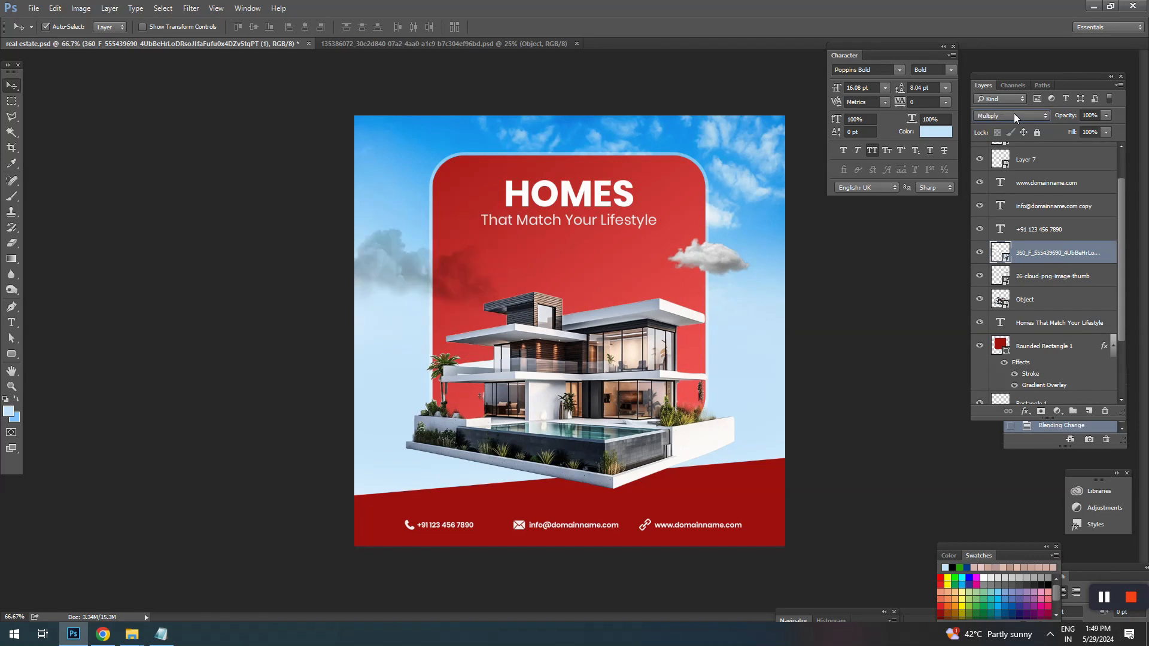
scroll(1014, 113, "down", 3)
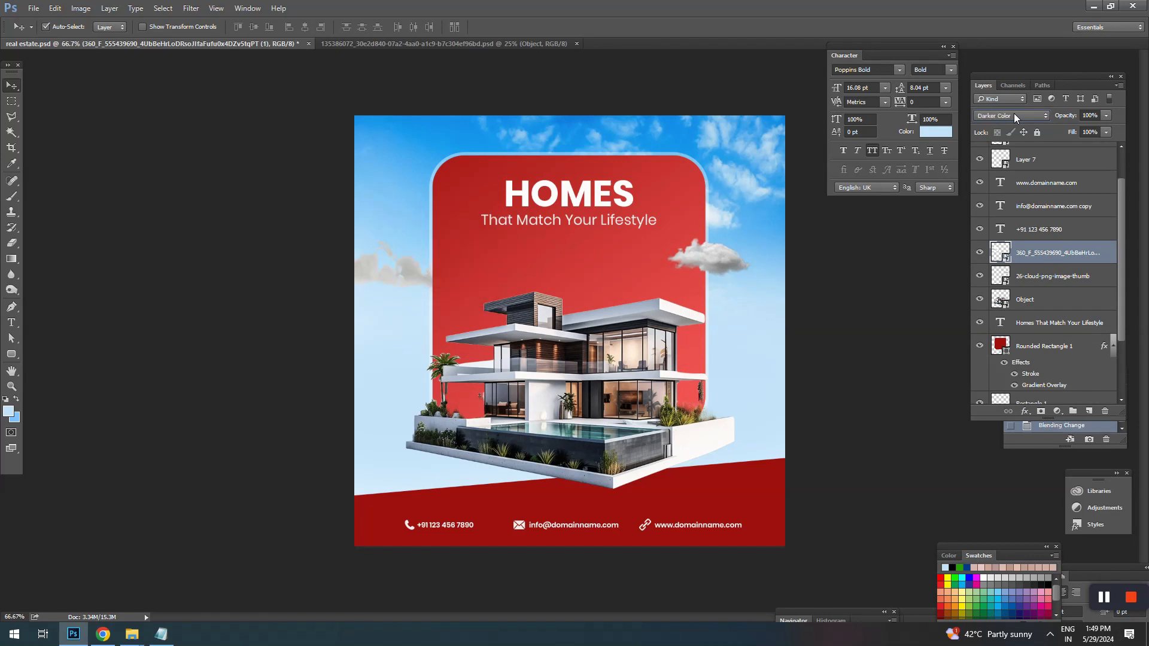
scroll(1013, 114, "up", 3)
scroll(1013, 113, "up", 1)
scroll(1013, 113, "down", 1)
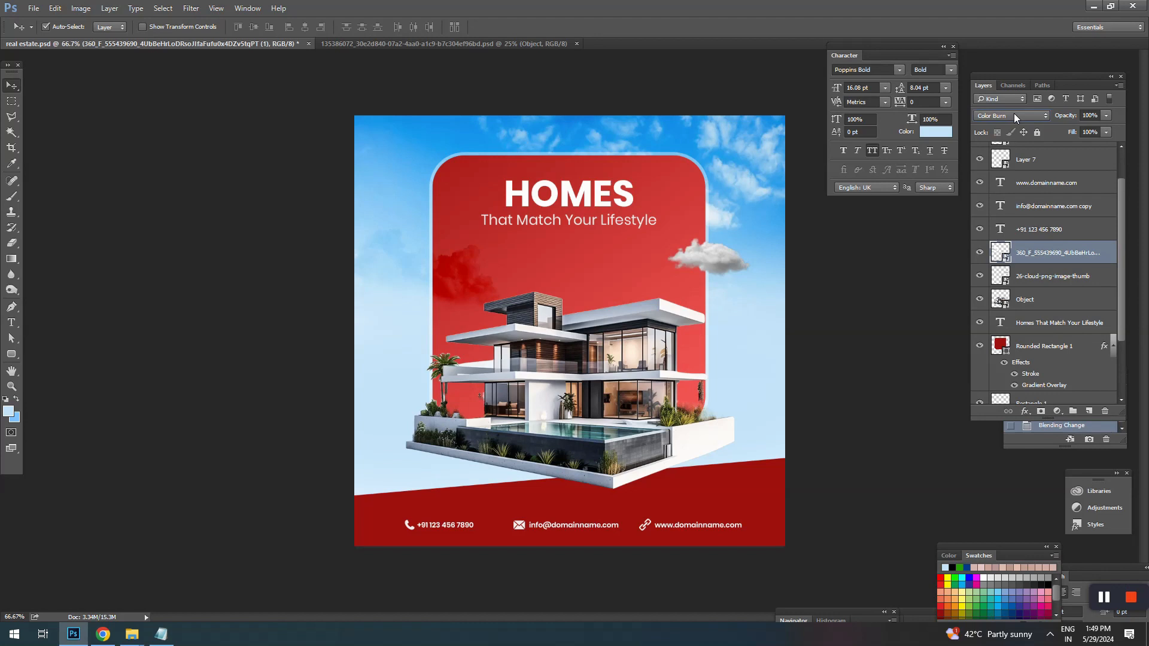
scroll(1014, 115, "down", 1)
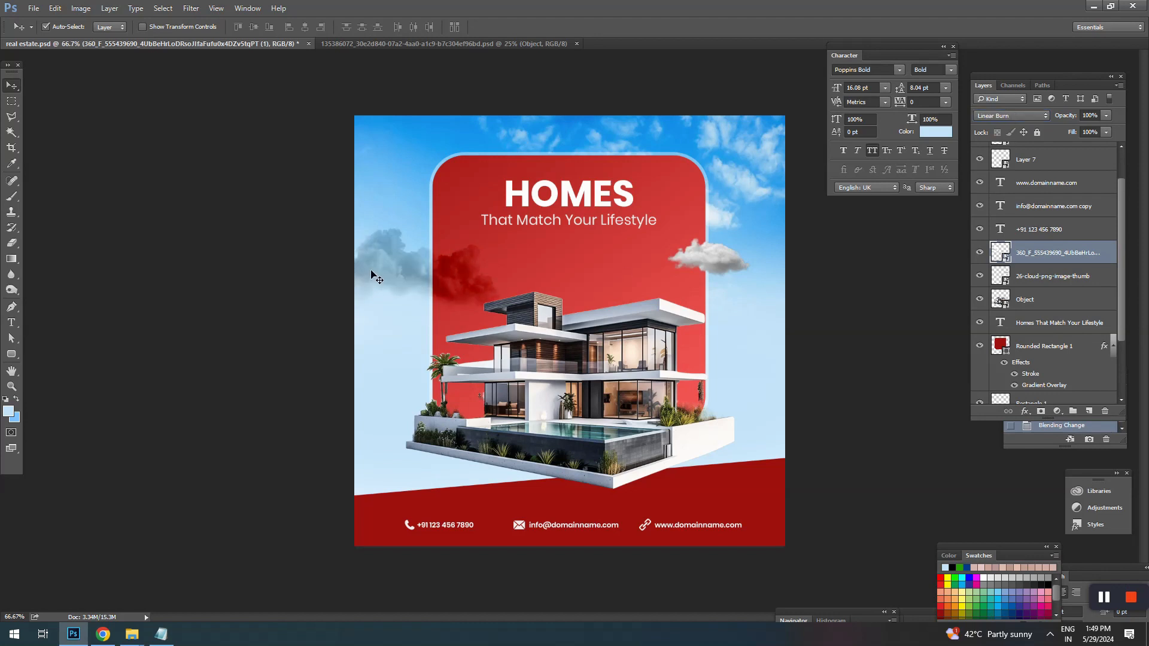
Step: Scale the grey cloud to about 63%, shift it slightly up, and lower its layer opacity to 62%
key("ctrl+t")
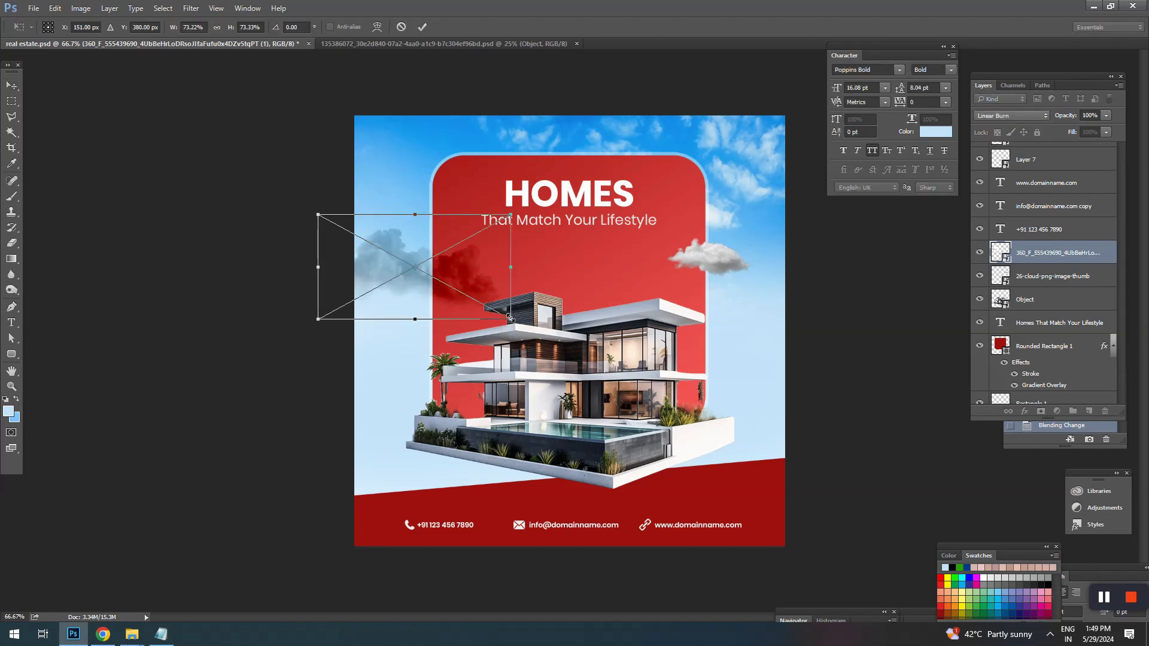
left_click_drag(509, 319, 471, 261)
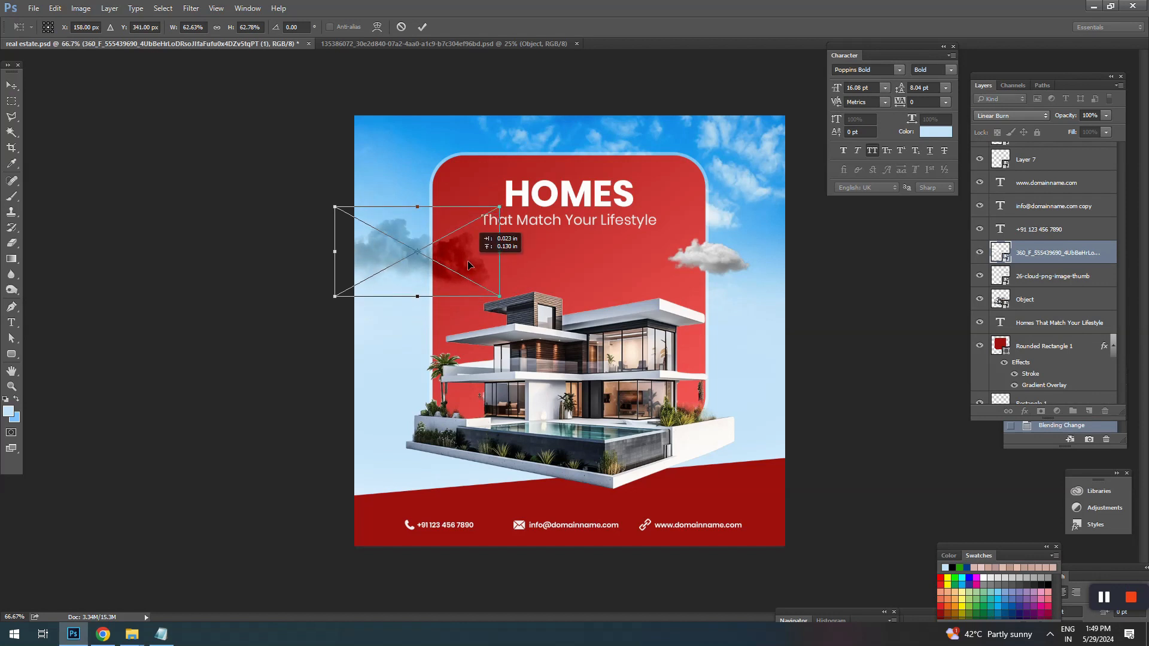
key("Return")
left_click_drag(1065, 115, 1046, 110)
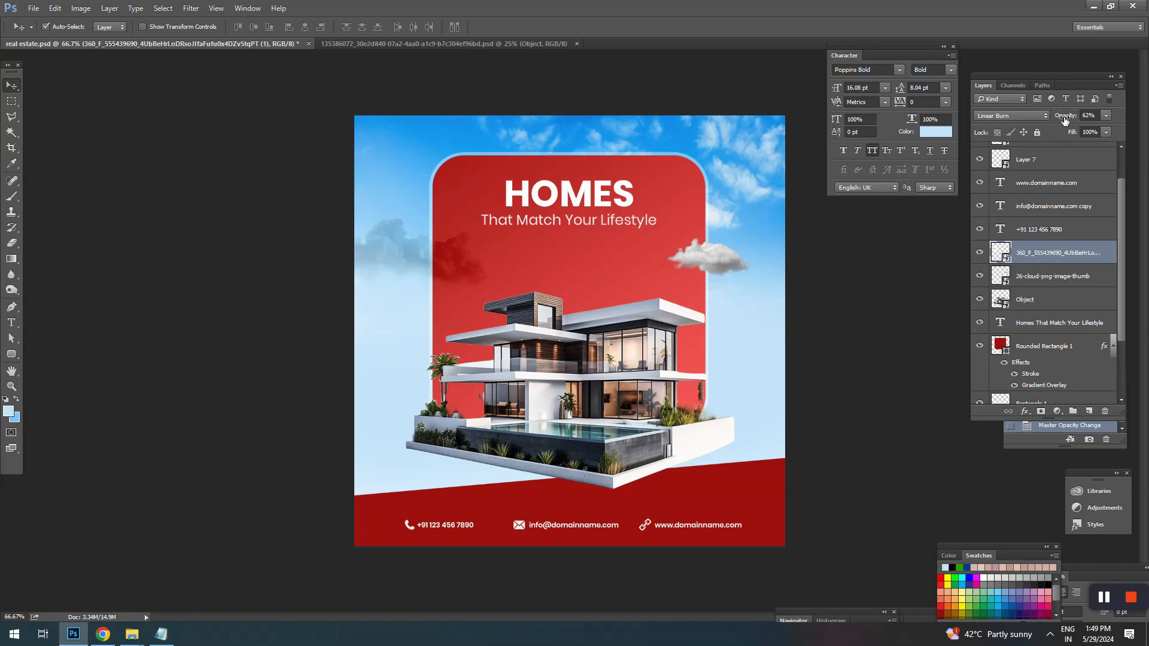
Step: Move the white cloud up to the rounded rectangle's upper-right corner and save the document
left_click_drag(724, 264, 739, 194)
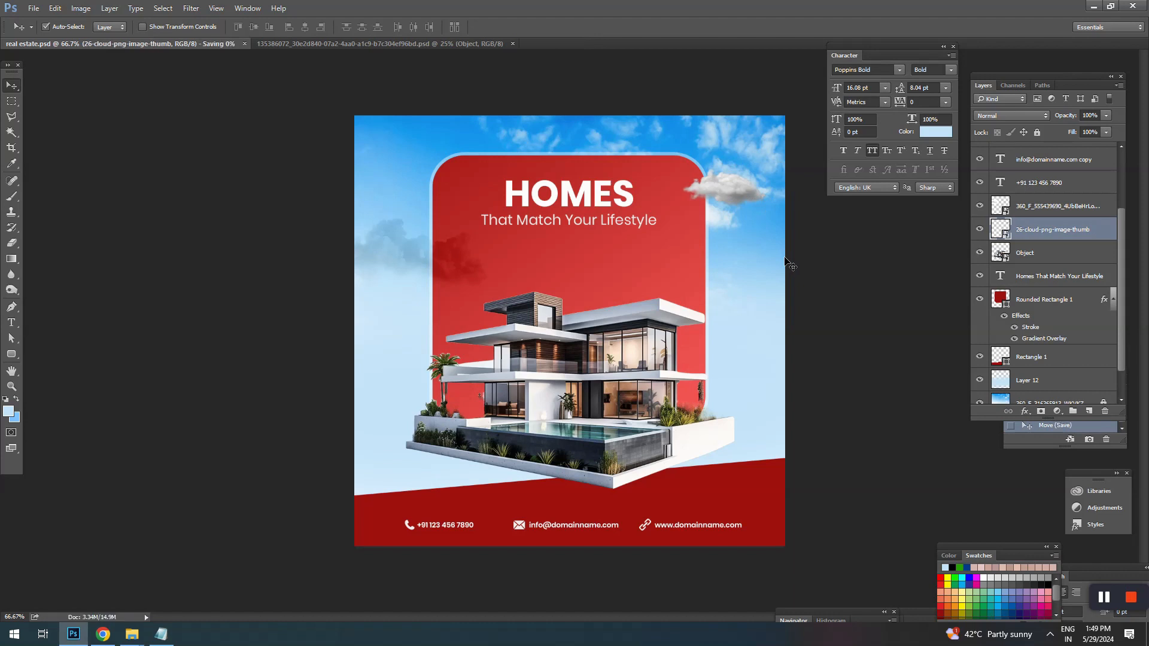
left_click(1104, 597)
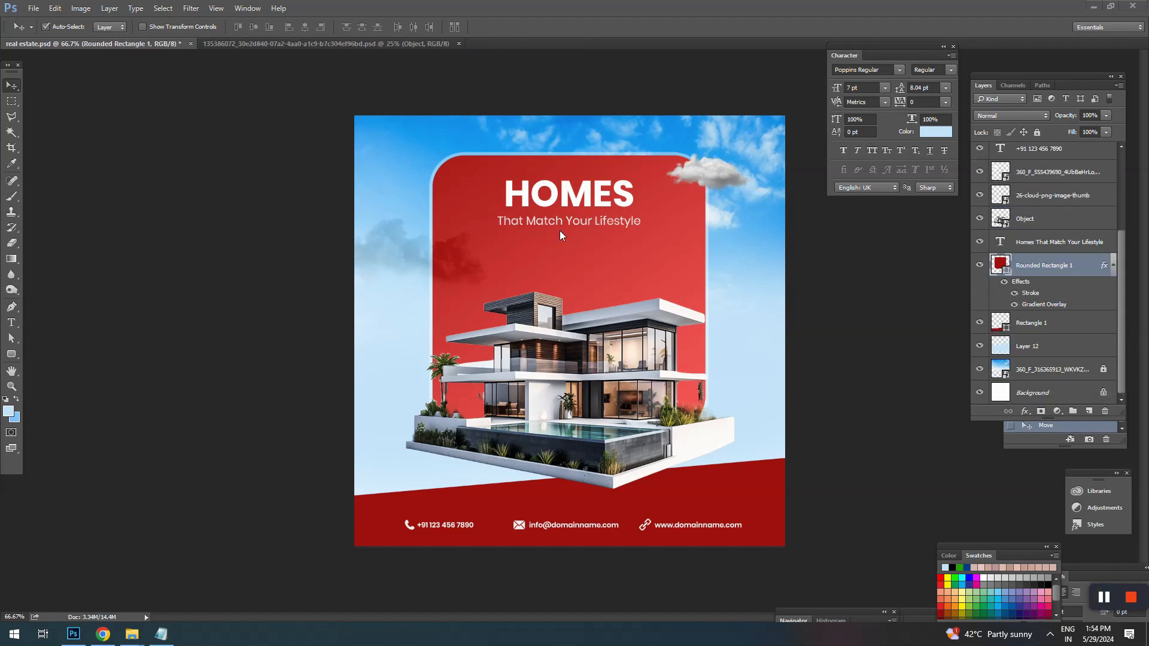
Step: Duplicate the headline text just below the original and delete the HOMES line from the copy
left_click_drag(551, 226, 554, 259)
left_click(553, 259, "ctrl+space")
key("t")
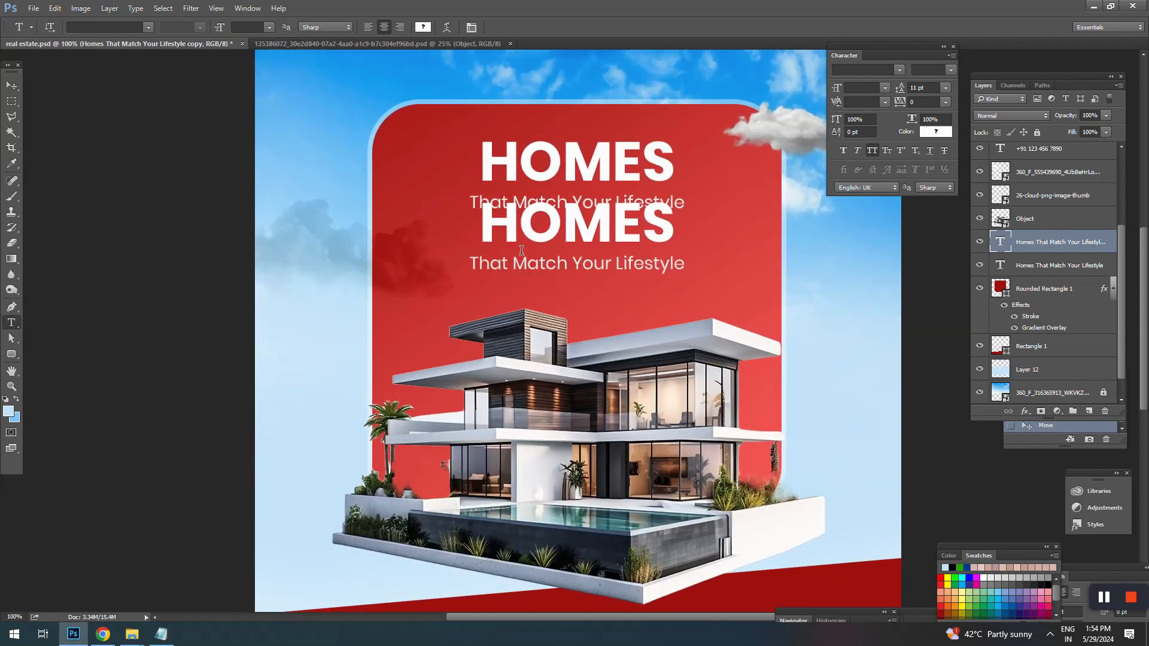
left_click_drag(475, 266, 480, 223)
key("BackSpace")
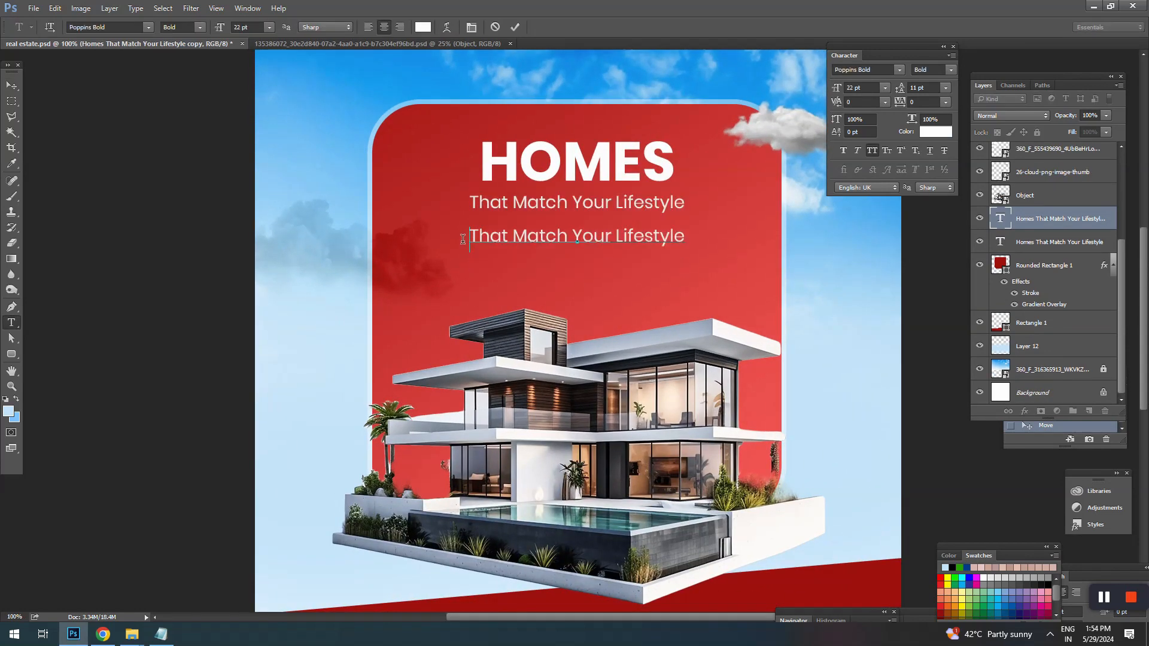
Step: Replace the copy's remaining line with “Your Trust is Important to us”, including the quotation marks
key("ctrl+a")
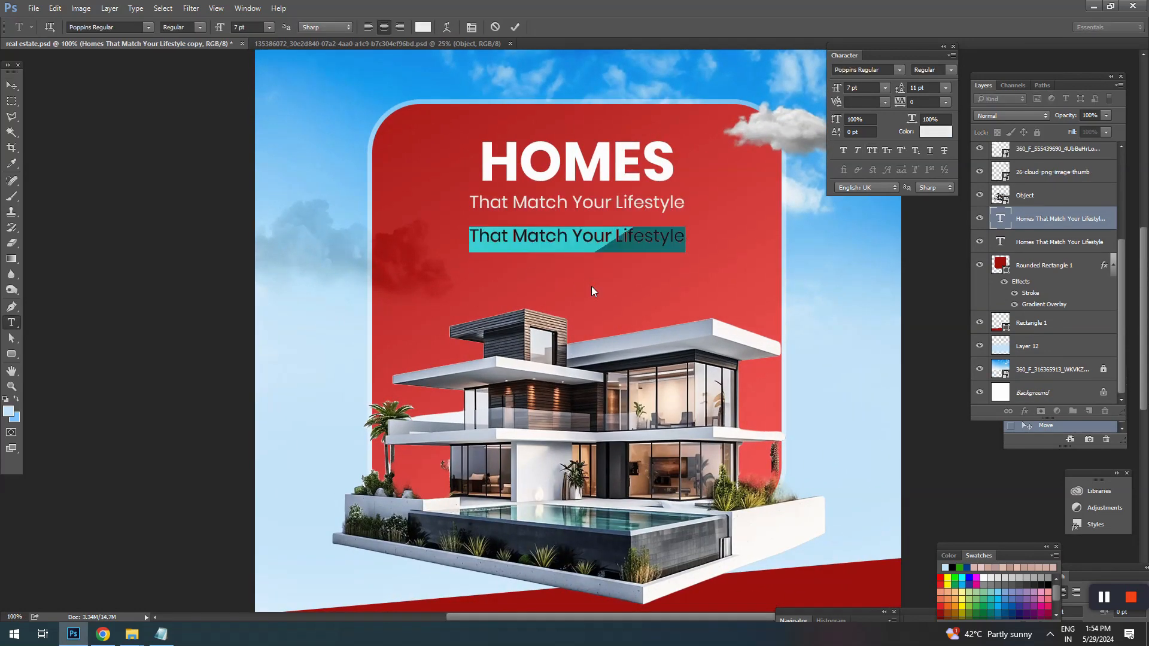
type("Your Trust is In")
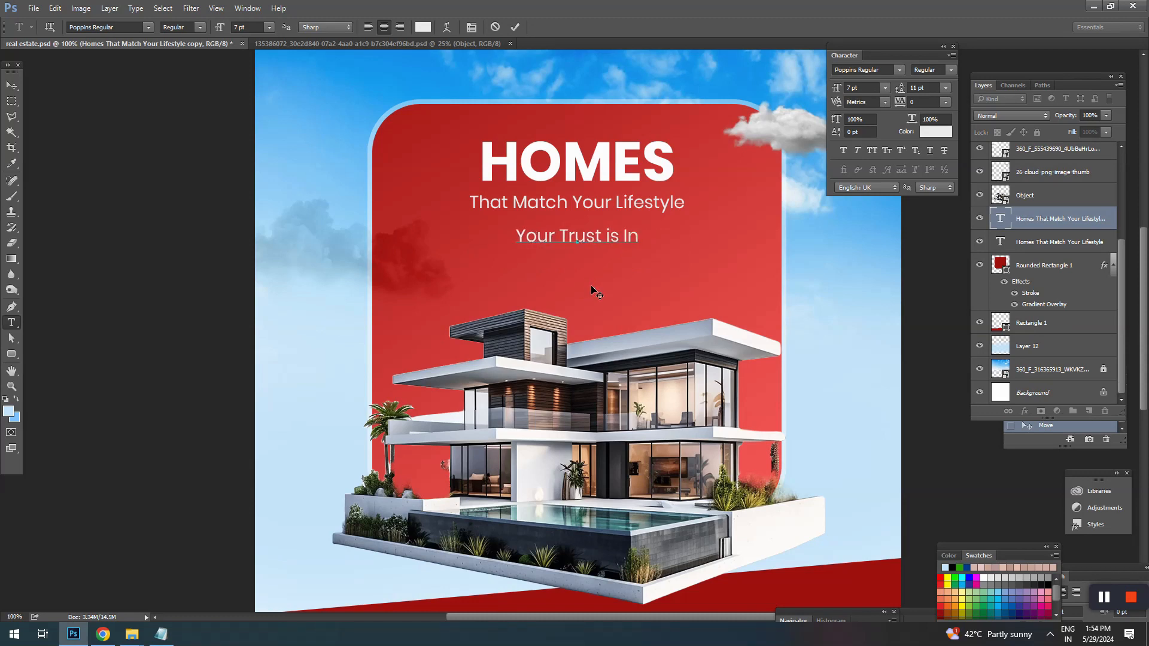
key("BackSpace")
type("m")
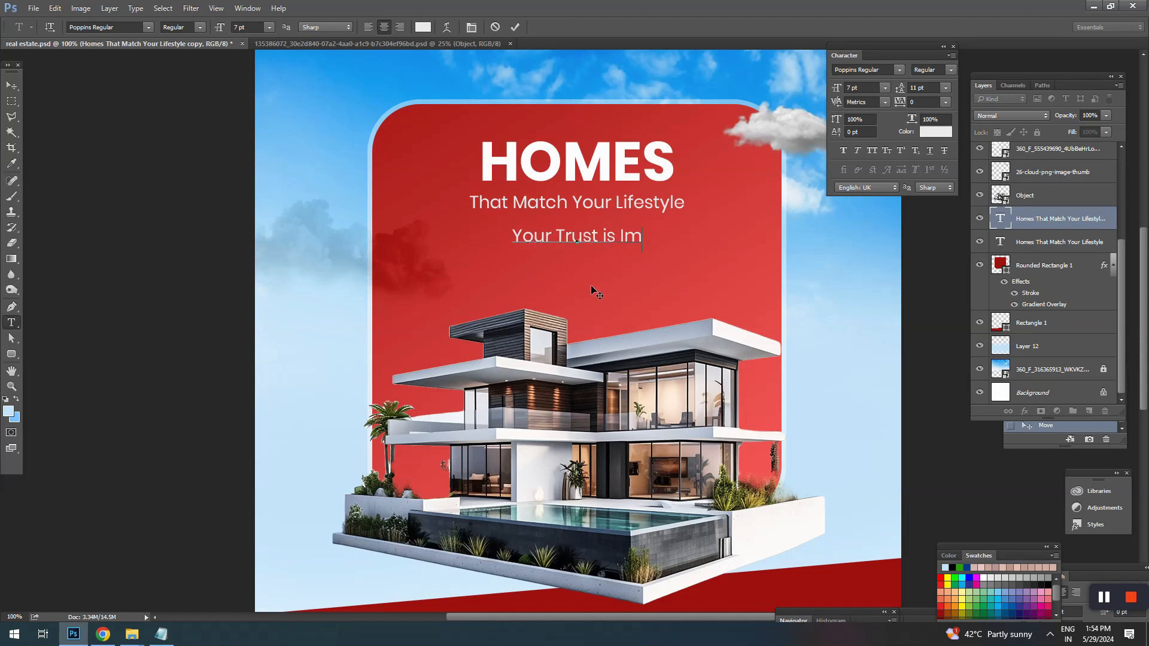
type("portatn to")
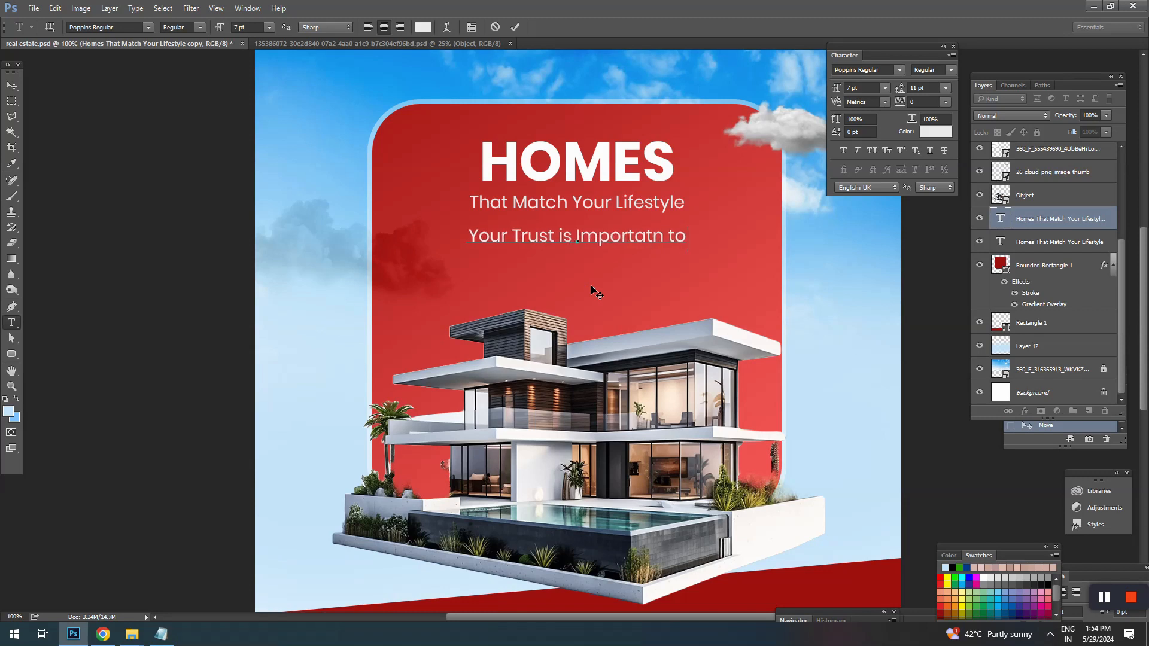
key("BackSpace")
key("BackSpace")
key("BackSpace")
key("BackSpace")
key("BackSpace")
type("nt to us")
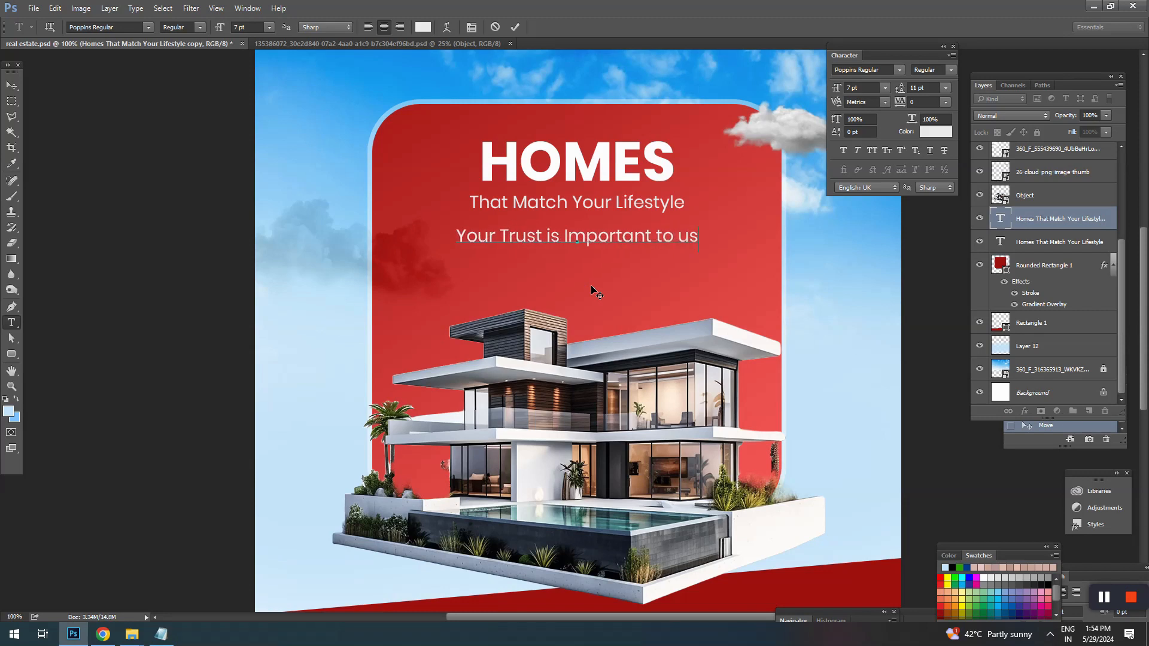
type("\"")
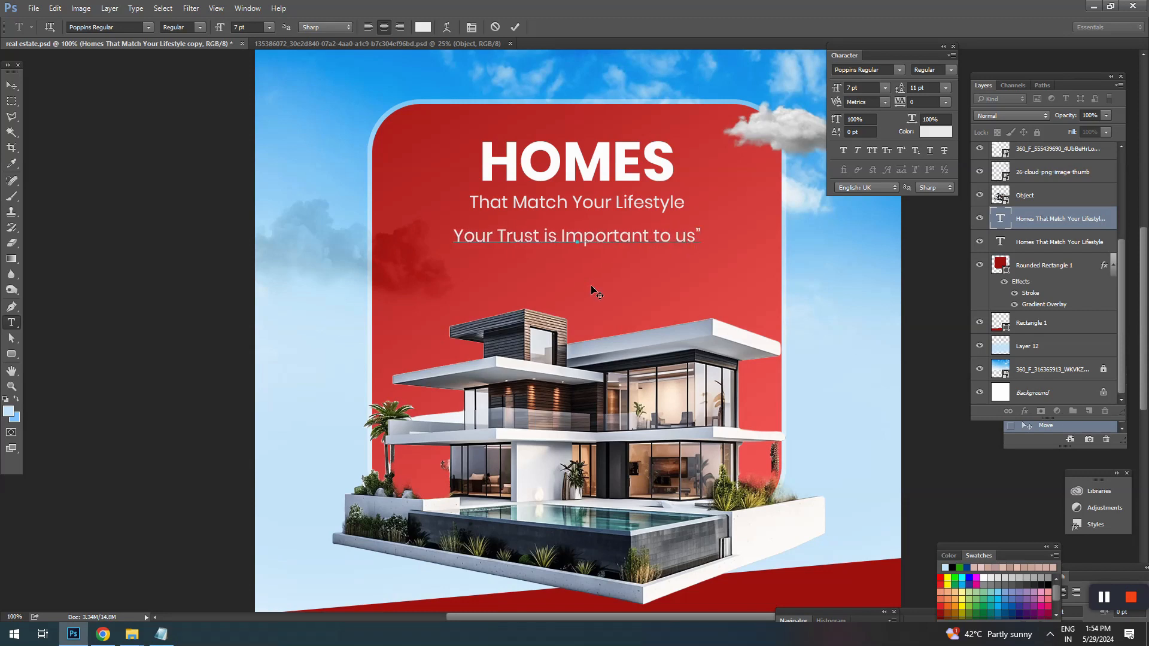
left_click(465, 235)
type("“")
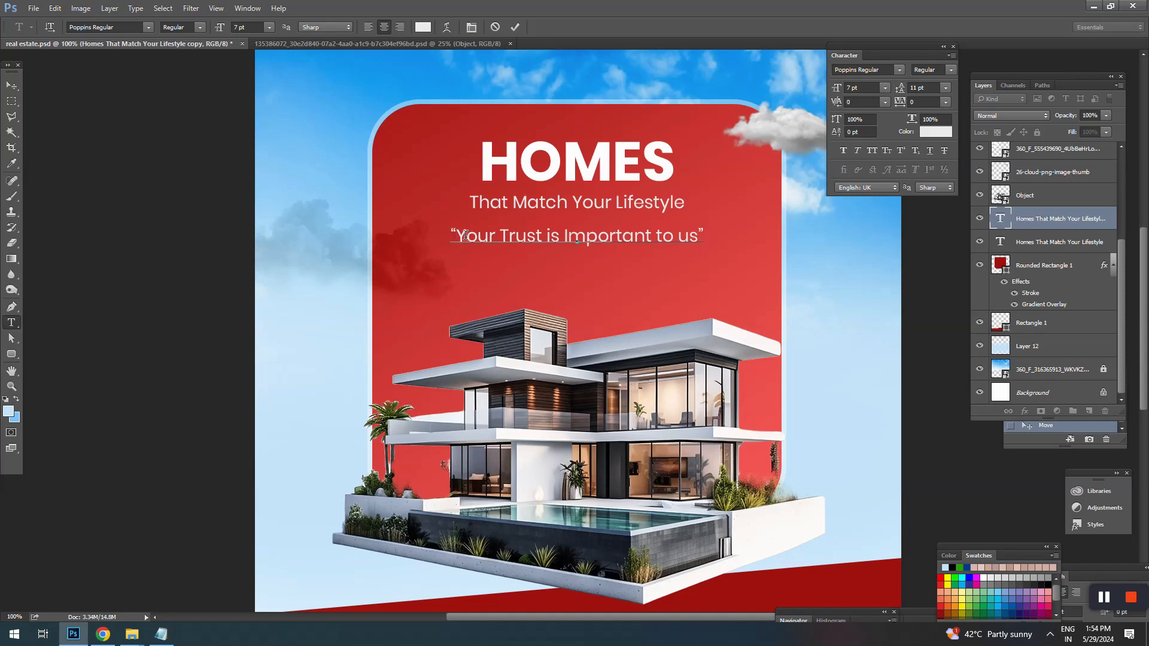
left_click(12, 85)
Step: Scale the quoted tagline down to about 85%, close to the width of the line above it
key("ctrl+minus")
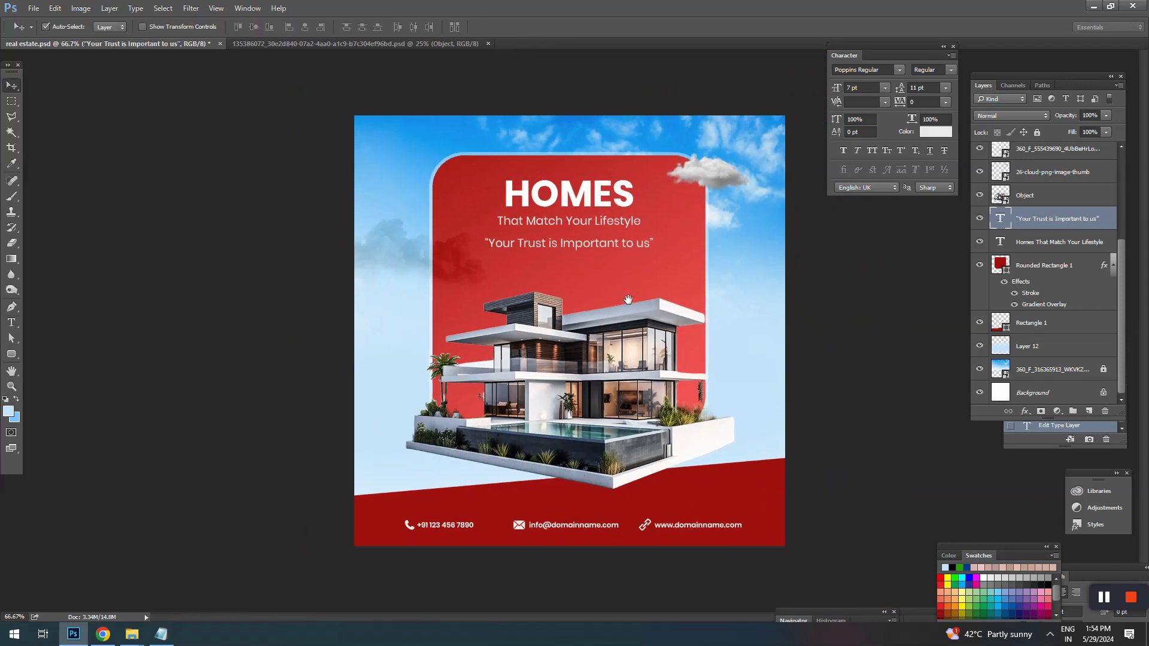
key("ctrl+t")
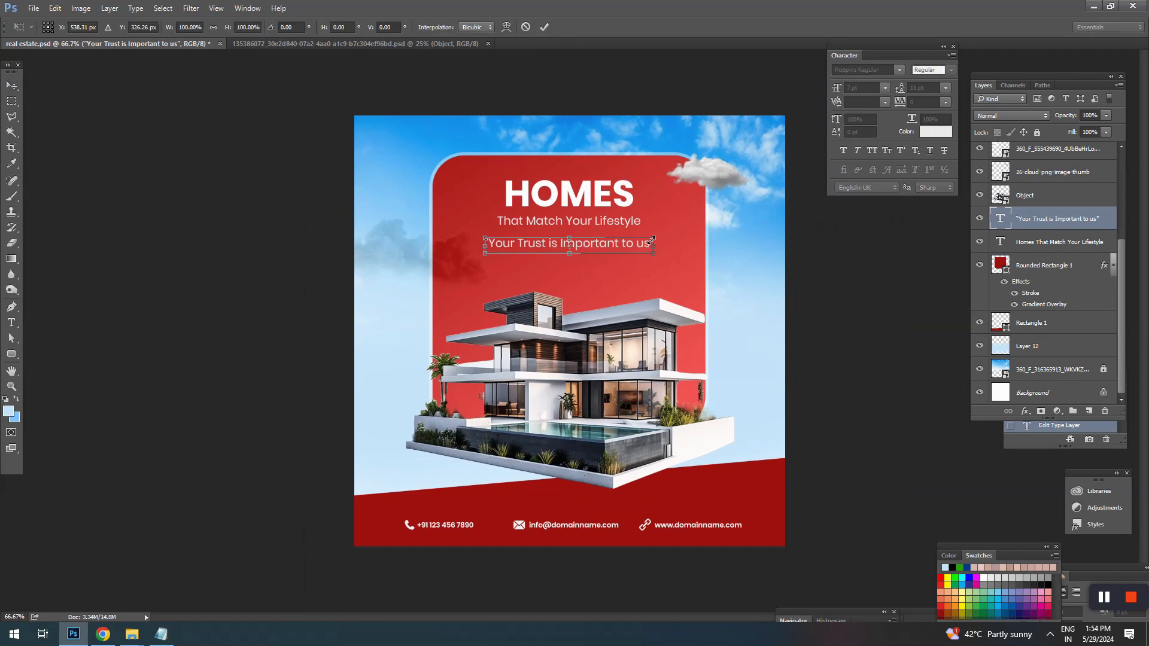
left_click_drag(654, 236, 639, 238)
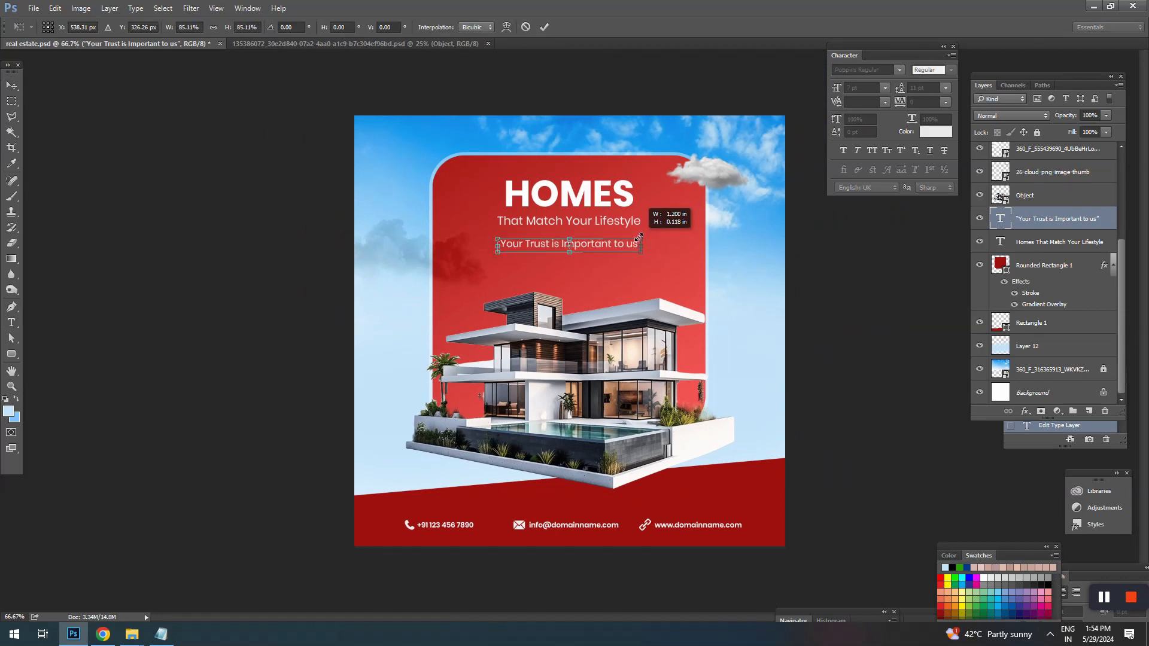
key("Return")
left_click(769, 274)
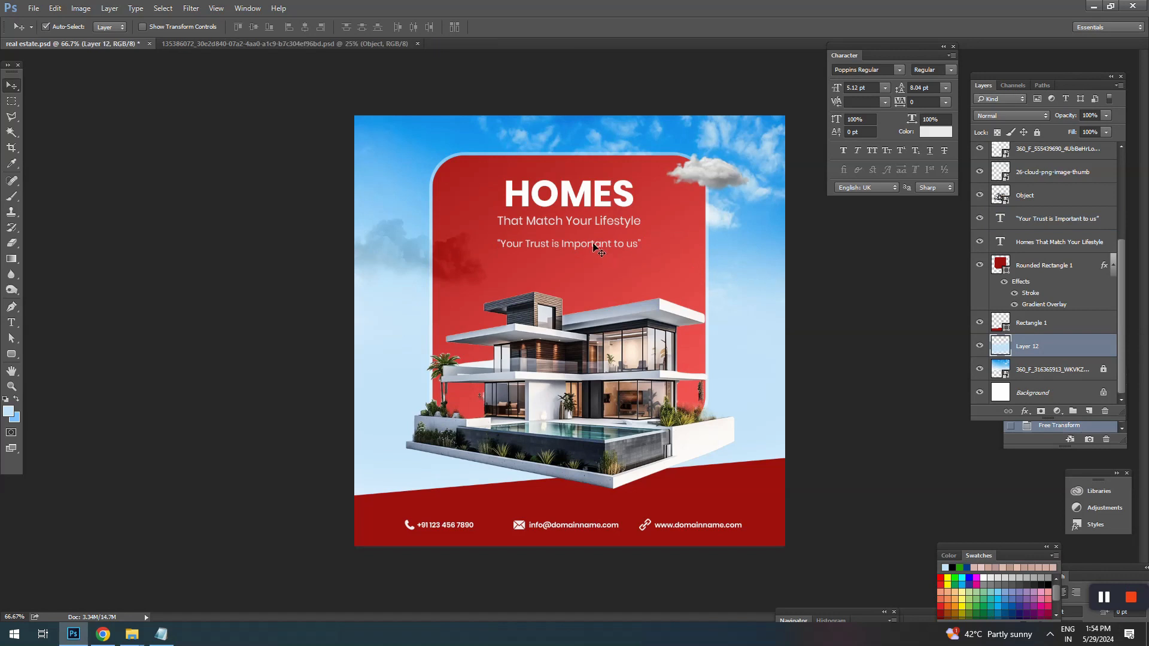
Step: Resize the tagline to 6.35 pt and place it with the headline slightly lower inside the rounded rectangle
mouse_move(594, 245)
left_mouse_down()
mouse_move(594, 258)
mouse_move(579, 225)
mouse_move(576, 267)
mouse_move(642, 258)
mouse_move(584, 259)
left_mouse_up()
key("ctrl+t")
key("Return")
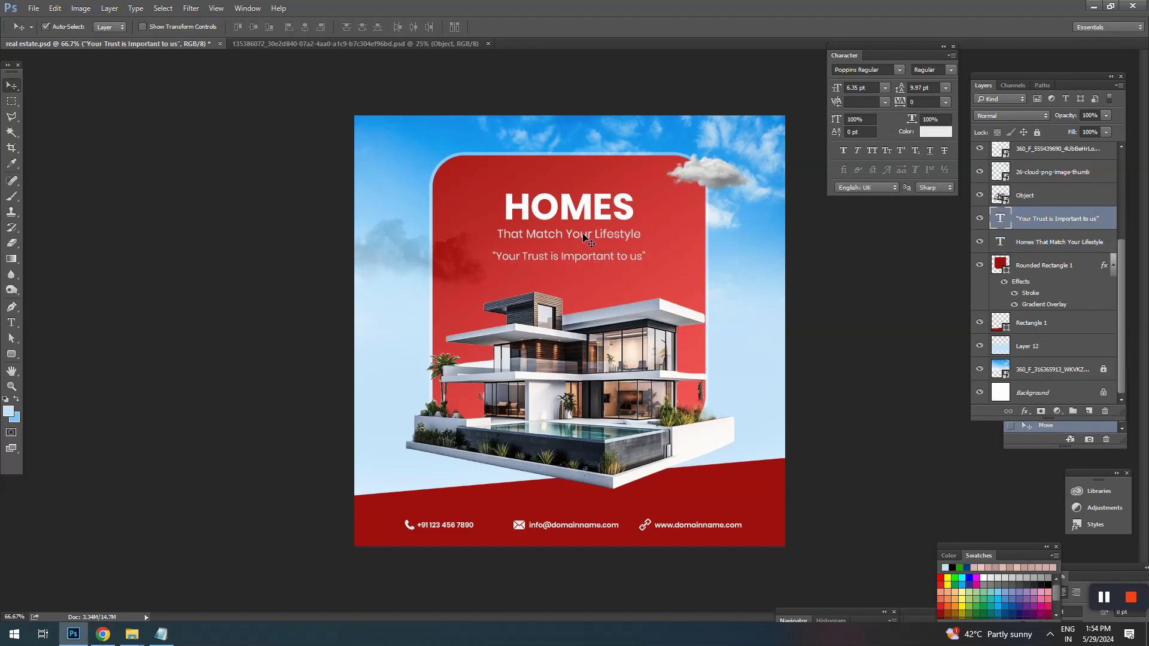
left_click(584, 238, "shift")
left_click_drag(573, 213, 573, 203)
left_click(829, 275)
Step: Draw a small light blue rounded rectangle with a 100 px radius centred below the quoted tagline as a button
scroll(586, 263, "up", 1)
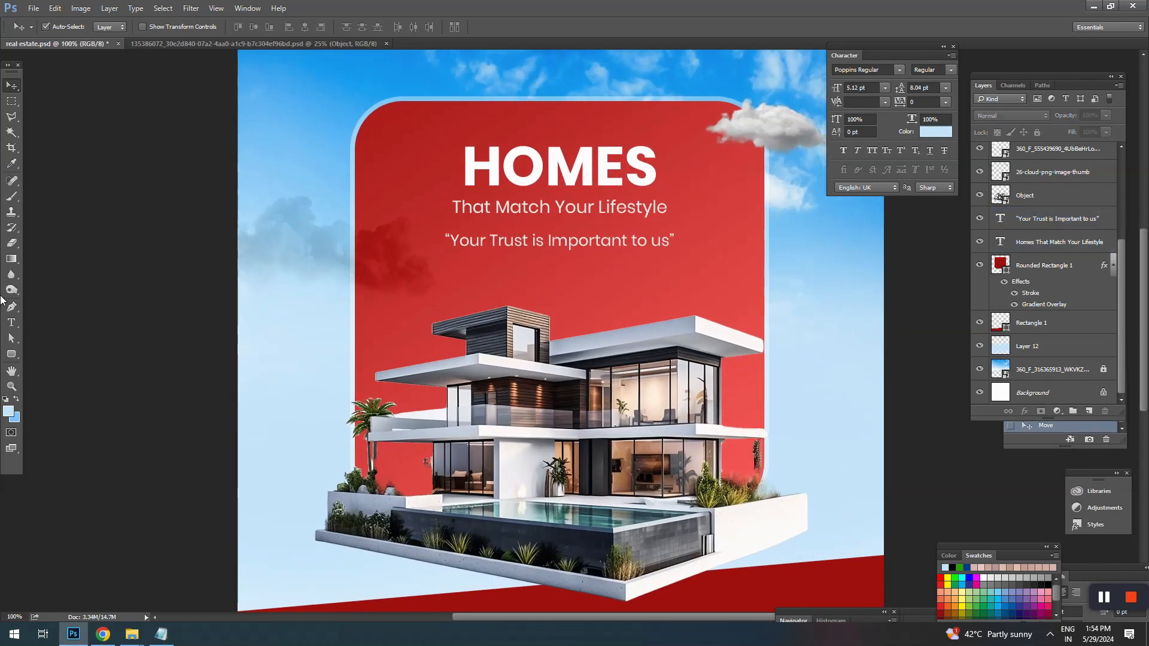
left_click(13, 354)
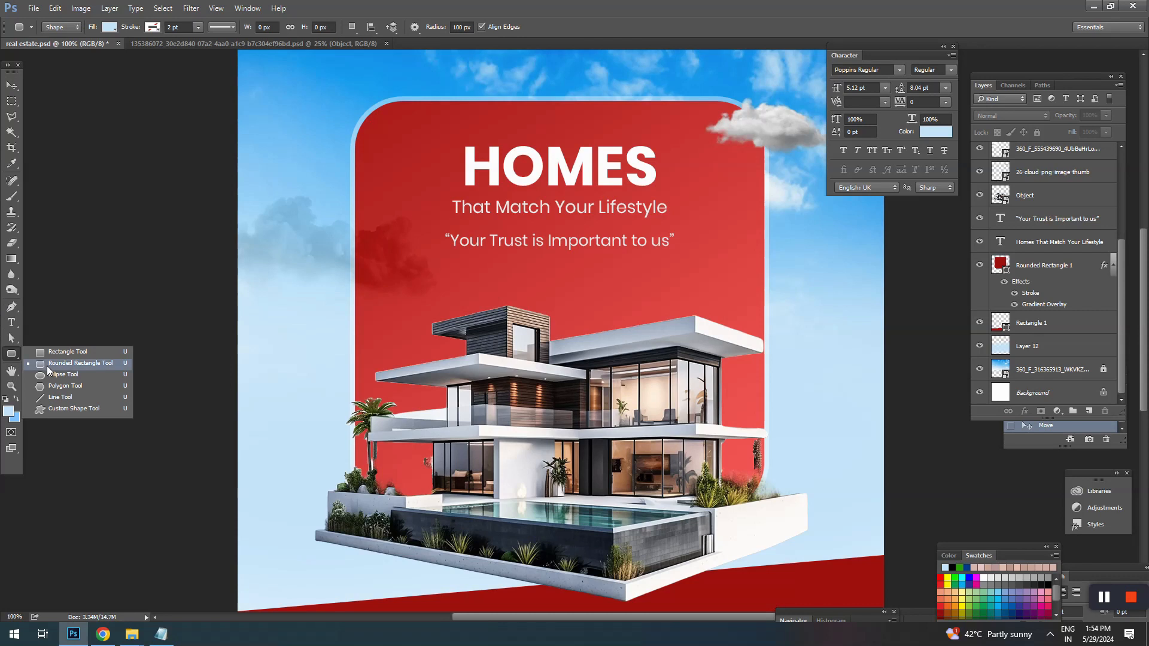
left_click(49, 363)
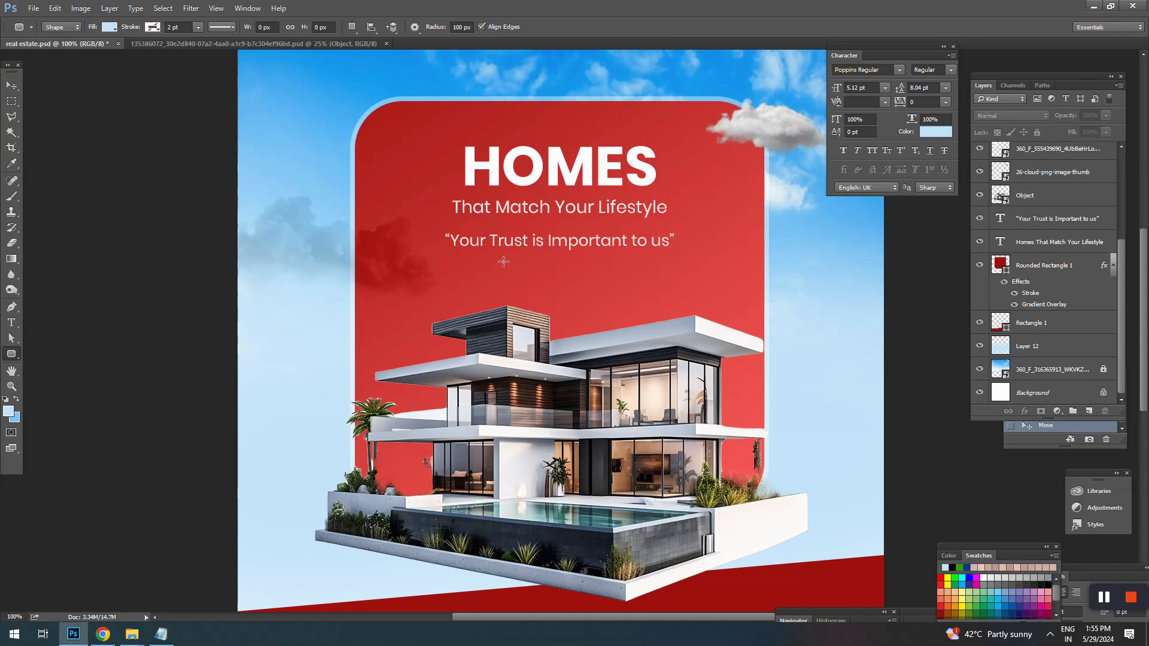
left_click_drag(503, 262, 613, 291)
left_click(12, 86)
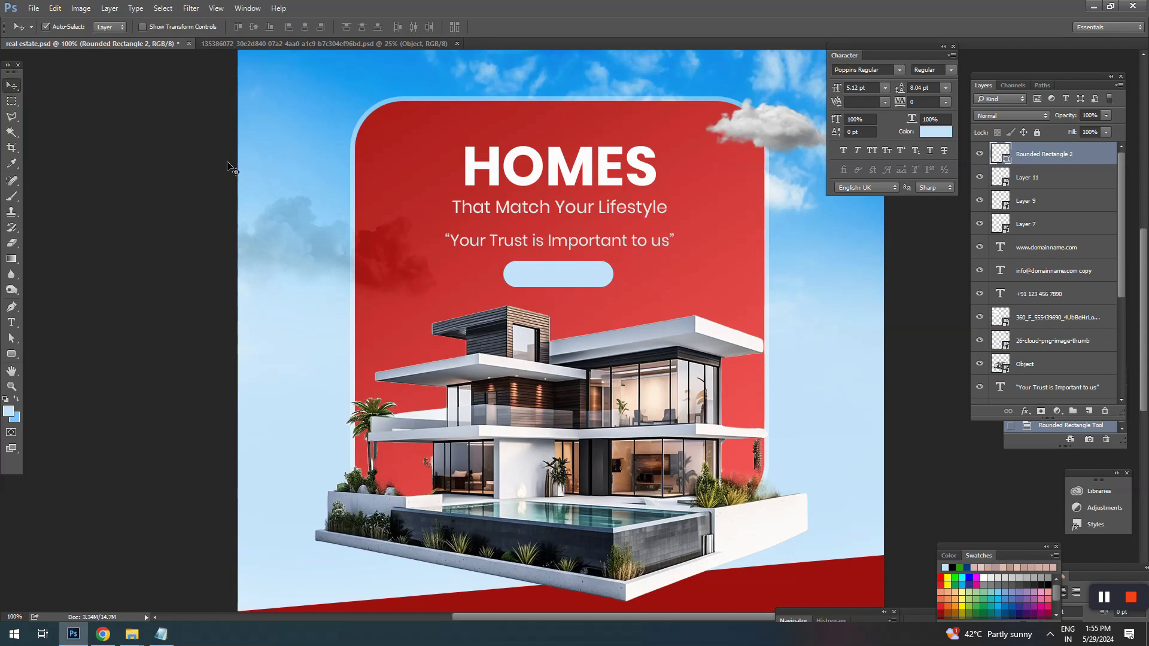
left_click(827, 274)
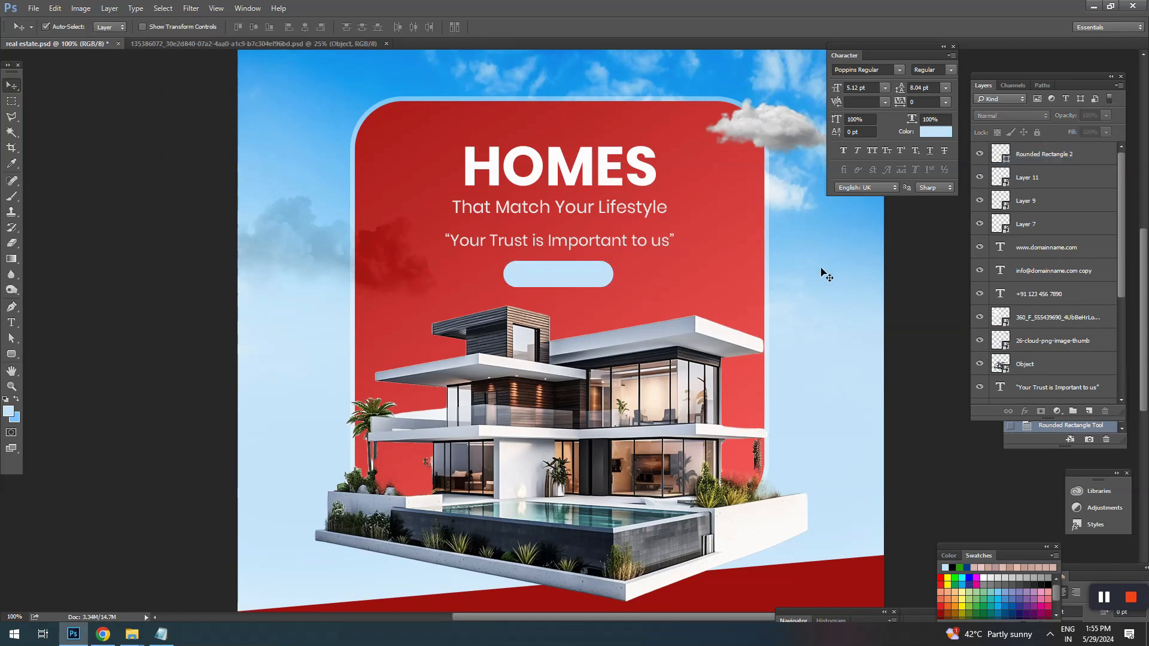
Step: Duplicate the quoted tagline down onto the light blue button and recolour the copy near-black (#1f1515)
left_click(580, 242)
left_click(575, 264)
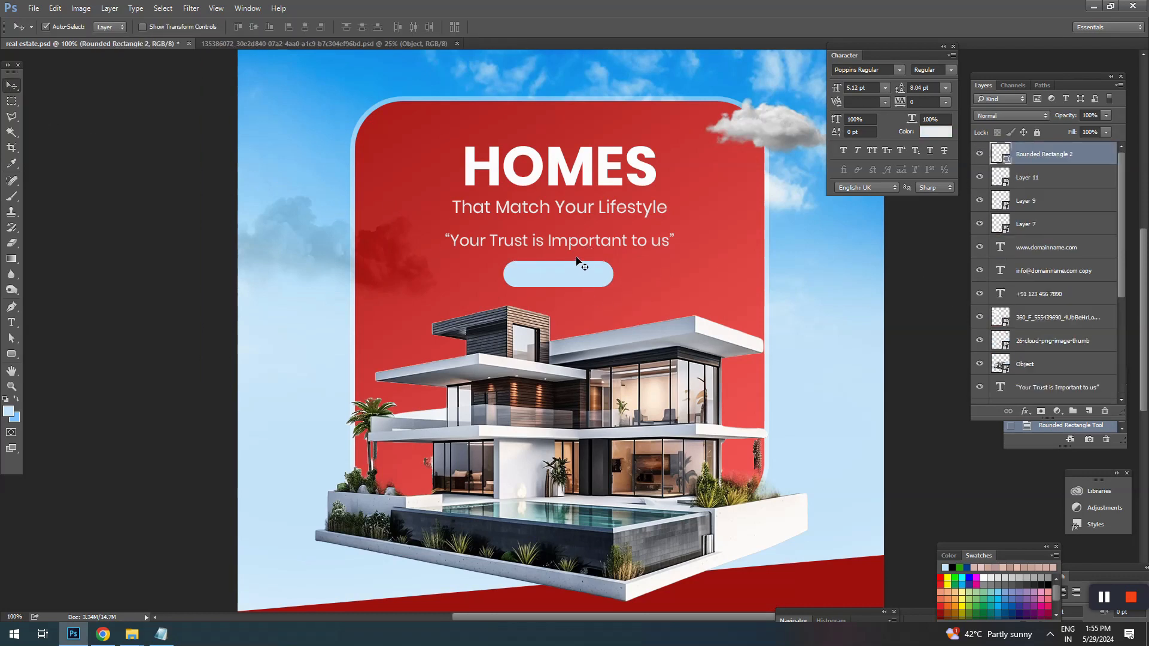
left_click_drag(575, 243, 574, 275)
key("t")
left_click(649, 279)
key("ctrl+a")
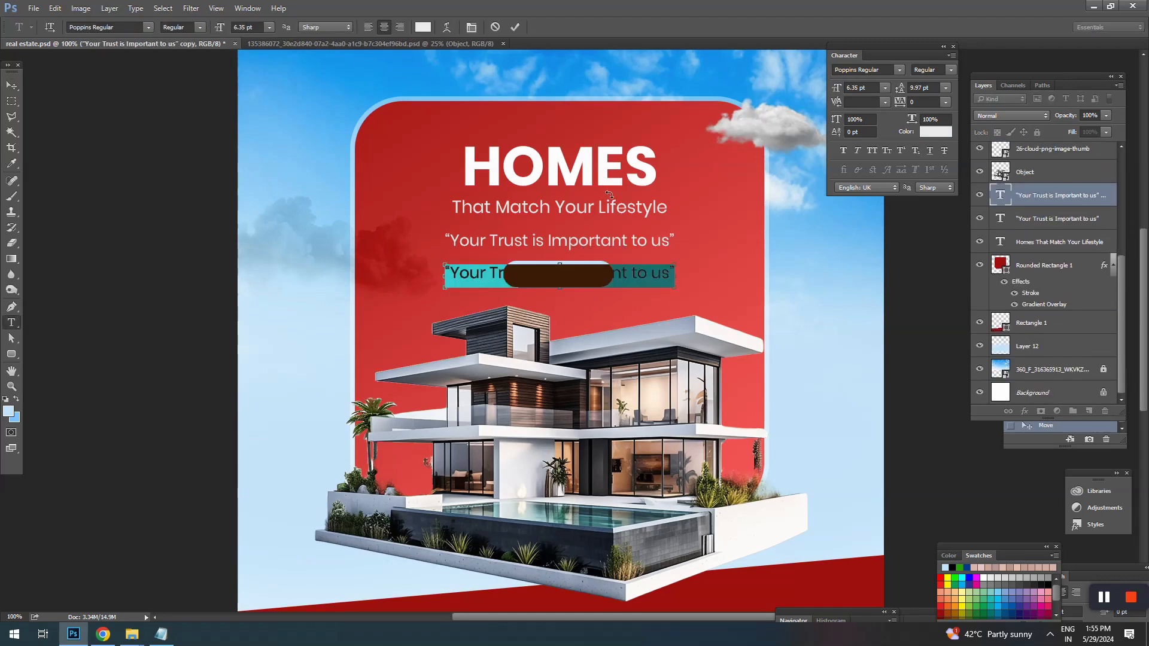
left_click(426, 27)
left_click(758, 308)
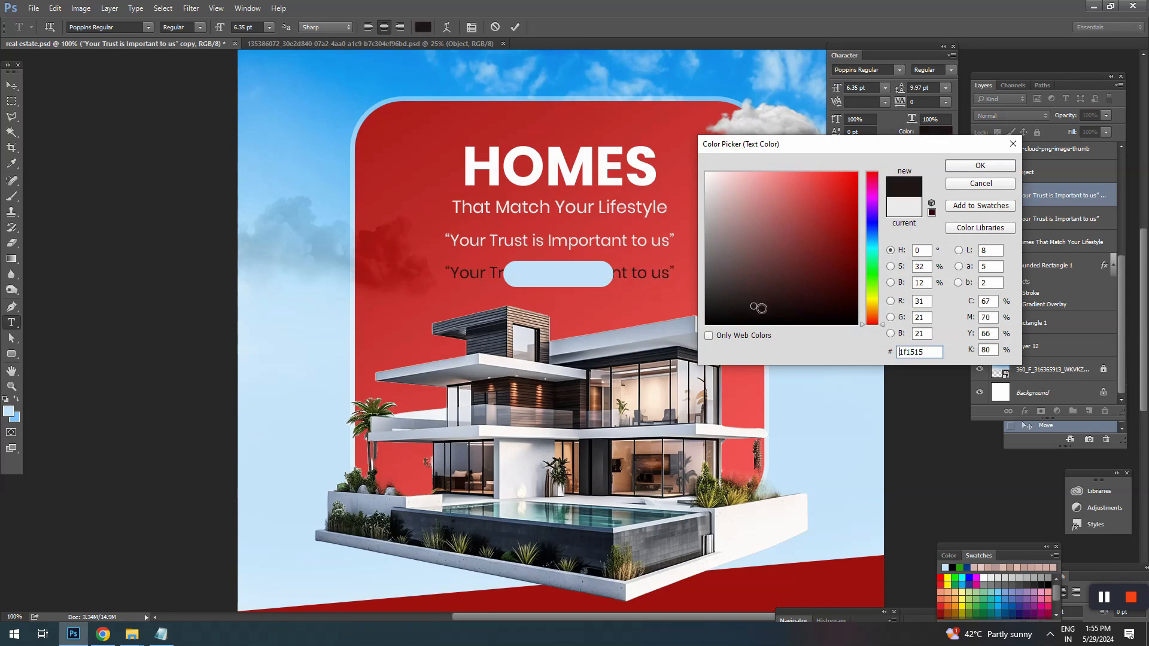
left_click(979, 166)
left_click(12, 86)
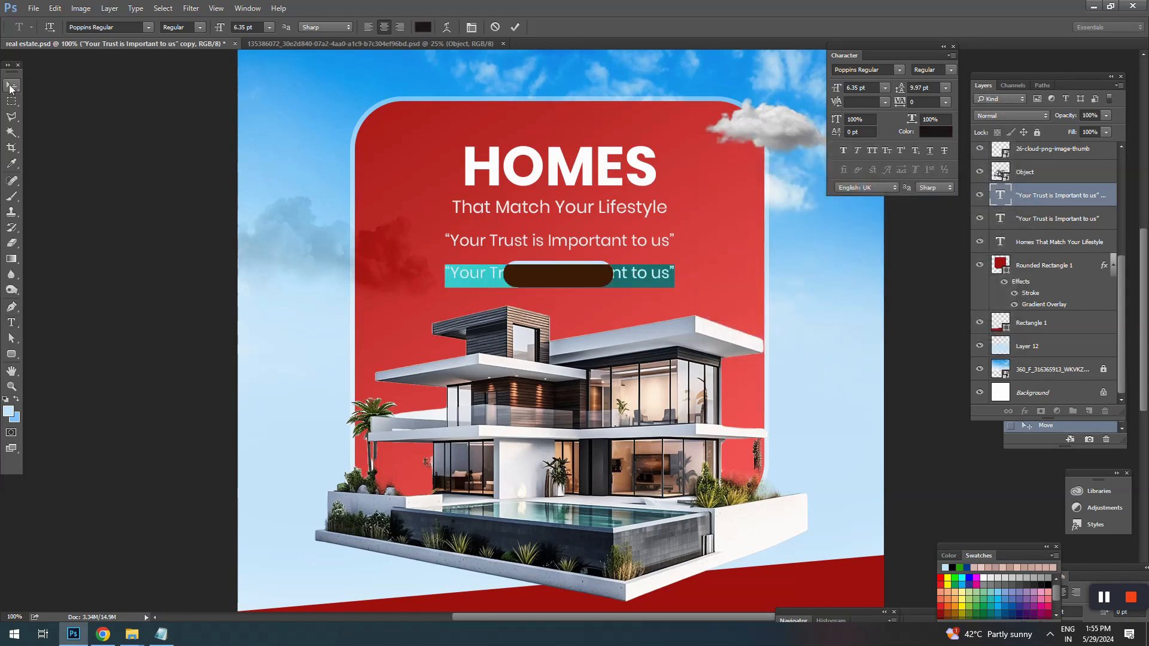
Step: Move the dark tagline copy to the top of the layer order, above the button shape
scroll(1050, 262, "up", 2)
left_click_drag(1039, 243, 1039, 171)
scroll(1070, 209, "up", 4)
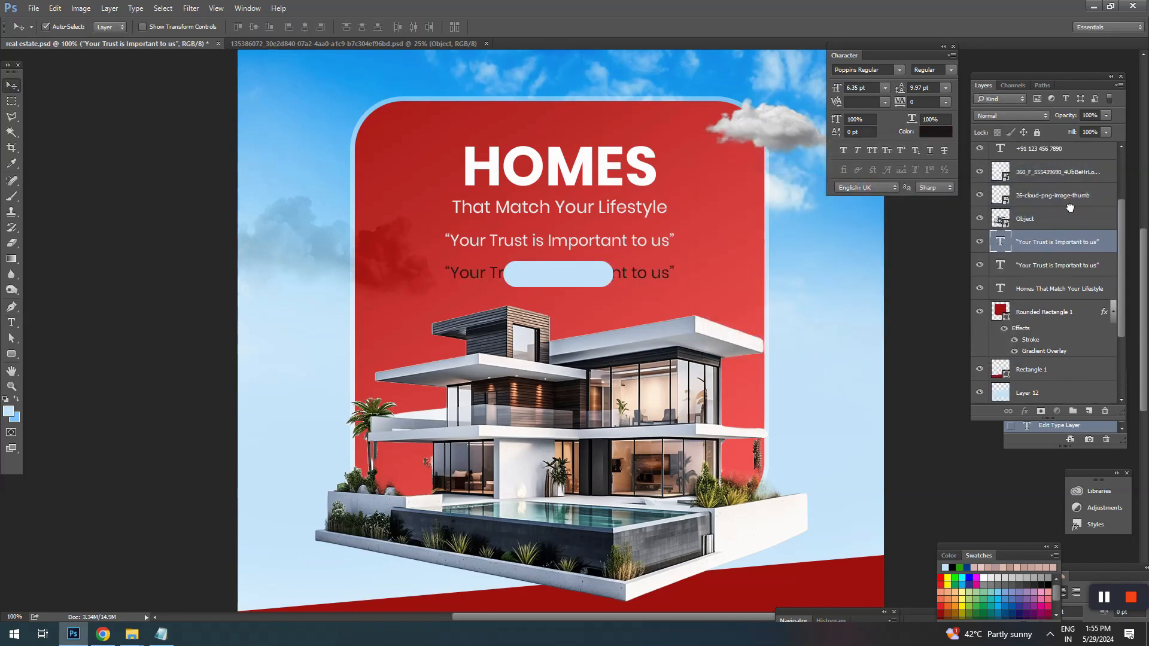
left_click_drag(1047, 304, 1053, 147)
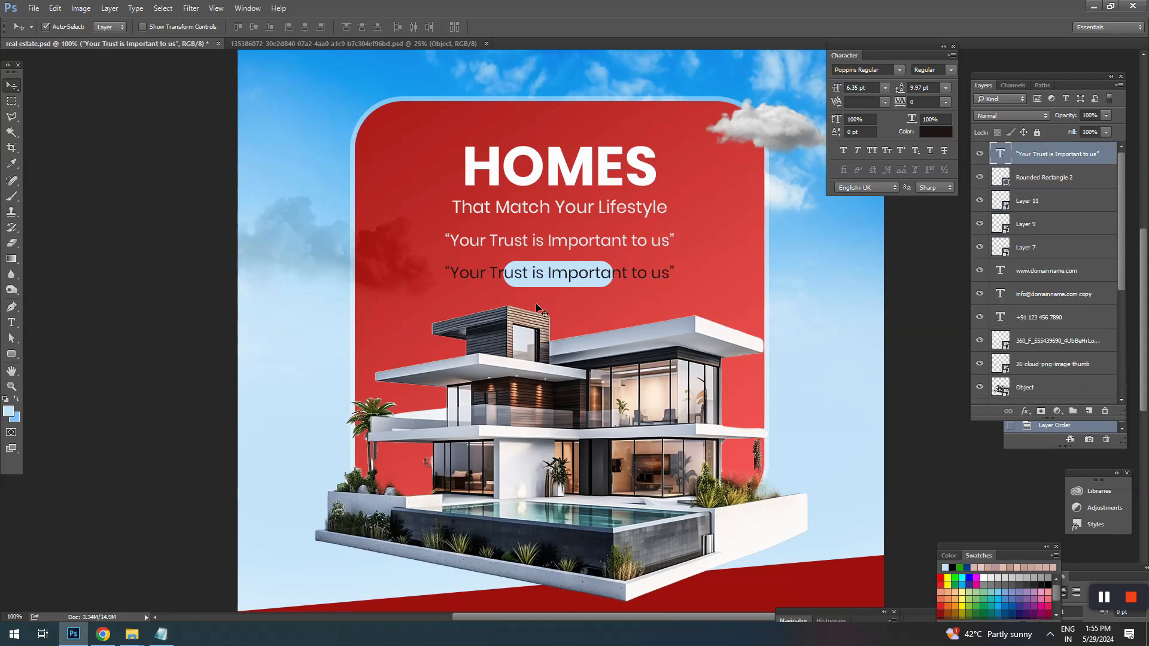
Step: Replace the dark tagline copy's text with “Contact Us” as the button label
key("t")
triple_click(616, 276)
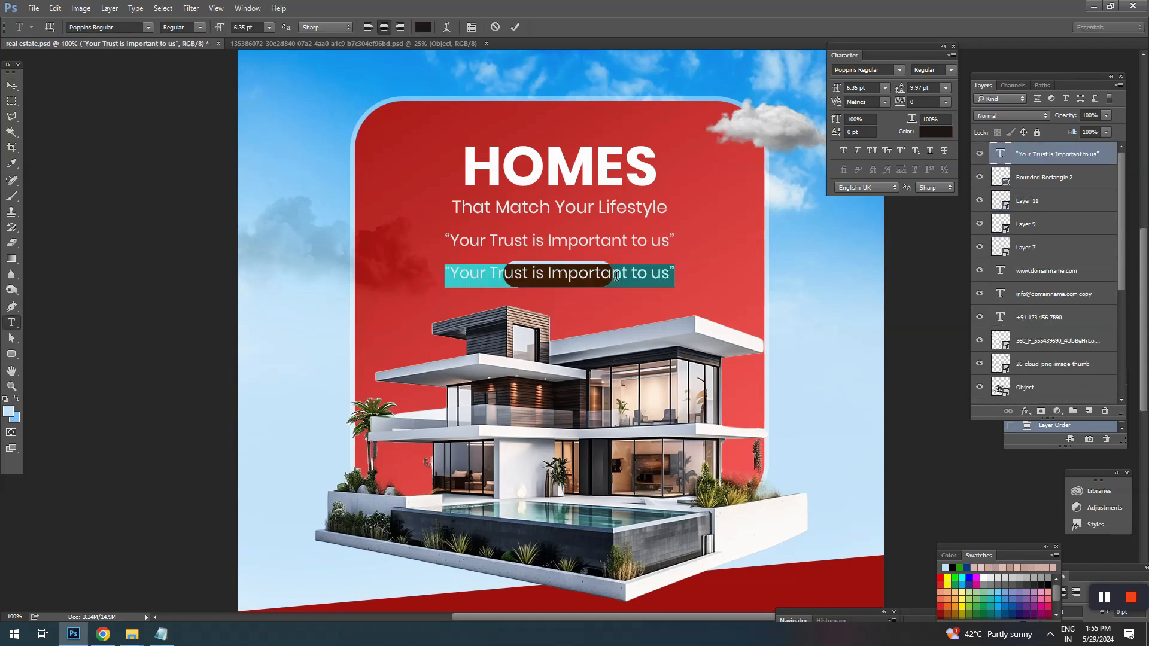
type("Contac")
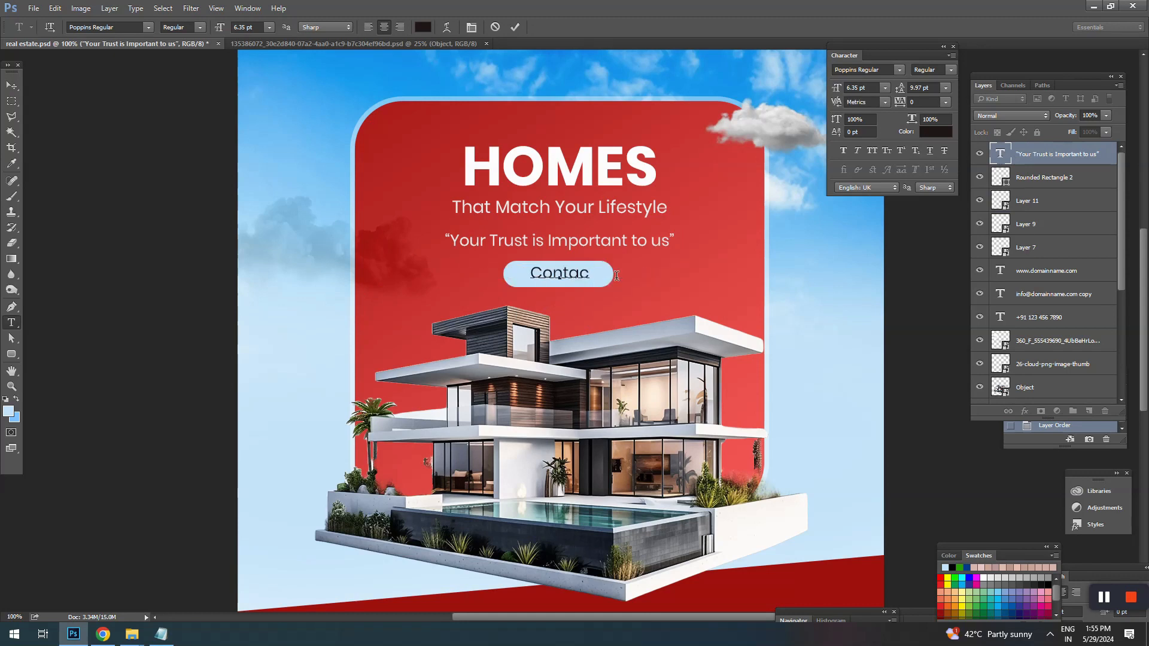
type("t Us")
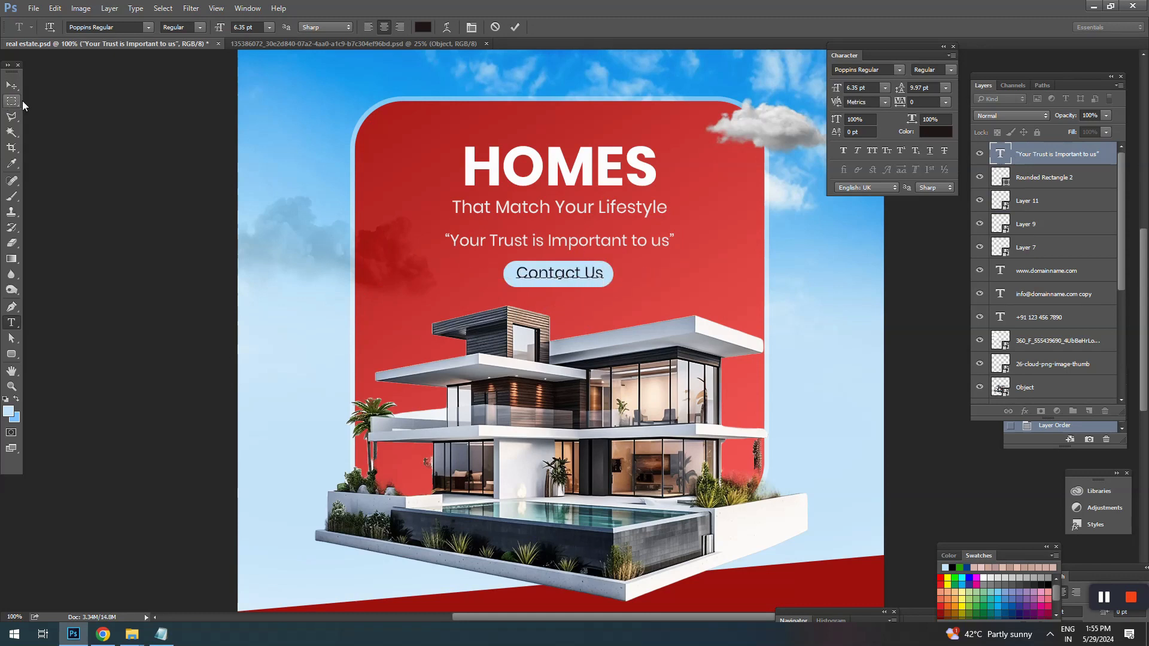
left_click(11, 86)
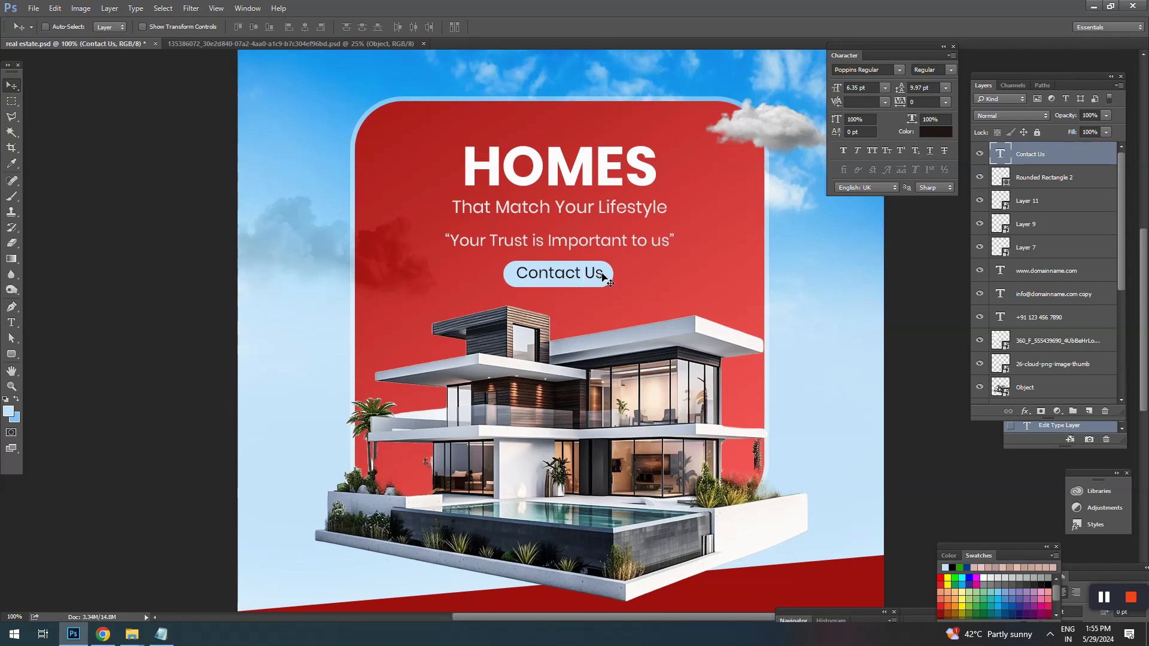
Step: Scale the “Contact Us” label down to about 90% and nudge it slightly down inside the button
key("ctrl+t")
left_click_drag(604, 263, 599, 267)
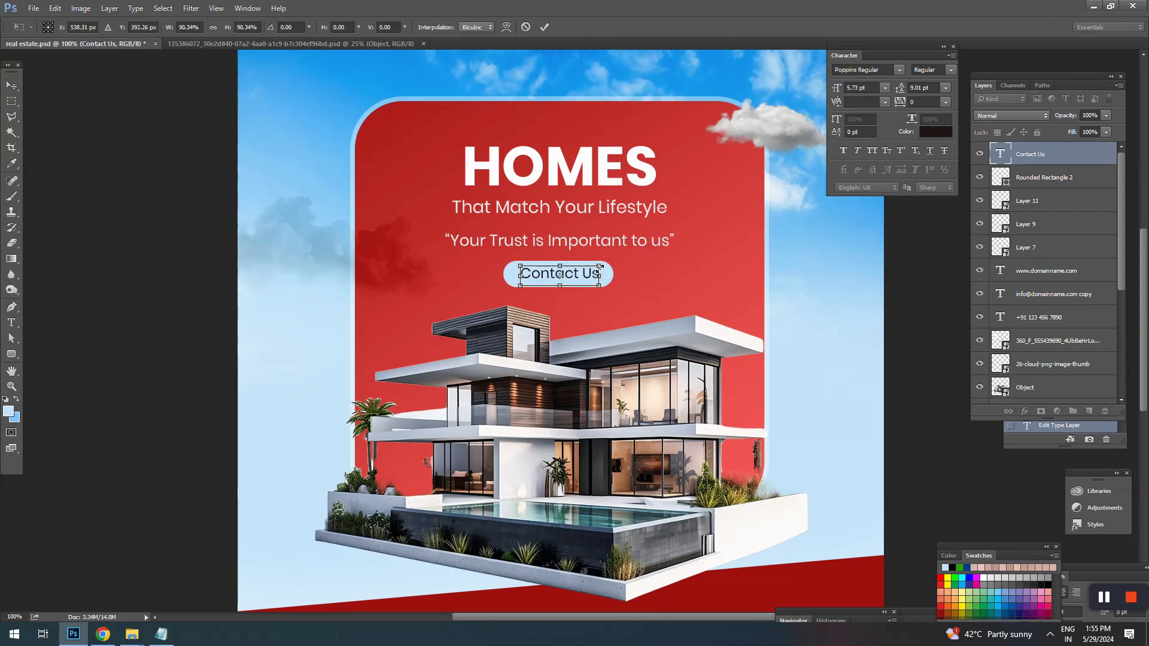
key("Return")
key("Down")
key("Down")
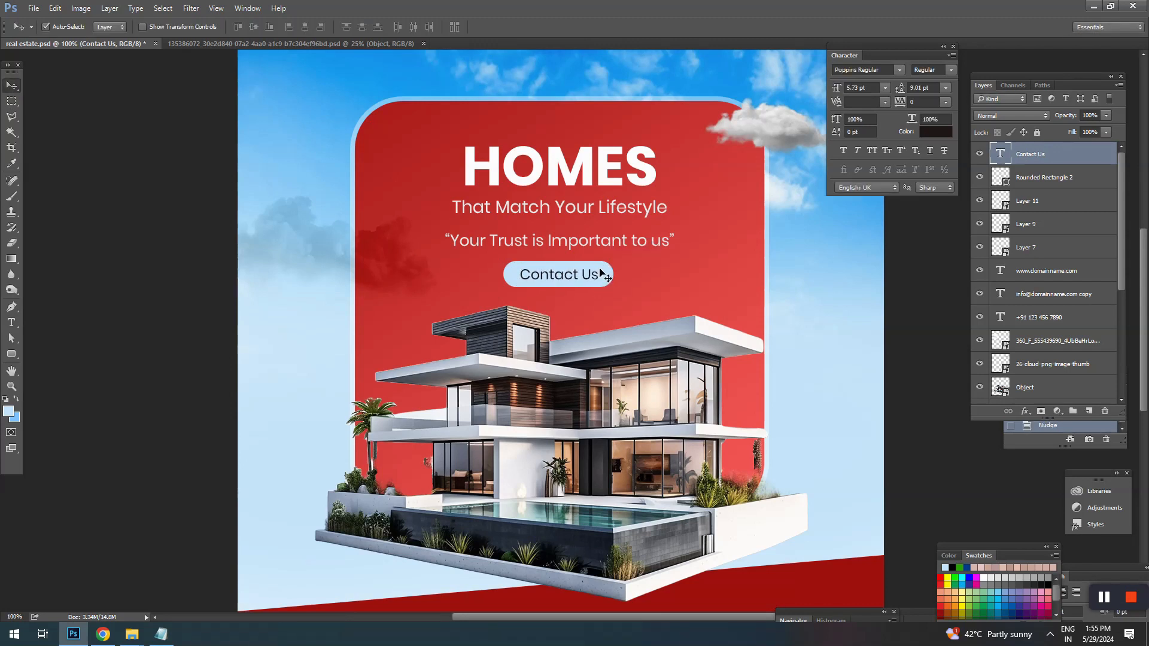
Step: Move the button shape and its label together about 0.03 in straight down
left_click(595, 275, "shift")
left_click_drag(595, 275, 595, 280)
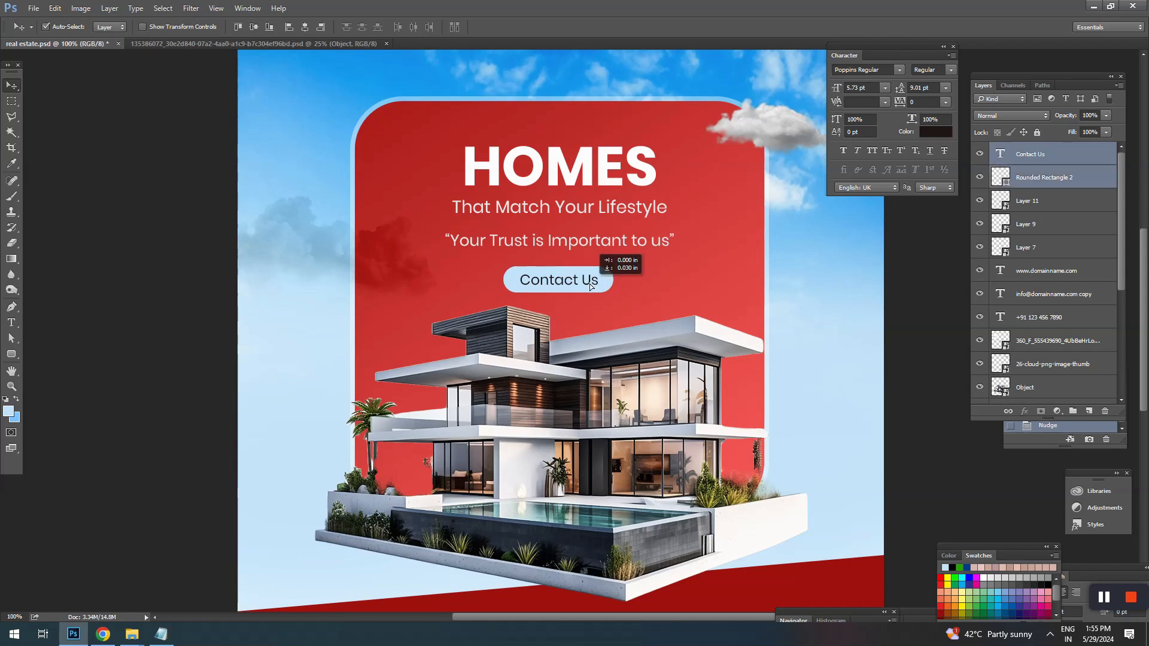
left_click(239, 295)
Step: Enlarge the button shape to about 102% and nudge the “Contact Us” label up and left to centre it
left_click(600, 292)
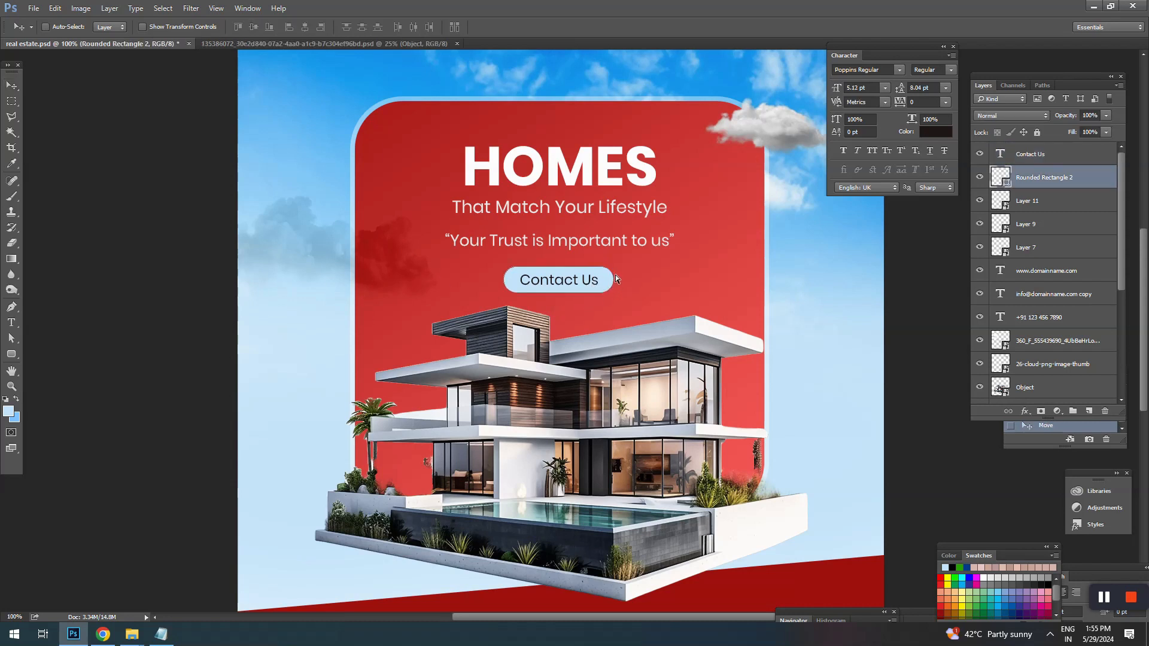
key("ctrl+t")
left_click_drag(618, 265, 616, 268)
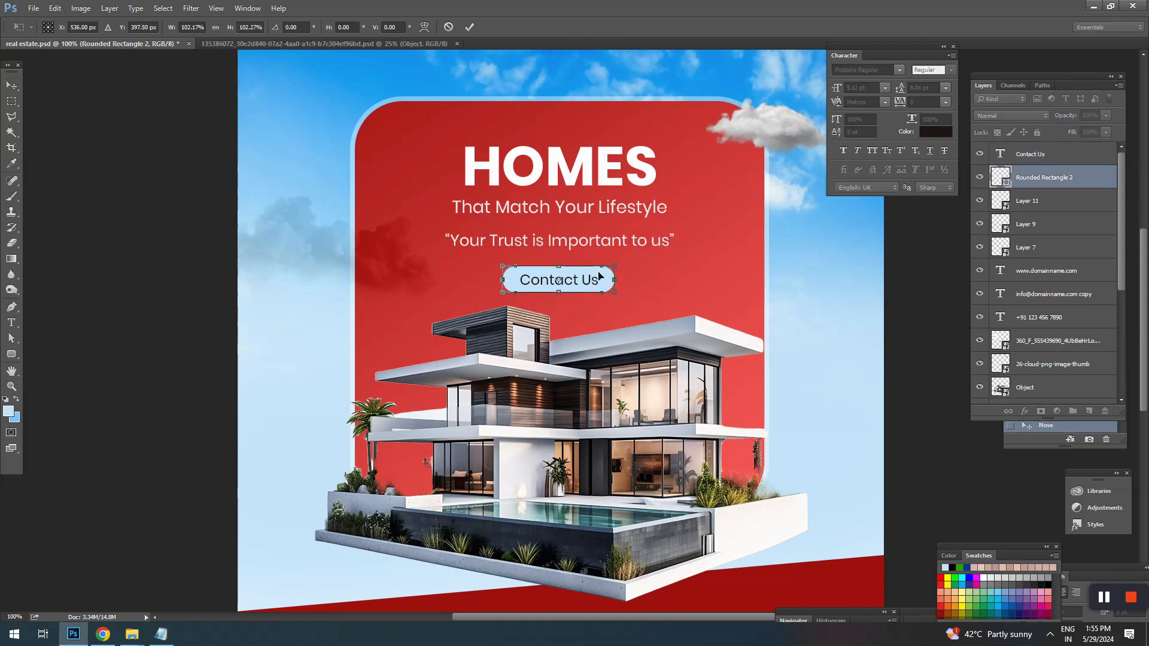
key("Return")
left_click(597, 278)
key("Up")
key("Up")
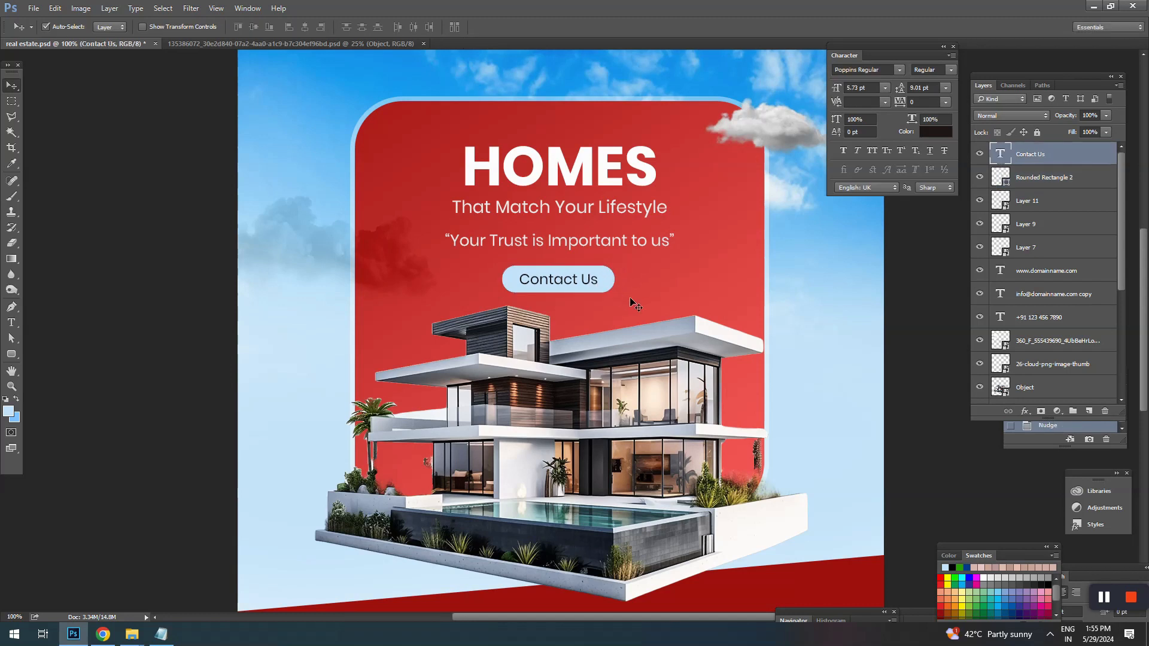
key("Left")
mouse_move(636, 291)
left_mouse_down()
mouse_move(648, 283)
mouse_move(640, 271)
left_mouse_up()
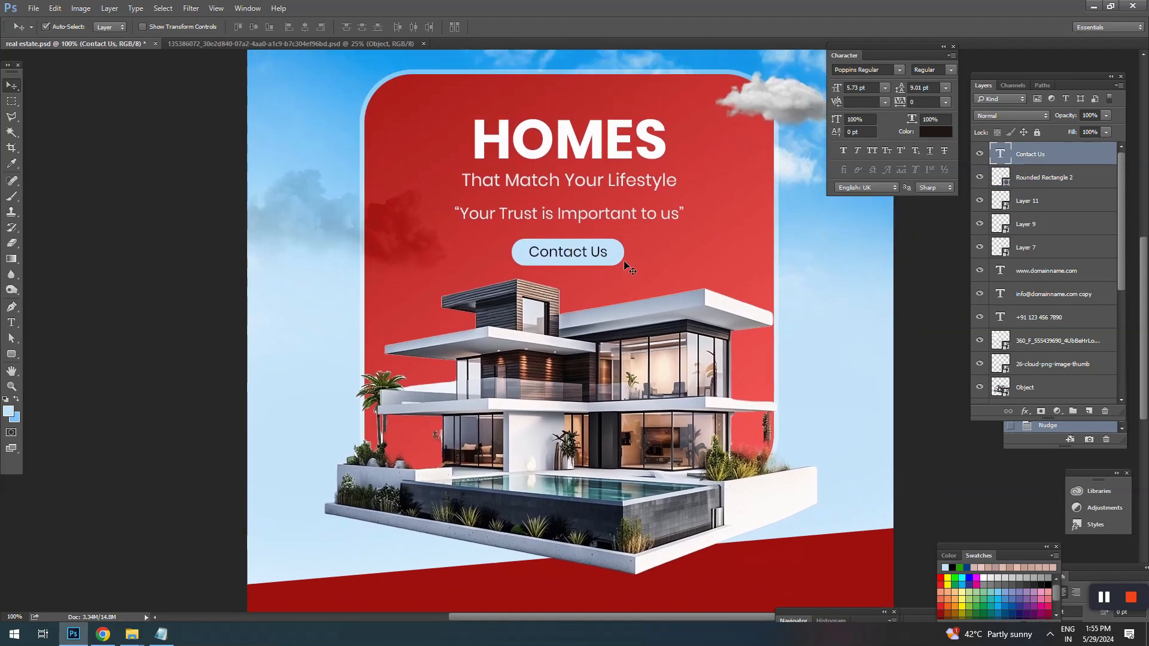
Step: Nudge the quoted tagline up closer to “That Match Your Lifestyle”, leaving a small gap between the lines
left_click(624, 216)
key("shift+Up")
key("shift+Up")
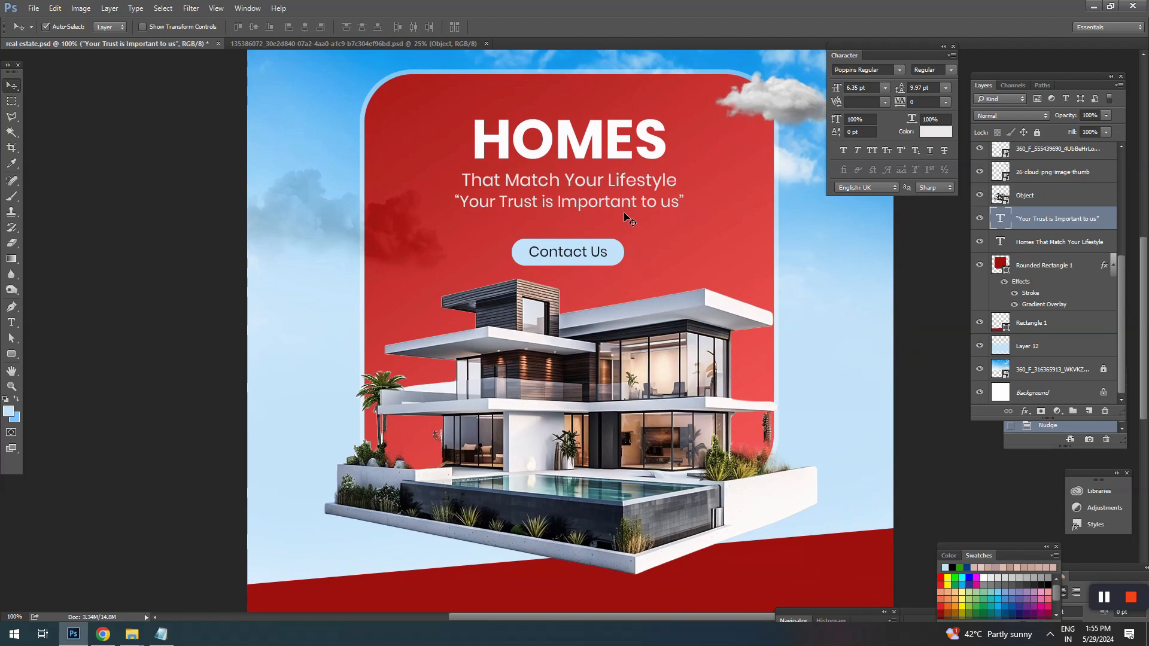
key("Down")
key("Down")
key("Down")
key("Down")
key("Down")
key("Down")
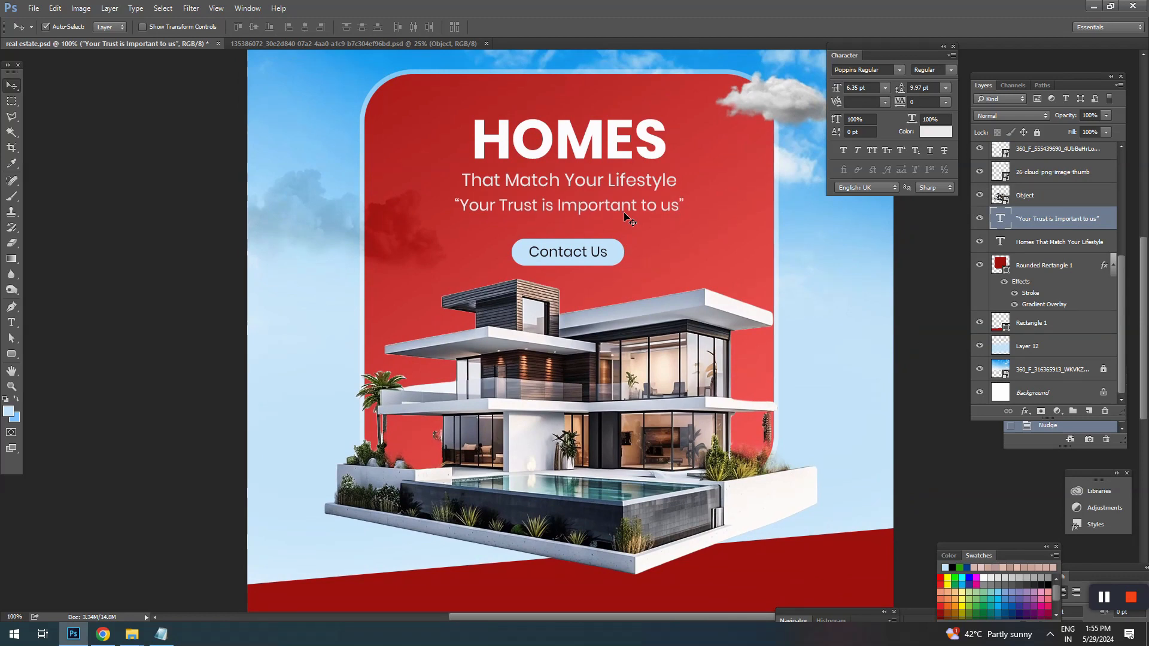
Step: Add a soft drop shadow to the button shape with 15% opacity, 5 px distance, 5% spread and 13 px size
left_click(623, 259)
key("m")
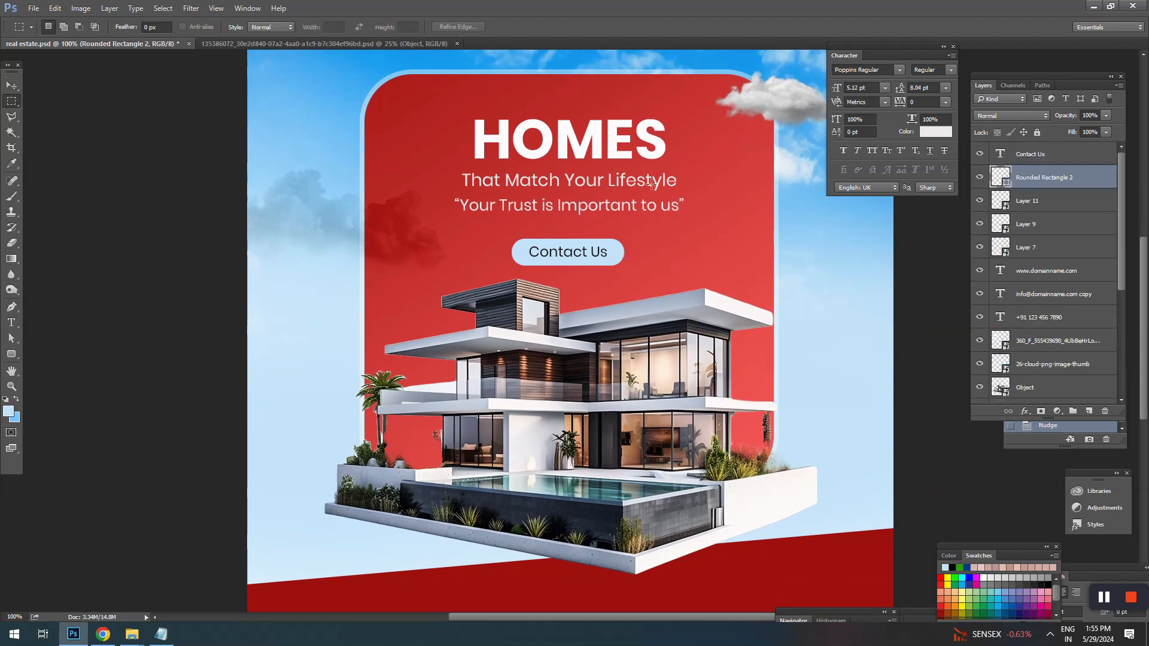
right_click(651, 183)
left_click(682, 193)
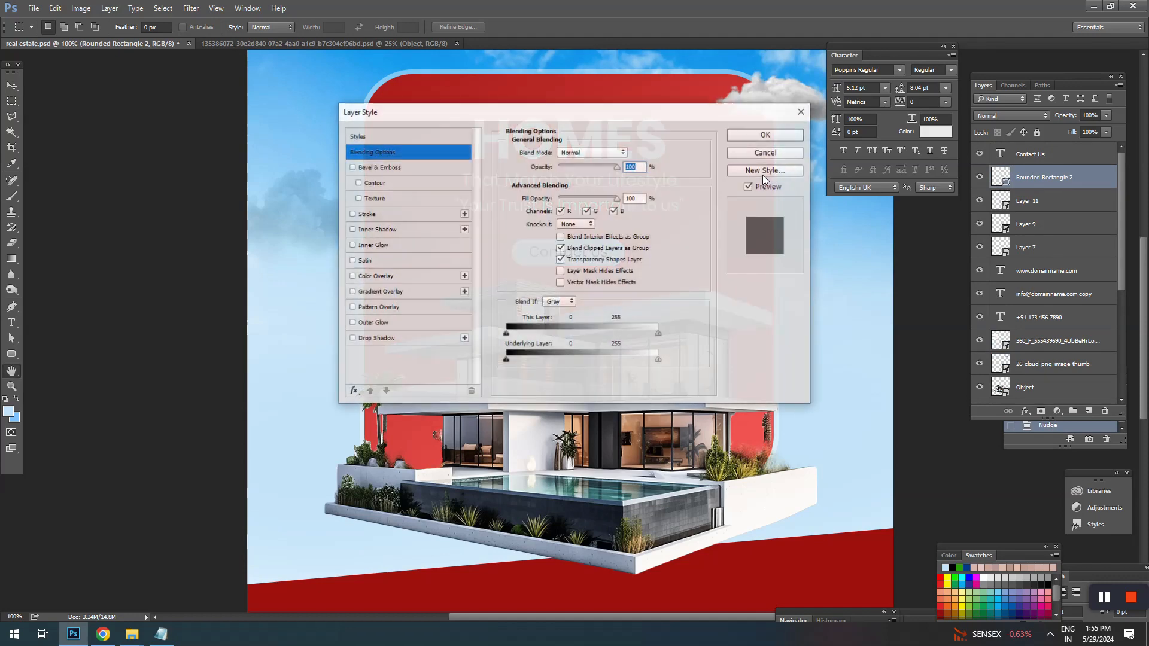
left_click_drag(466, 99, 813, 73)
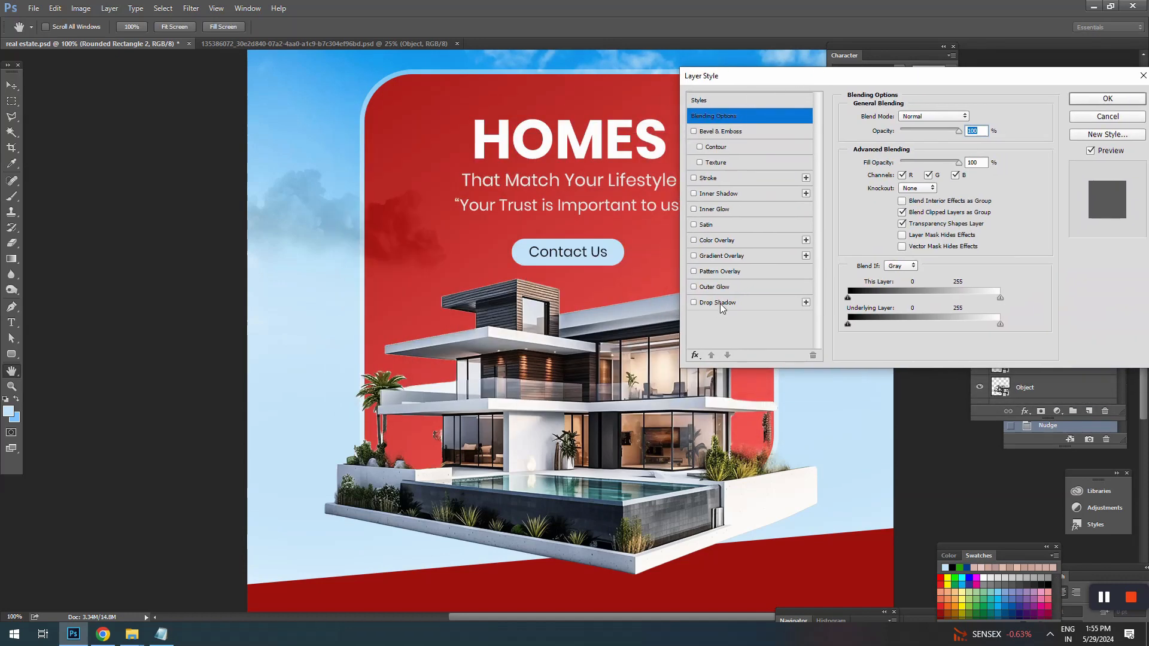
left_click(719, 304)
mouse_move(896, 174)
left_mouse_down()
mouse_move(909, 174)
mouse_move(895, 174)
left_mouse_up()
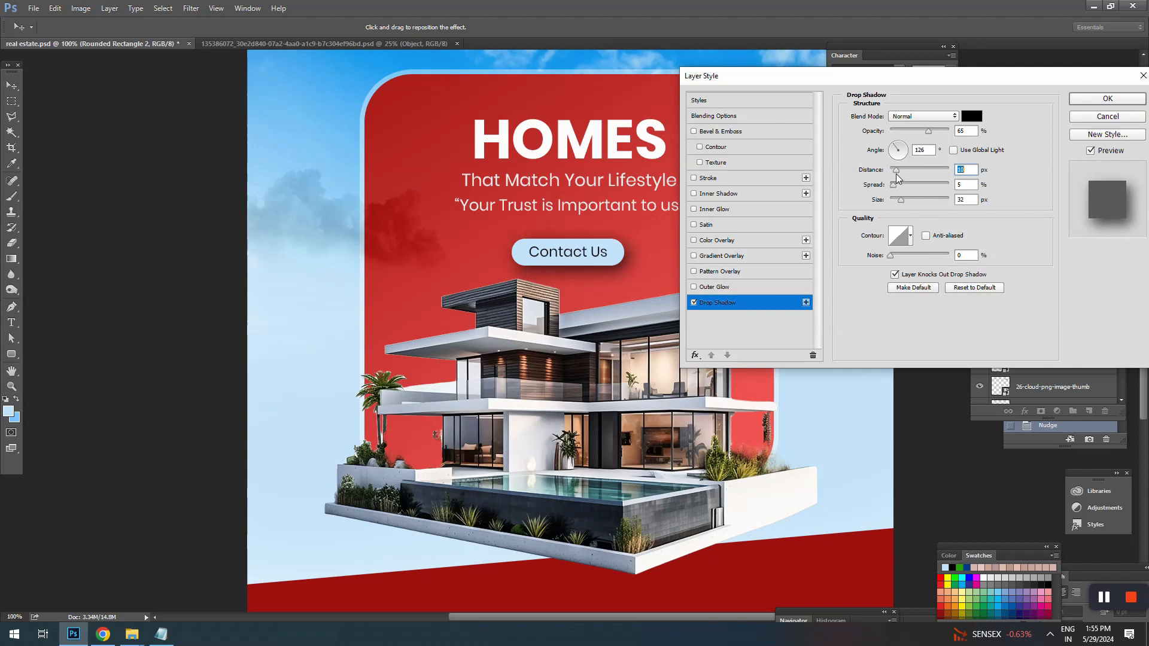
left_click_drag(929, 133, 905, 142)
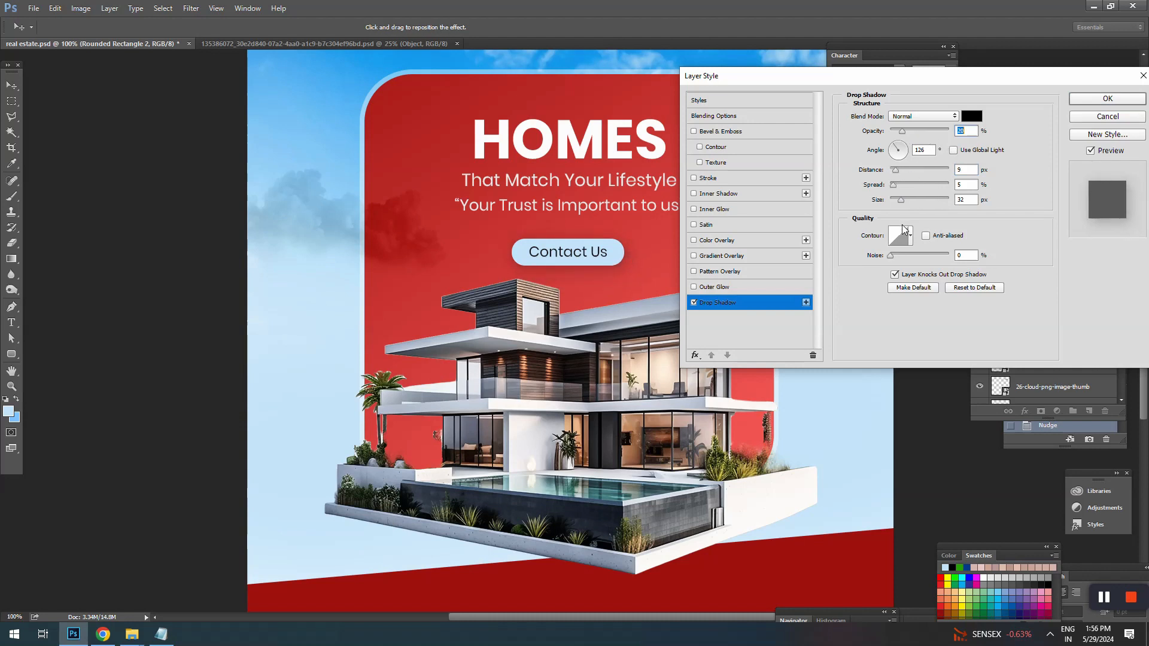
left_click_drag(907, 200, 896, 205)
left_click(973, 170)
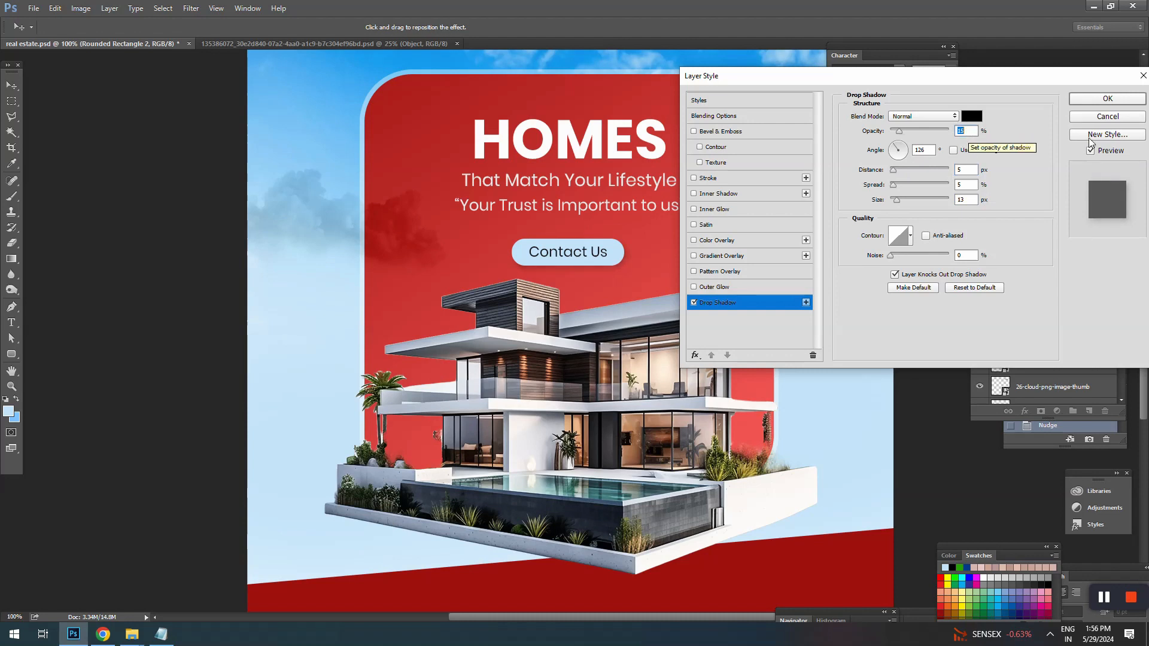
left_click(1107, 99)
Step: Save the real estate.psd document
left_click_drag(609, 258, 585, 216)
key("ctrl+minus")
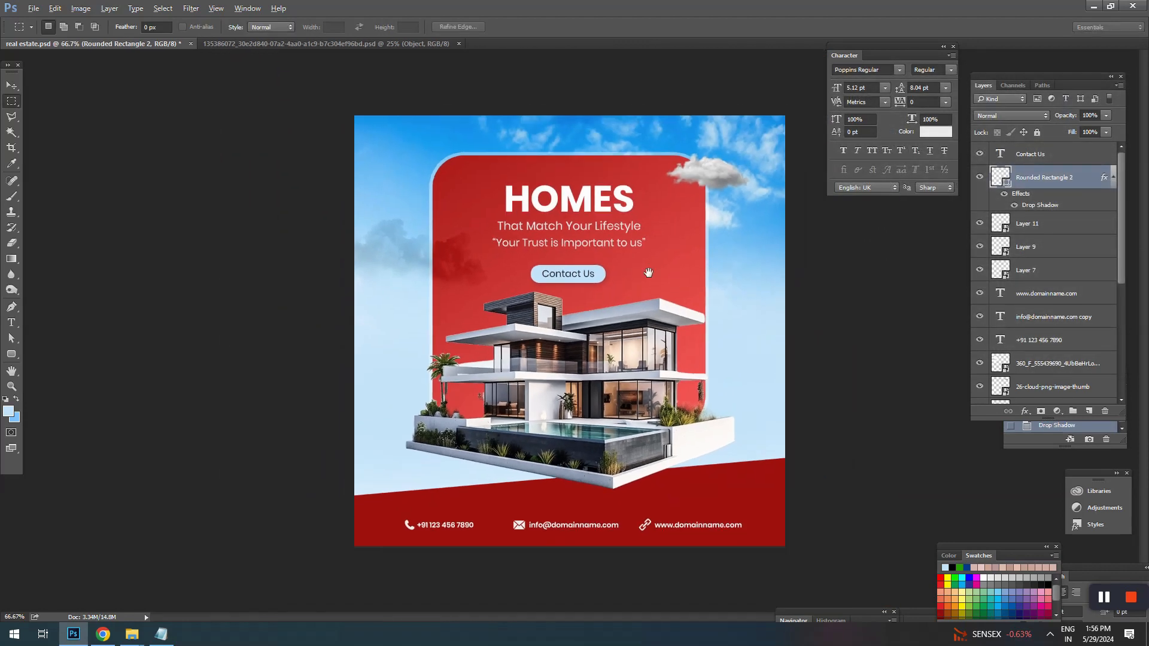
key("ctrl+s")
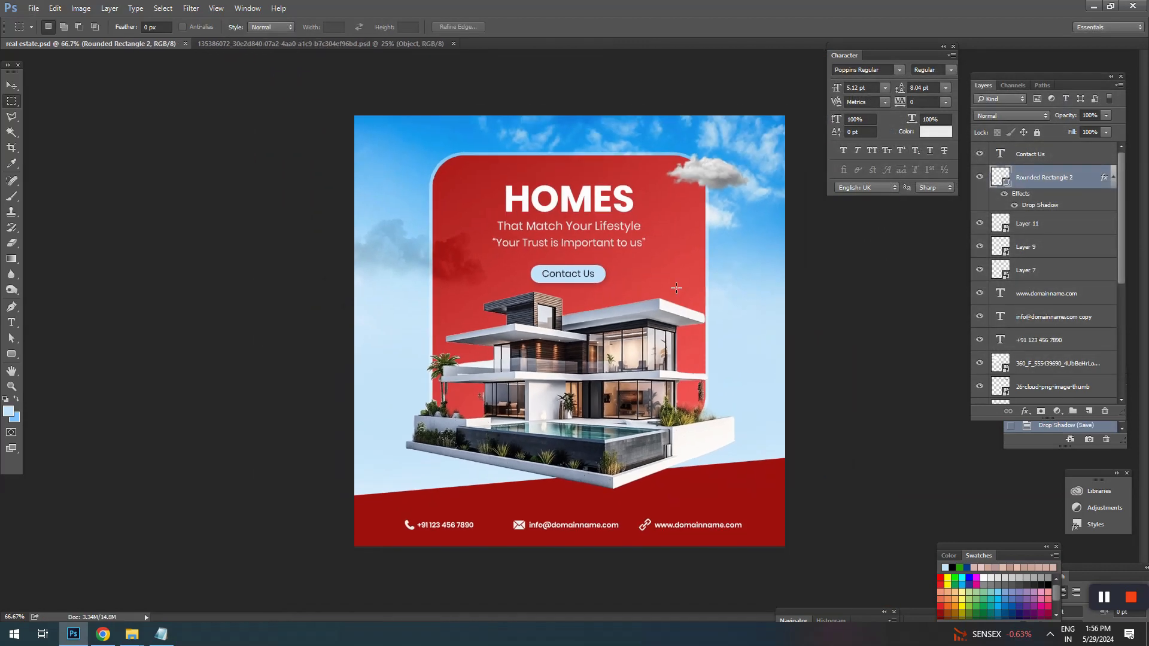
Step: Add a black drop shadow to the house image with 97% opacity, 5 px distance, 5% spread and 51 px size
left_click(658, 296, "ctrl")
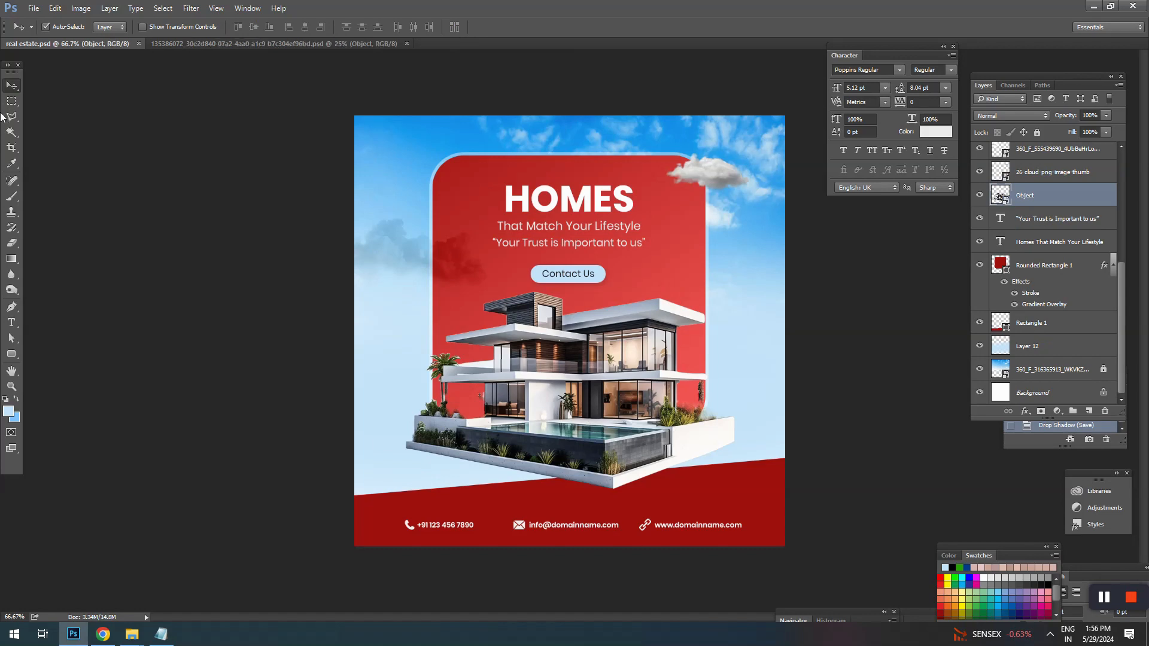
right_click(648, 240)
left_click(669, 249)
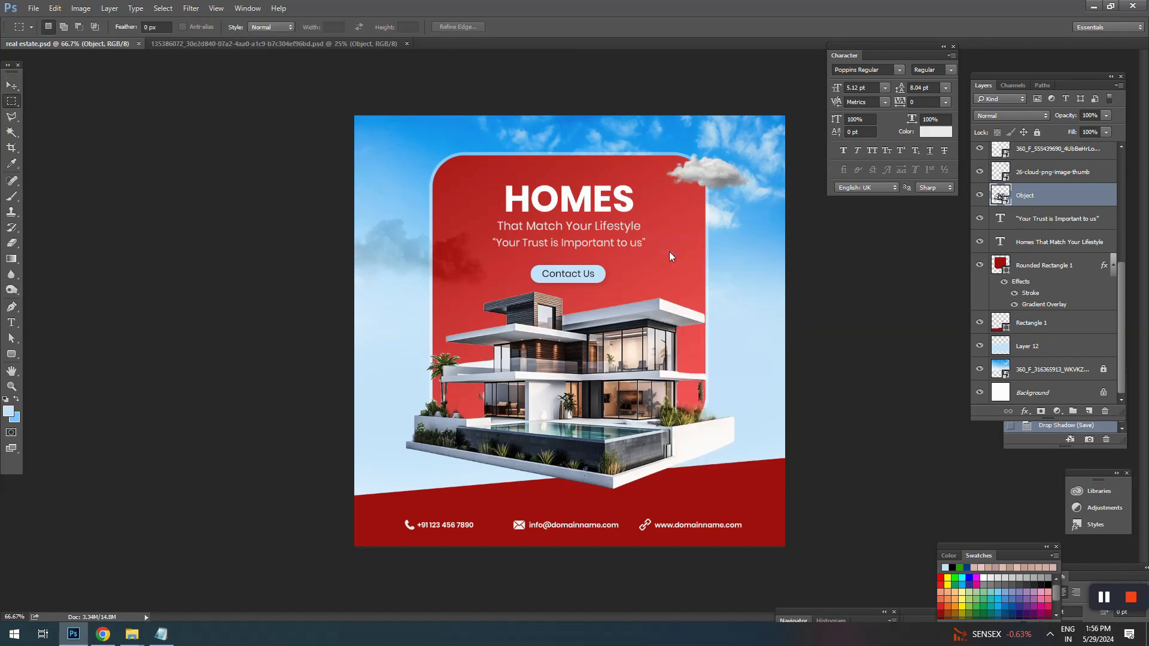
left_click_drag(612, 119, 895, 76)
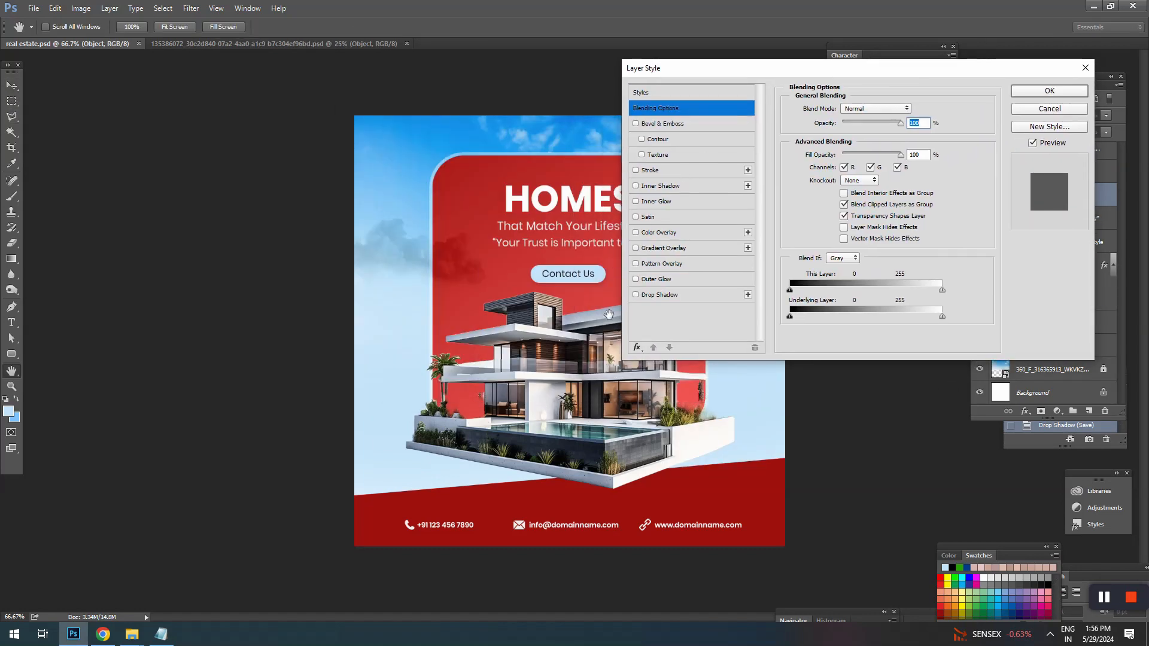
left_click(667, 294)
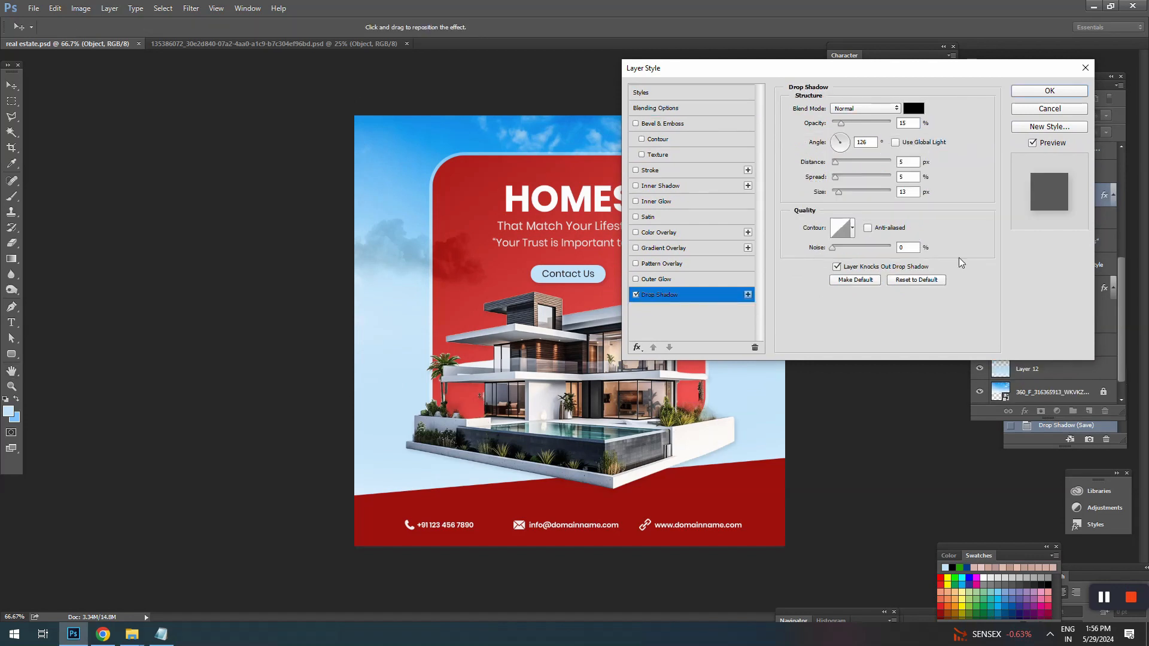
left_click_drag(840, 194, 840, 190)
left_click_drag(892, 68, 970, 45)
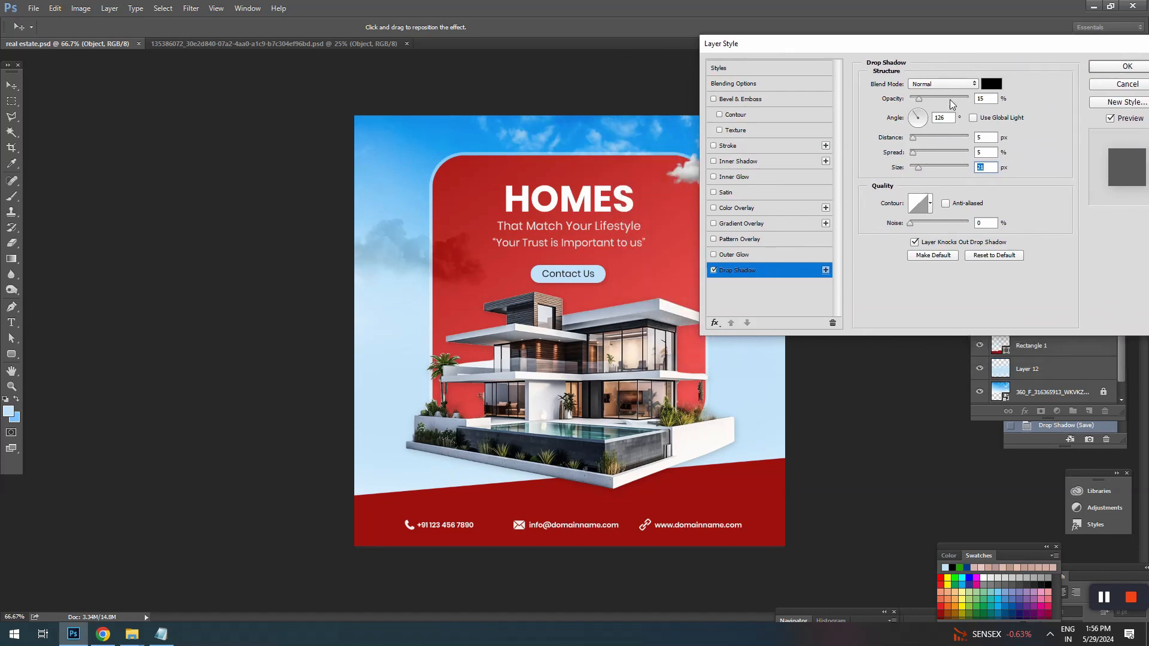
left_click_drag(920, 100, 960, 99)
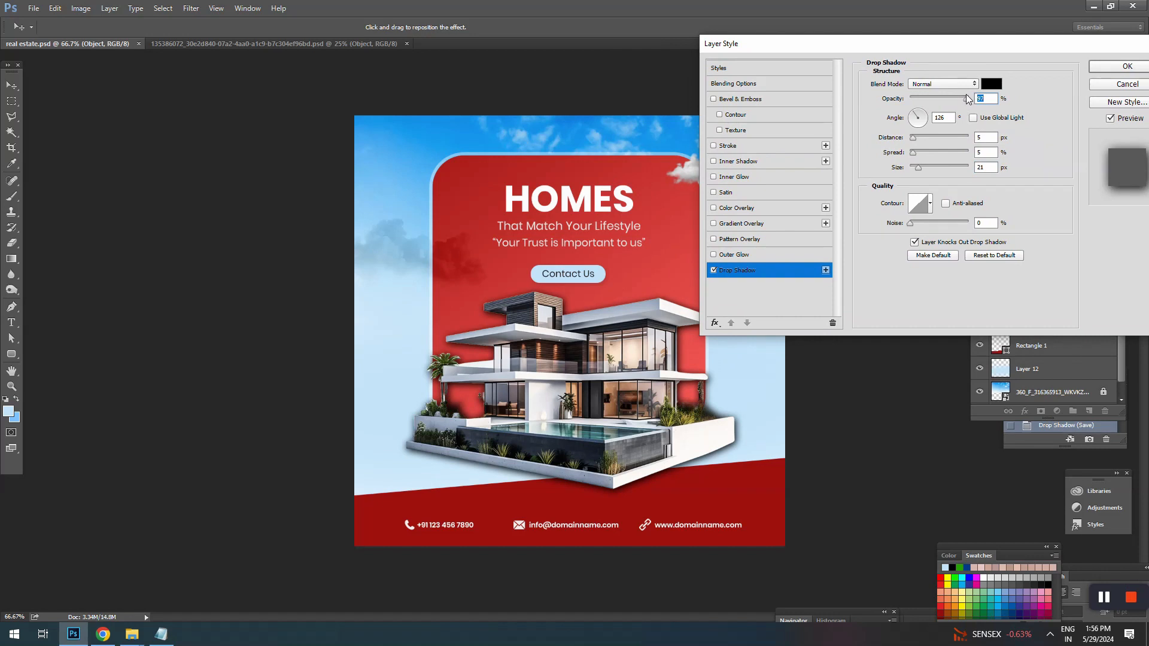
left_click_drag(917, 167, 924, 165)
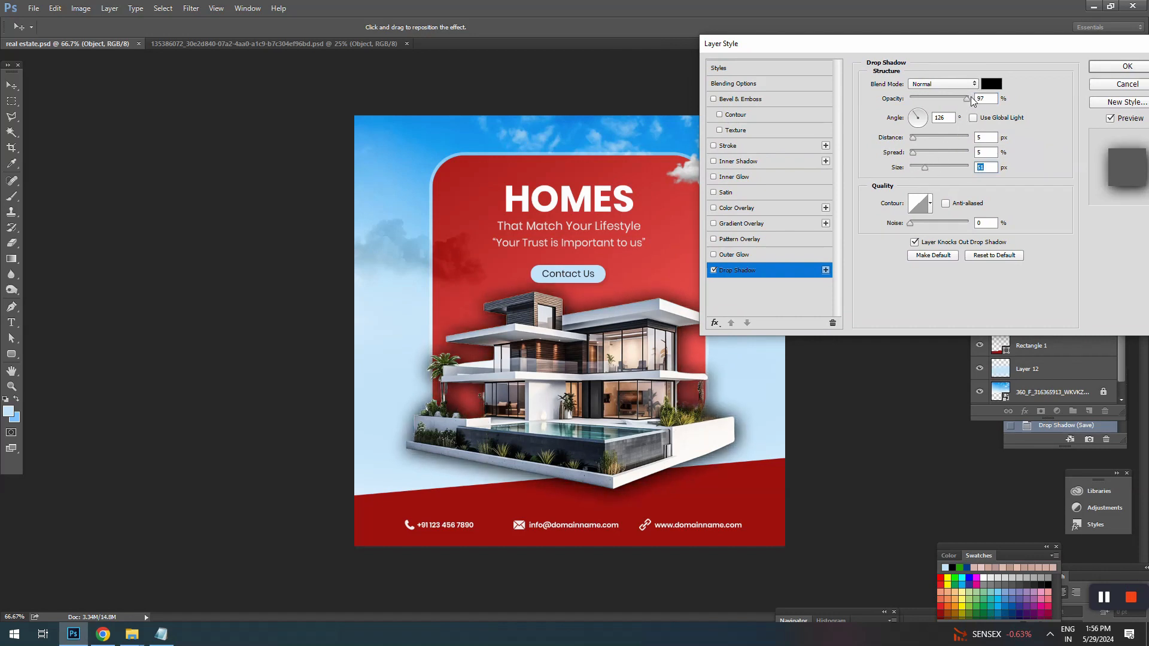
Step: Soften the house's drop shadow to about 44% opacity and set its distance to 24 px
left_click_drag(965, 97, 949, 97)
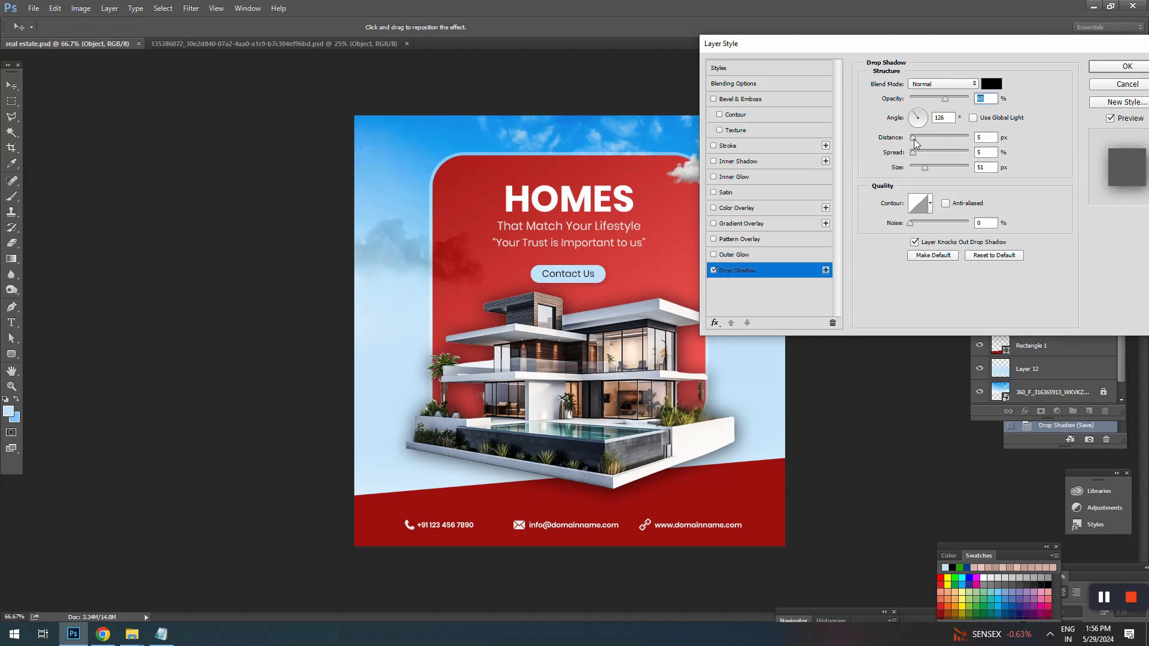
left_click_drag(913, 138, 924, 138)
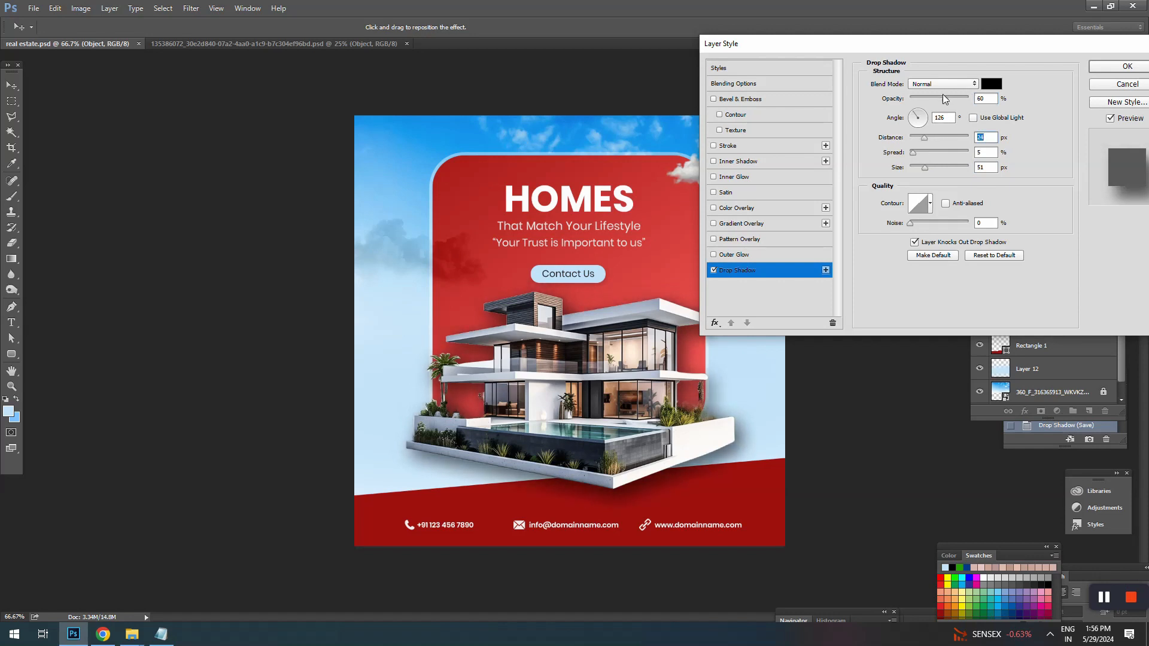
left_click_drag(942, 94, 933, 95)
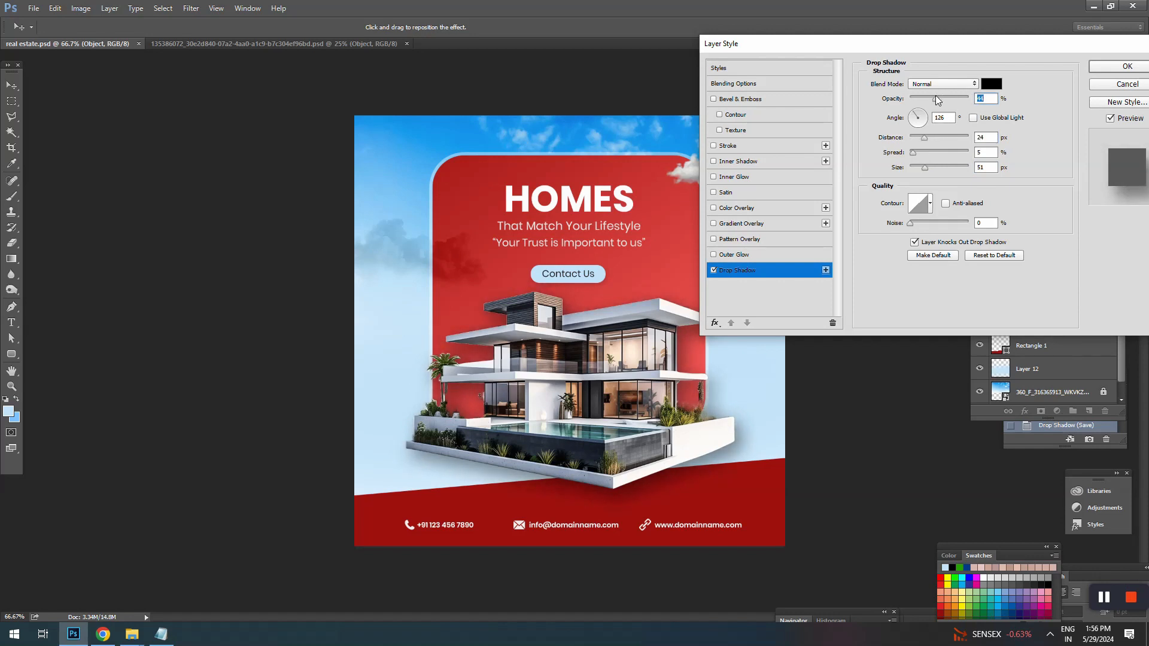
left_click(1127, 65)
Step: Nudge the grey cloud slightly down and right at the rounded rectangle's upper corner
key("v")
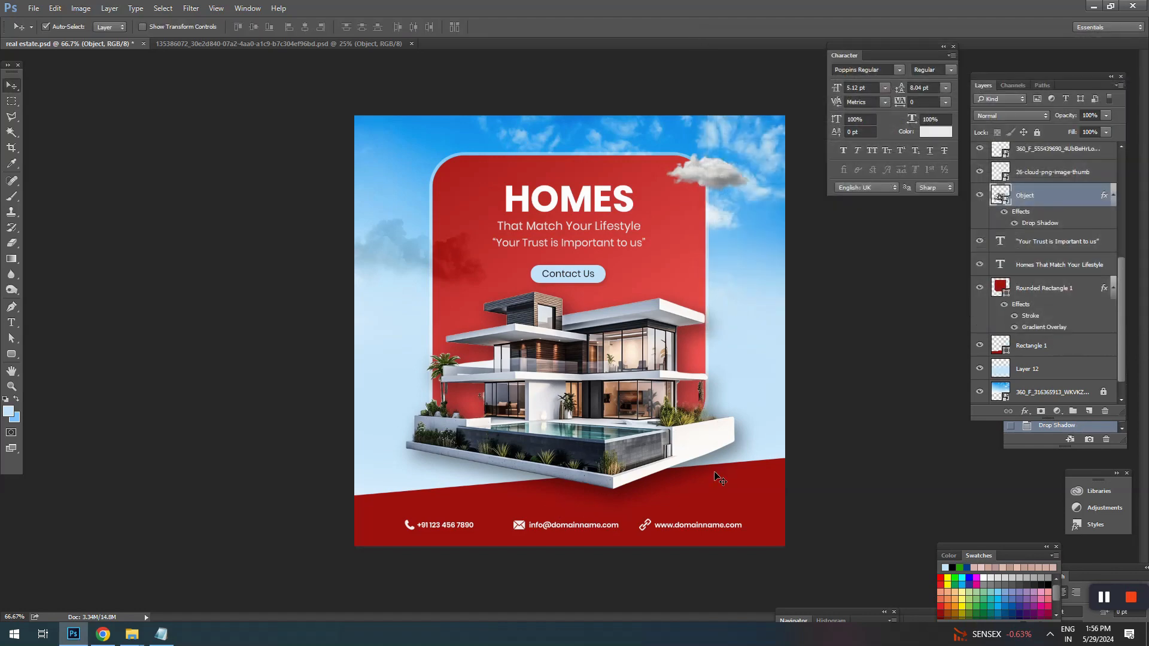
left_click(715, 475)
left_click_drag(720, 176, 725, 191)
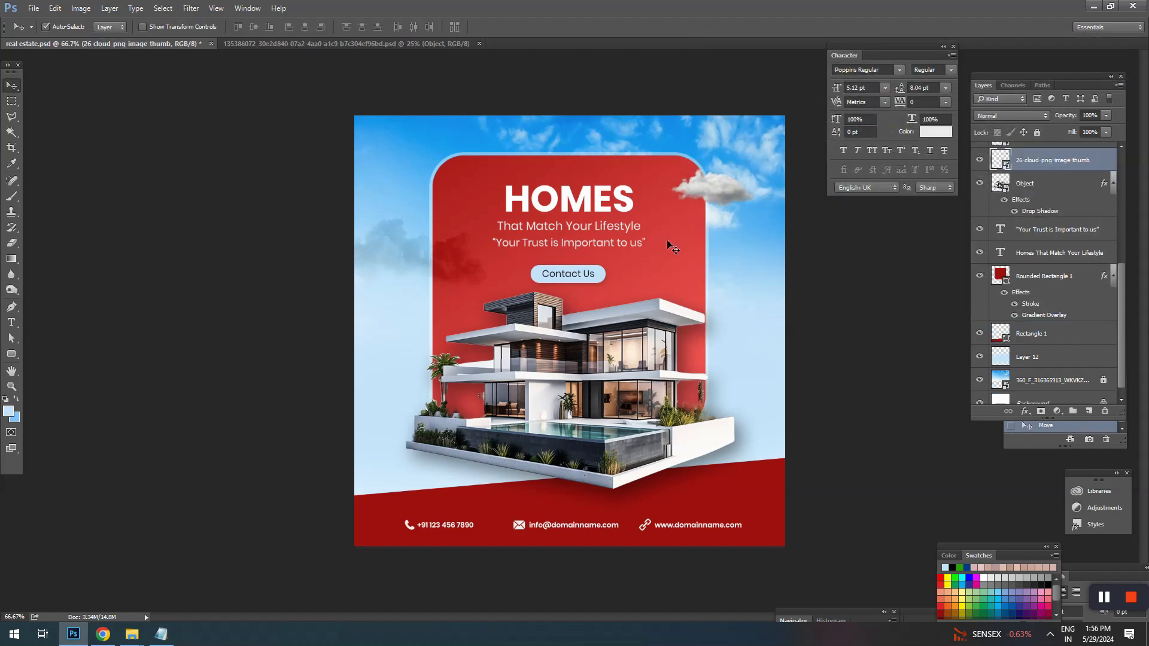
Step: Enlarge the “HOMES” headline text to 24 pt with 13 pt leading
left_click(568, 206)
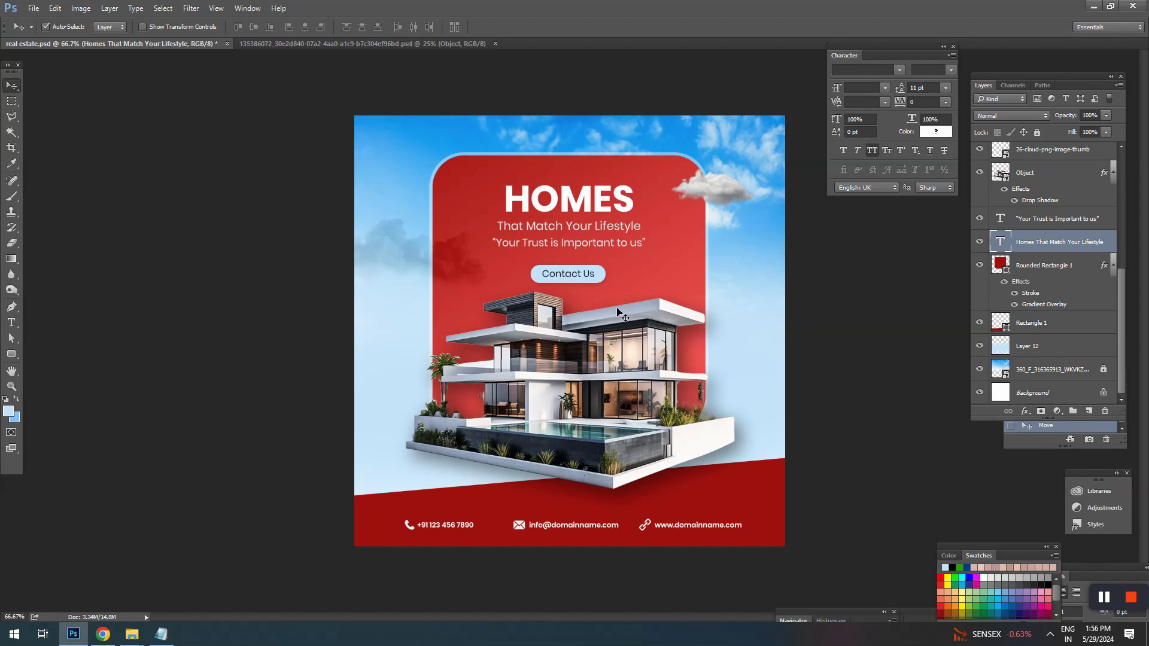
key("t")
left_click_drag(510, 207, 633, 229)
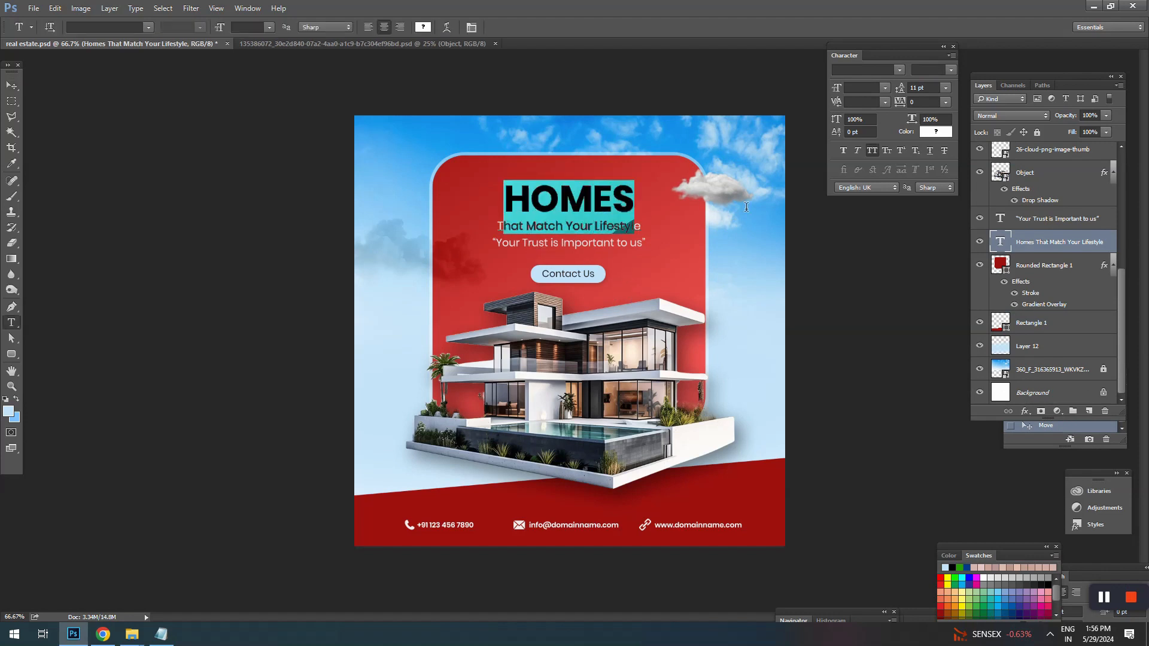
left_click(917, 87)
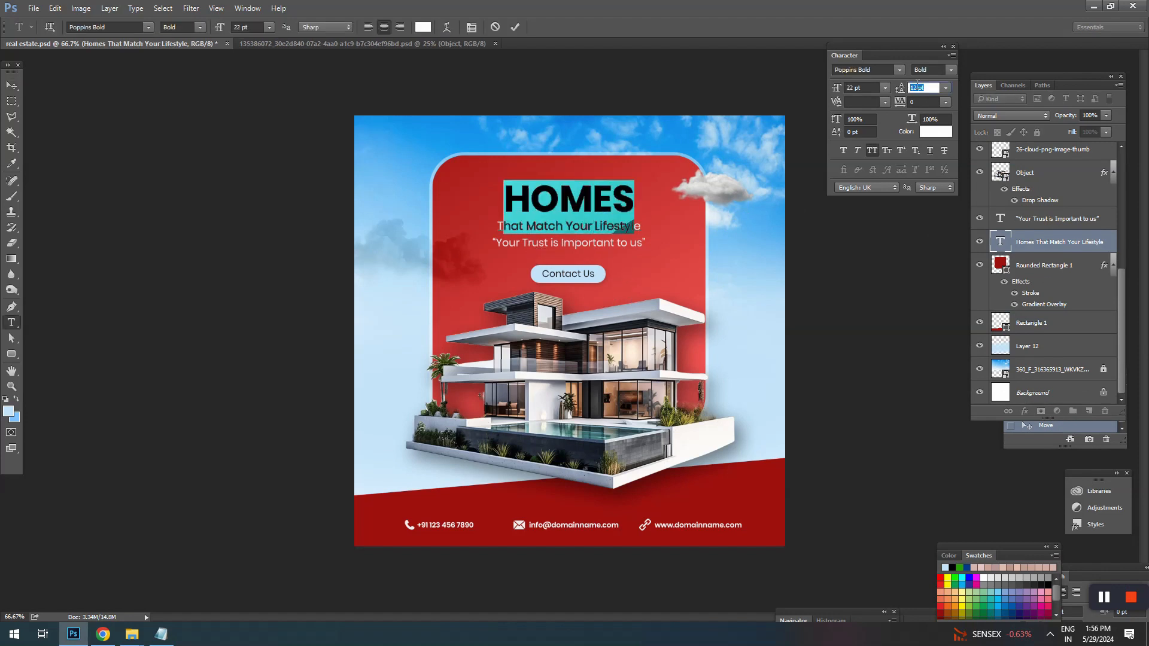
key("Up")
left_click(859, 88)
key("Up")
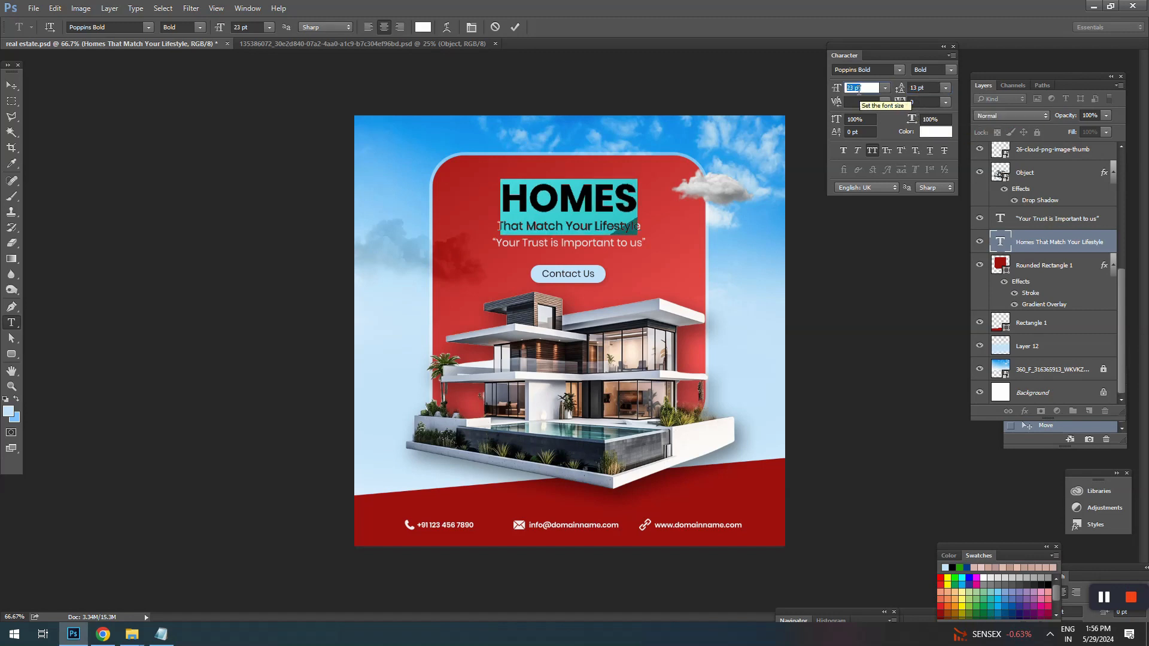
key("Up")
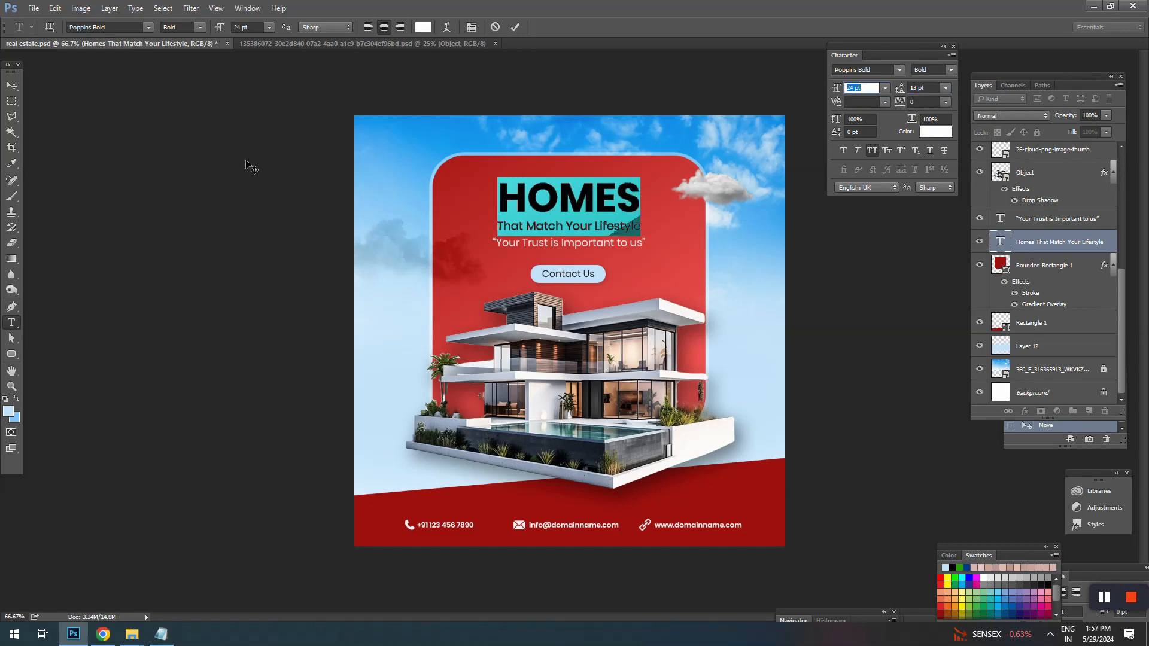
left_click(12, 86)
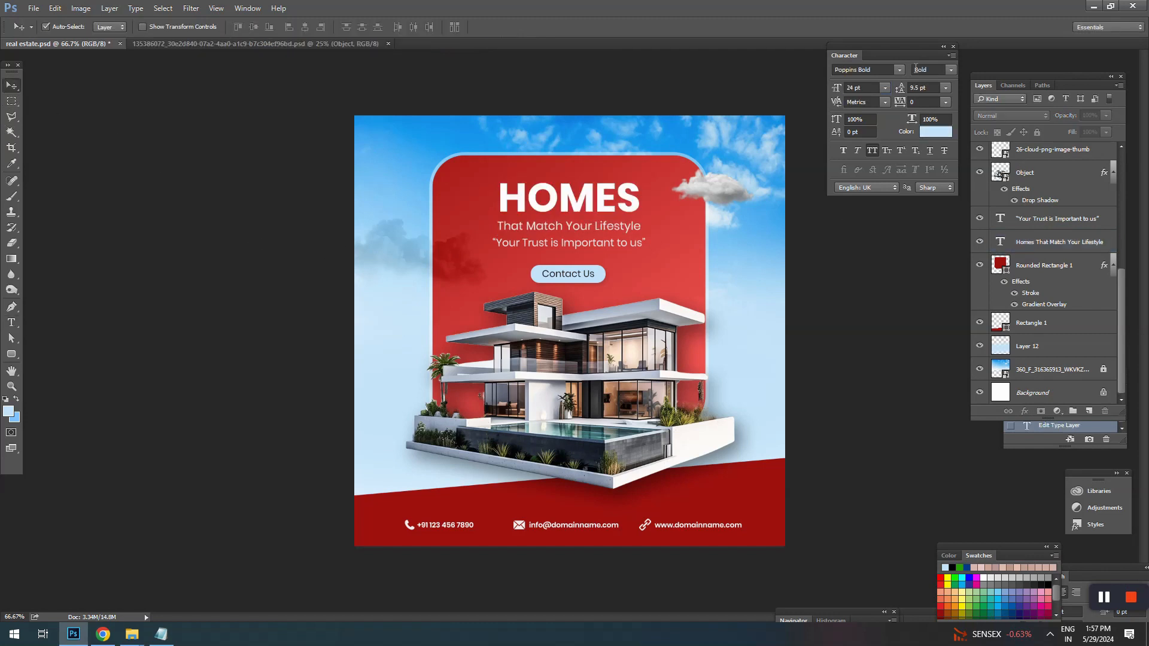
Step: Collapse the Character and Layers panels and save the real estate.psd document
left_click(943, 46)
left_click(1110, 76)
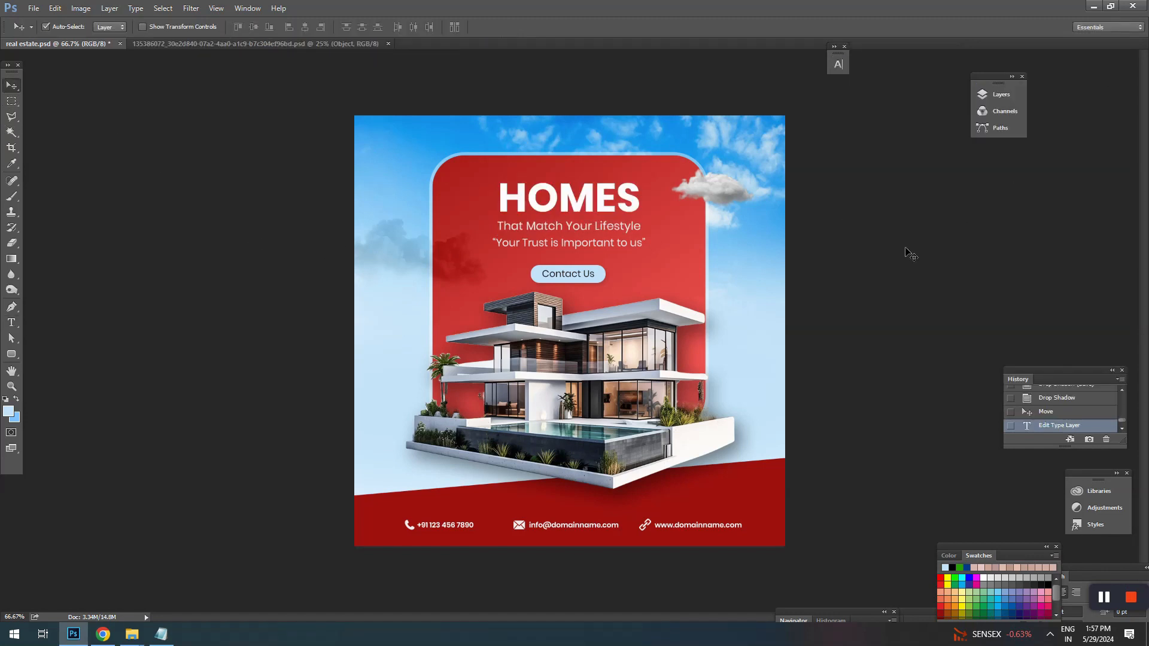
key("ctrl+s")
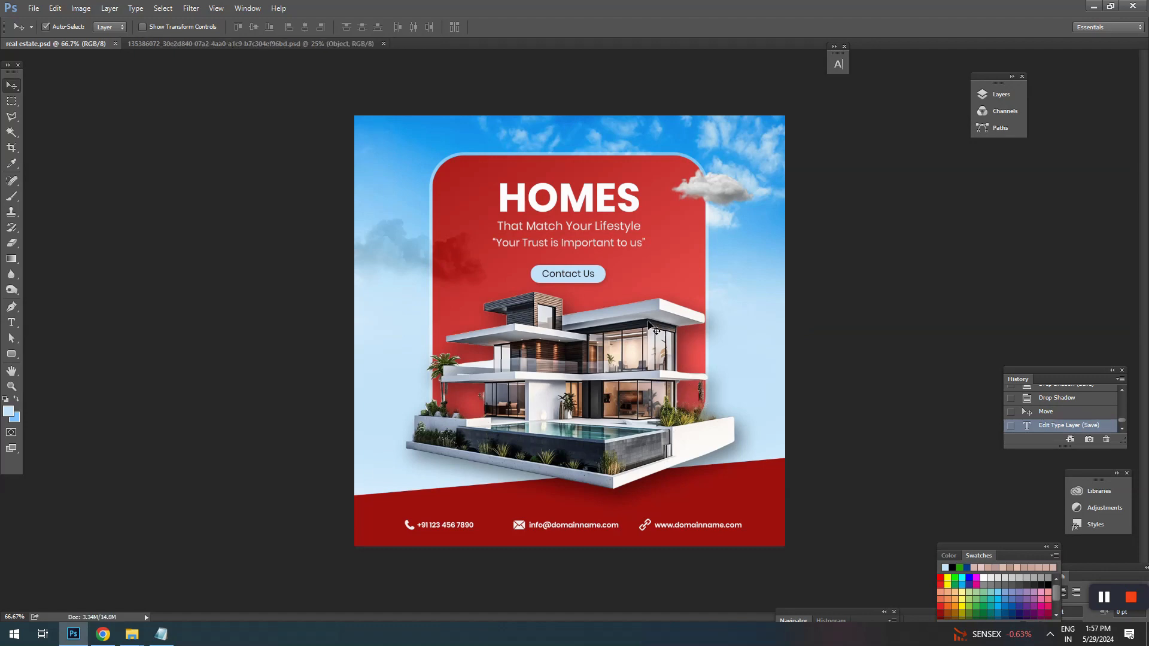
Step: Hide the interface panels and examine the whole finished post at a larger size
key("Tab")
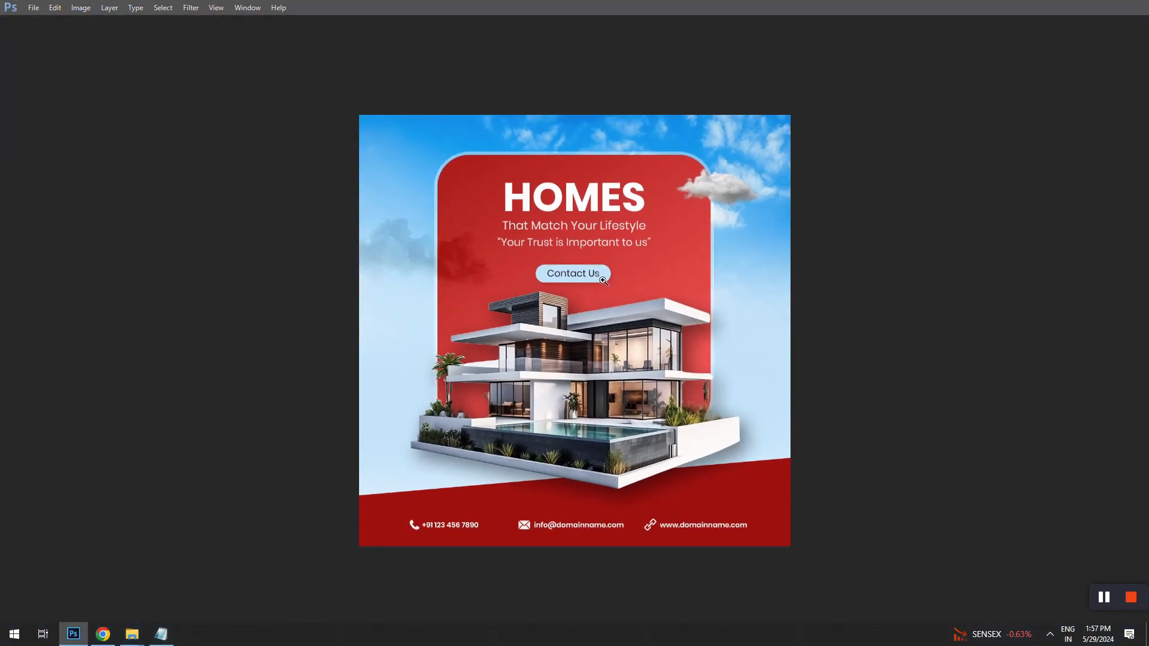
left_click_drag(603, 280, 640, 291)
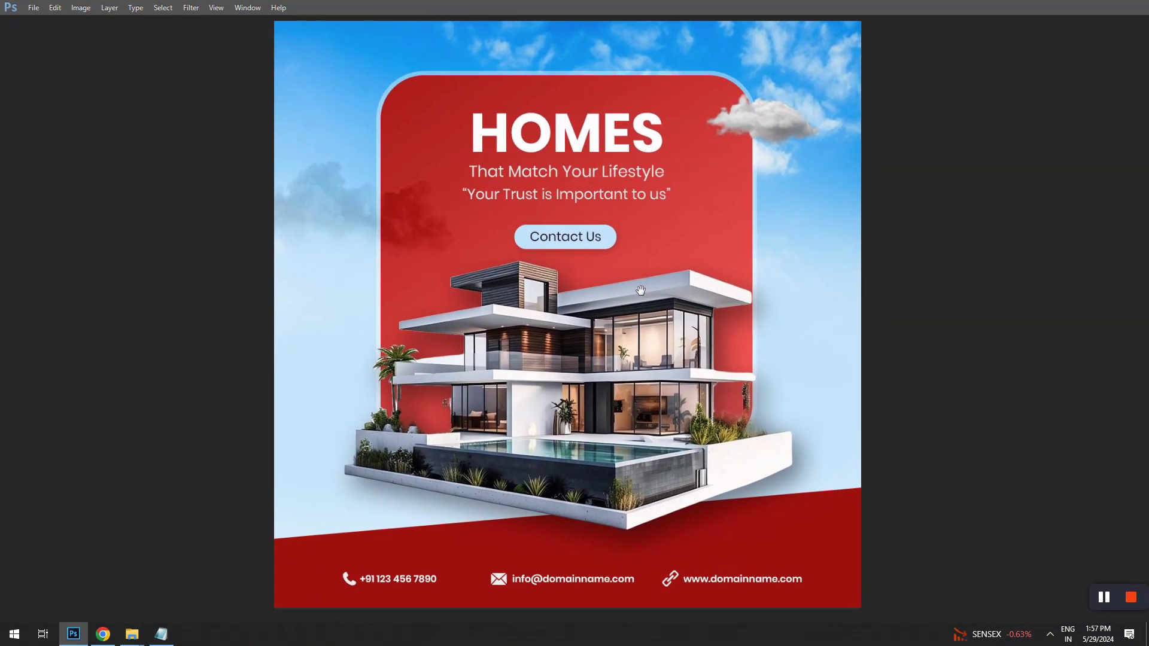
left_click_drag(658, 383, 658, 378)
left_click(656, 328, "alt")
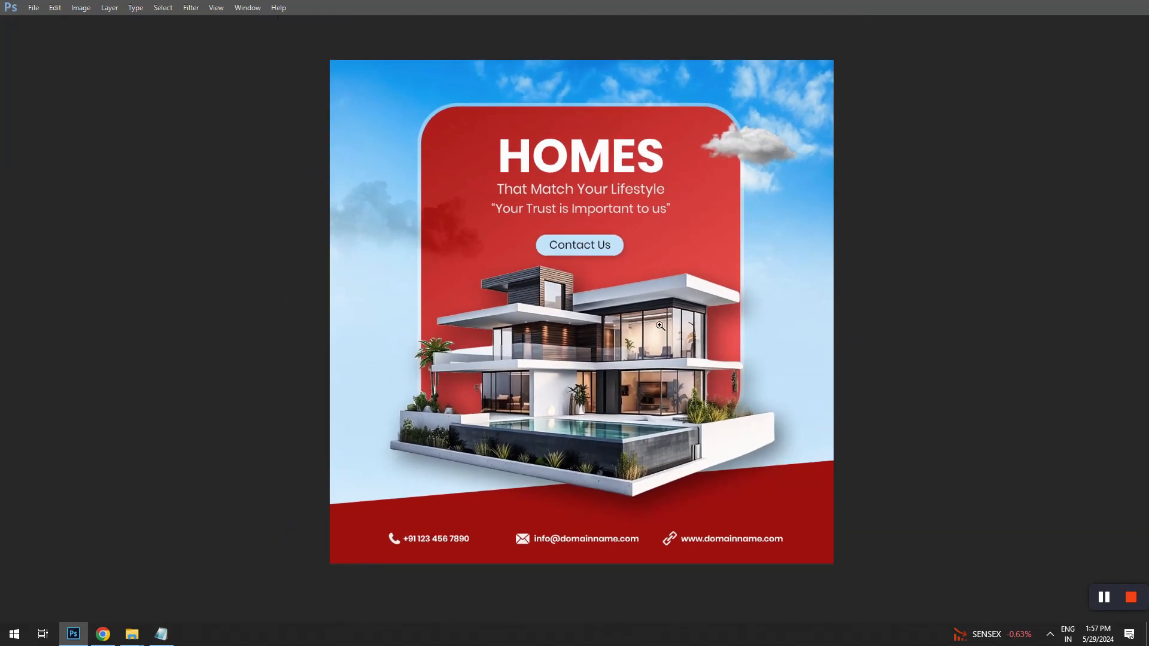